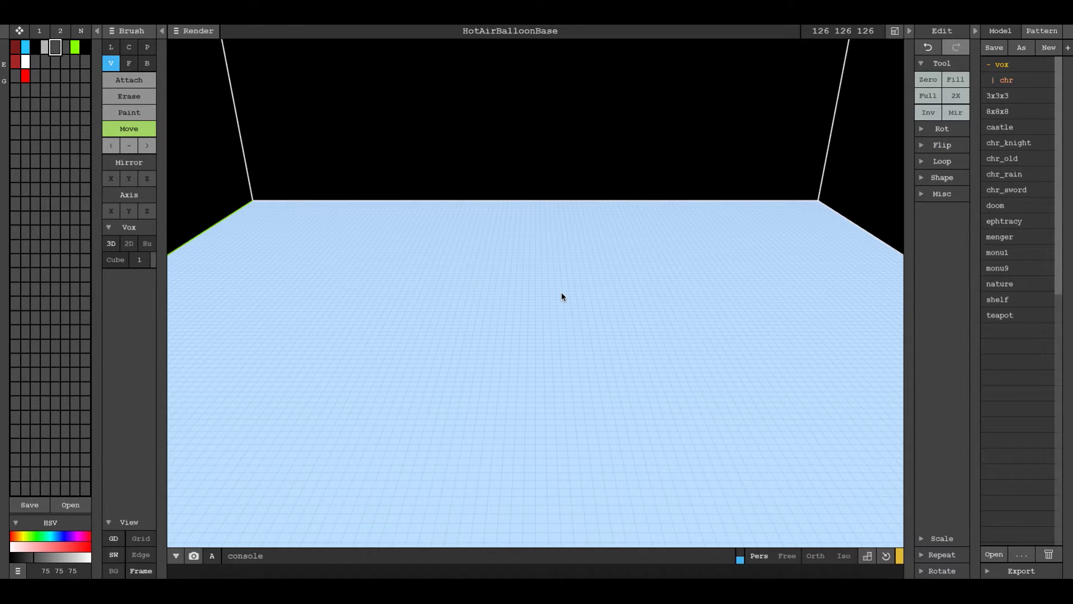
# Step: Resize the model's volume to 6 × 6 × 11 voxels
pyautogui.click(868, 34)
pyautogui.write('6 6 11')
pyautogui.press('Return')
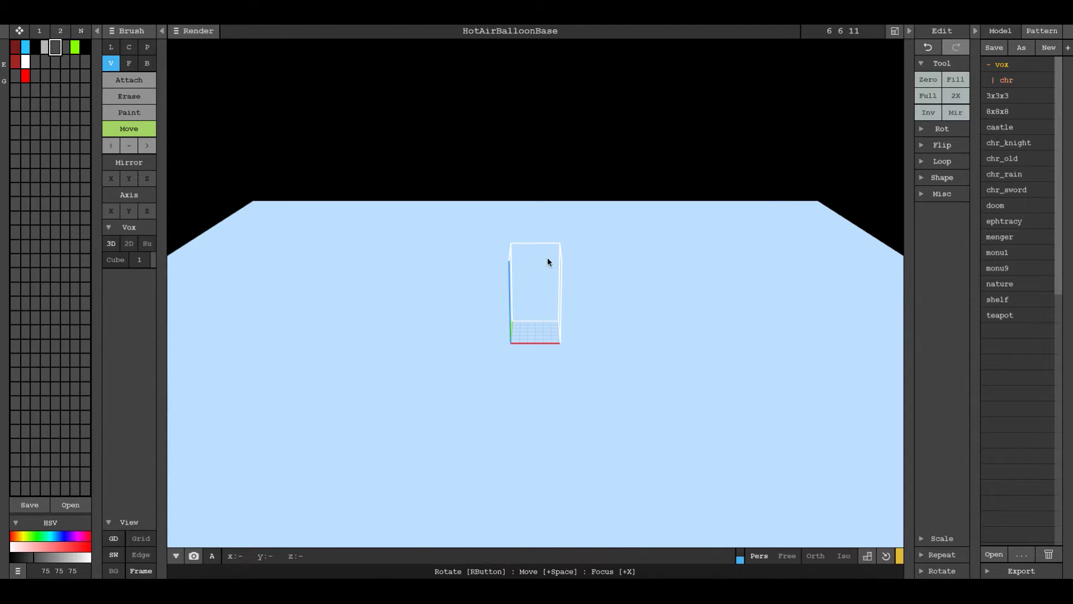
pyautogui.scroll(5, 536, 306)
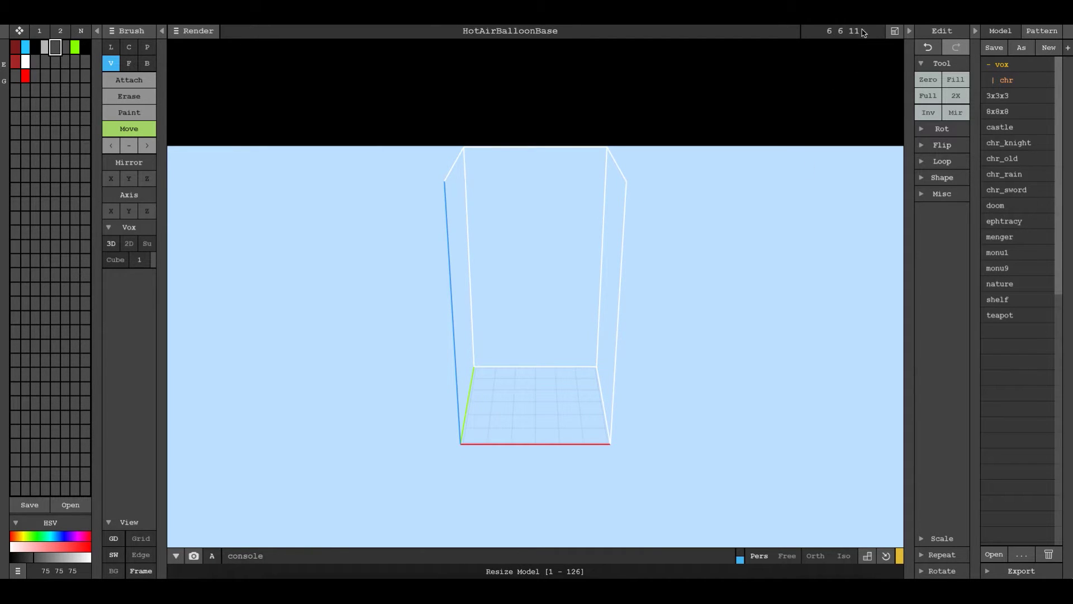
# Step: Attach a 2 × 2 dark red (120 28 28) voxel layer at the centre of the floor
pyautogui.click(15, 47)
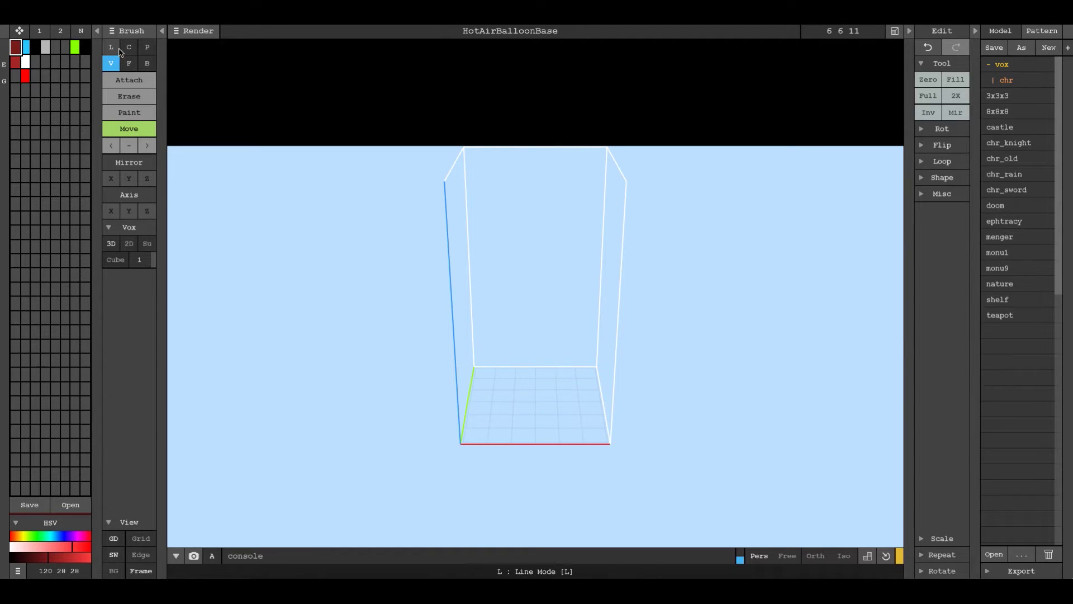
pyautogui.click(114, 80)
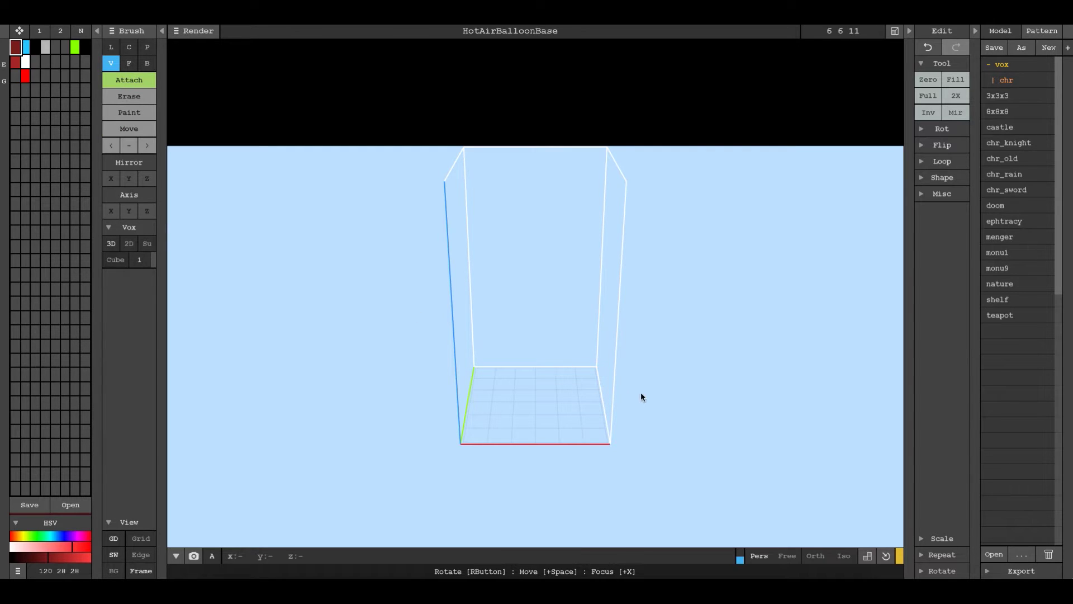
pyautogui.moveTo(521, 399); pyautogui.dragTo(541, 409)
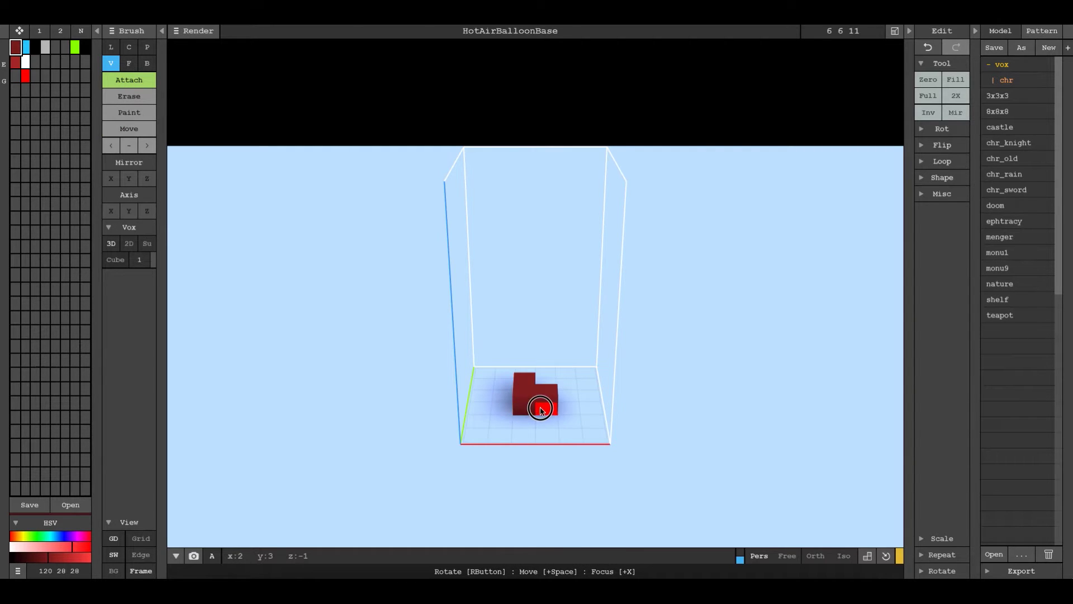
pyautogui.moveTo(548, 408); pyautogui.dragTo(549, 413, button='right')
pyautogui.click(548, 369)
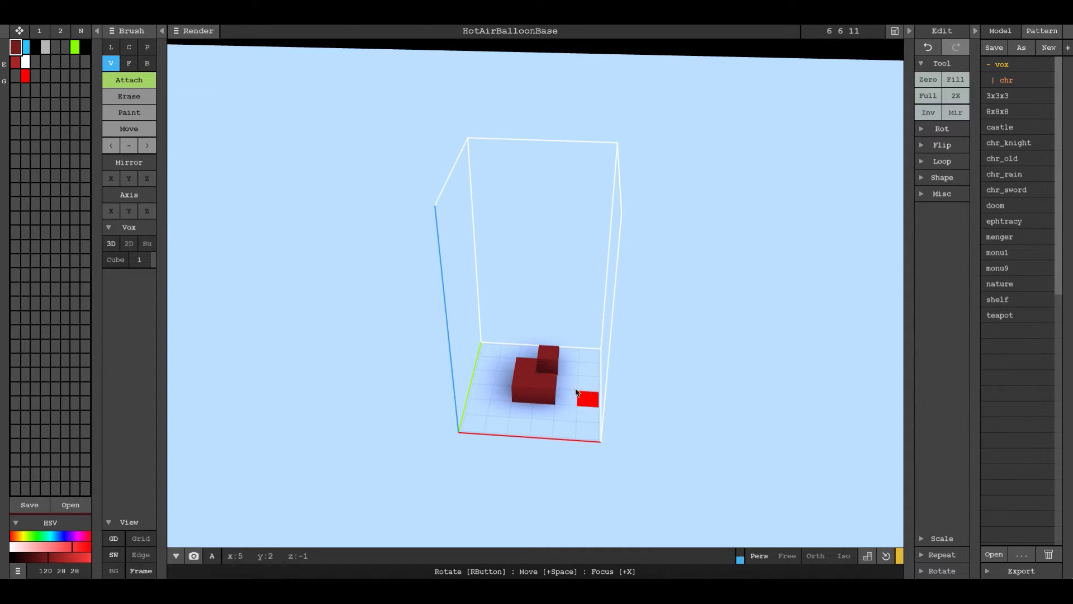
pyautogui.moveTo(616, 389); pyautogui.dragTo(547, 387, button='right')
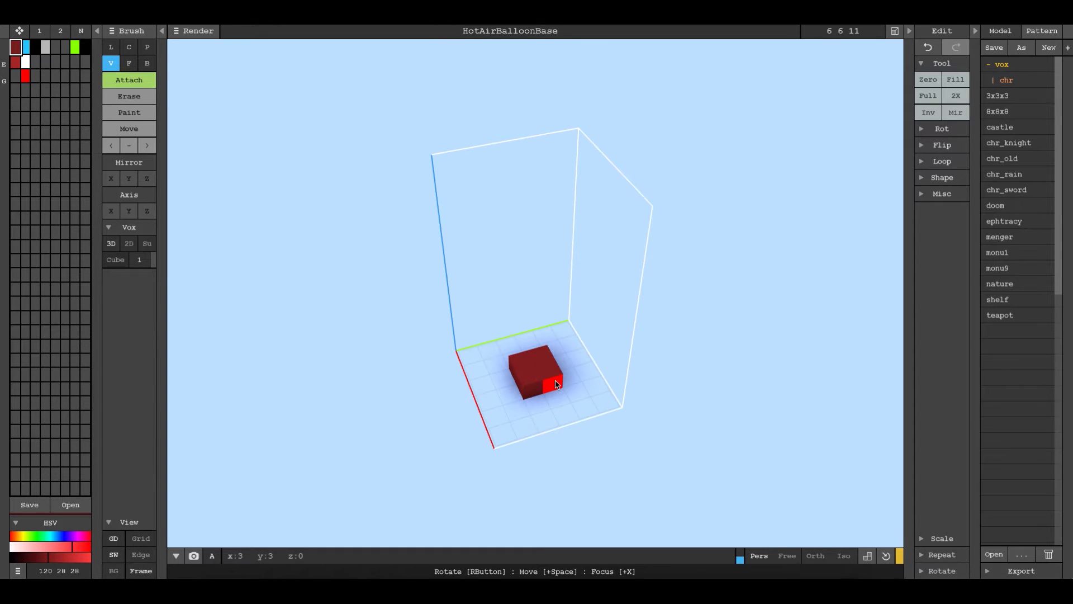
# Step: Extrude the top face of the dark red base by one voxel, making it two voxels high, and undo the extra extrusion
pyautogui.press('f')
pyautogui.click(547, 373)
pyautogui.moveTo(548, 378); pyautogui.dragTo(627, 361, button='right')
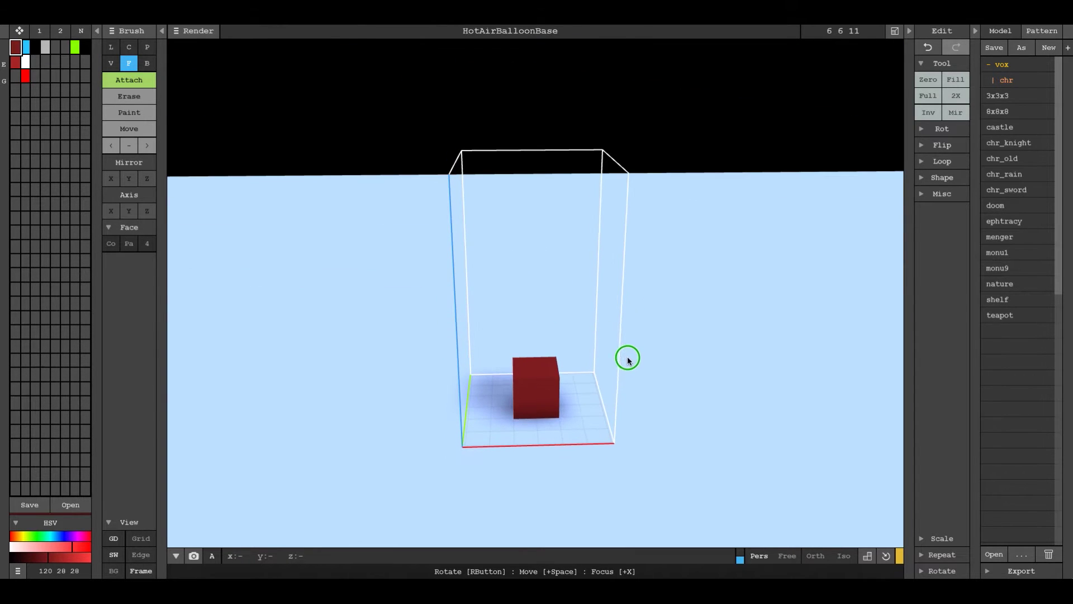
pyautogui.click(542, 359)
pyautogui.hotkey('ctrl', 'z')
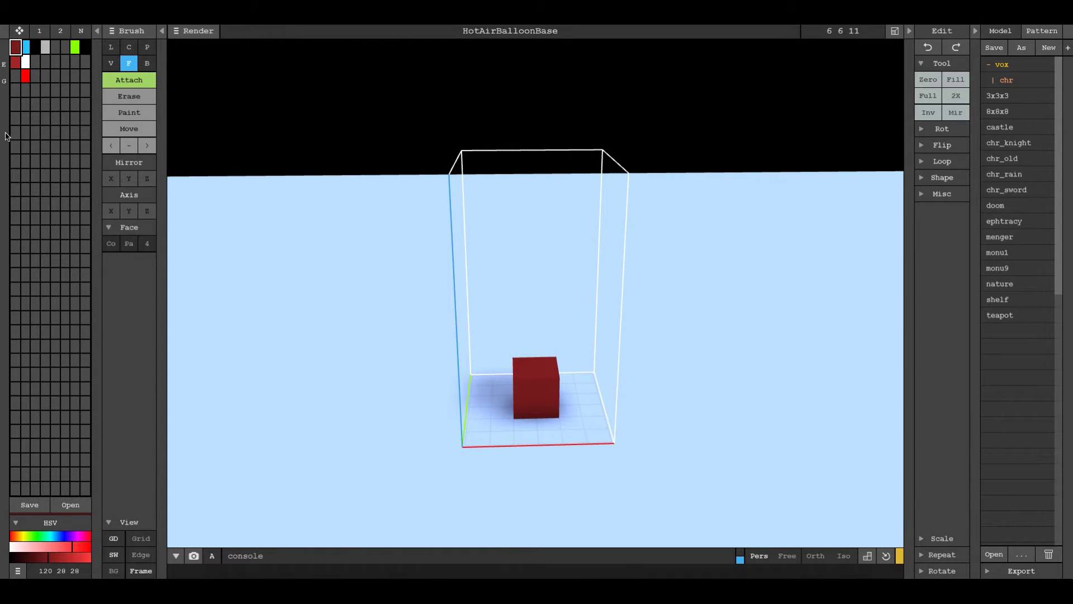
# Step: Extrude a bright red (255 0 0) section two voxels high from the top of the dark red base
pyautogui.click(25, 75)
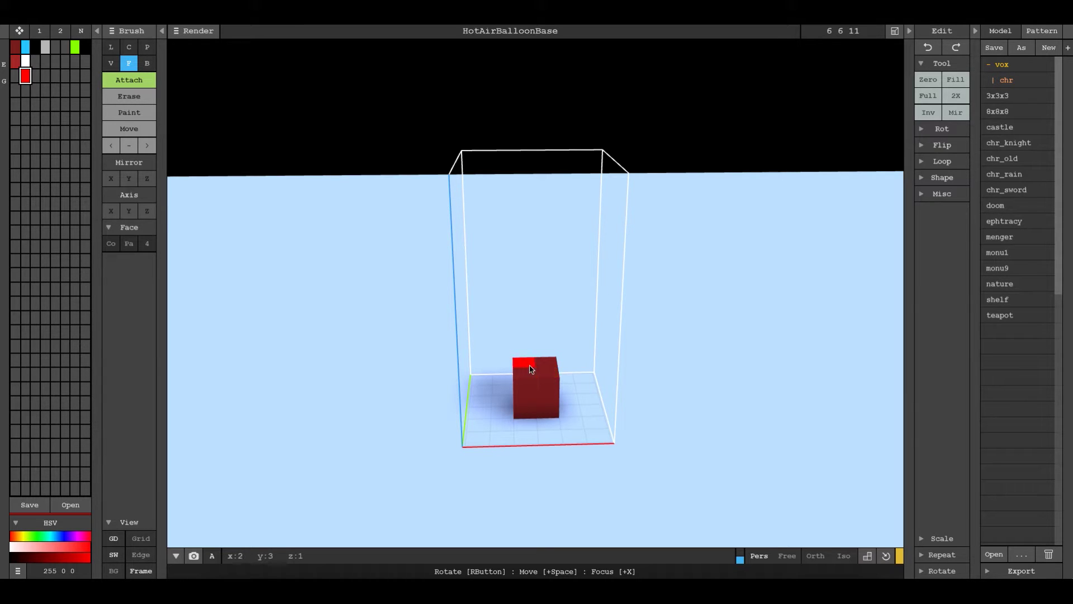
pyautogui.click(533, 345)
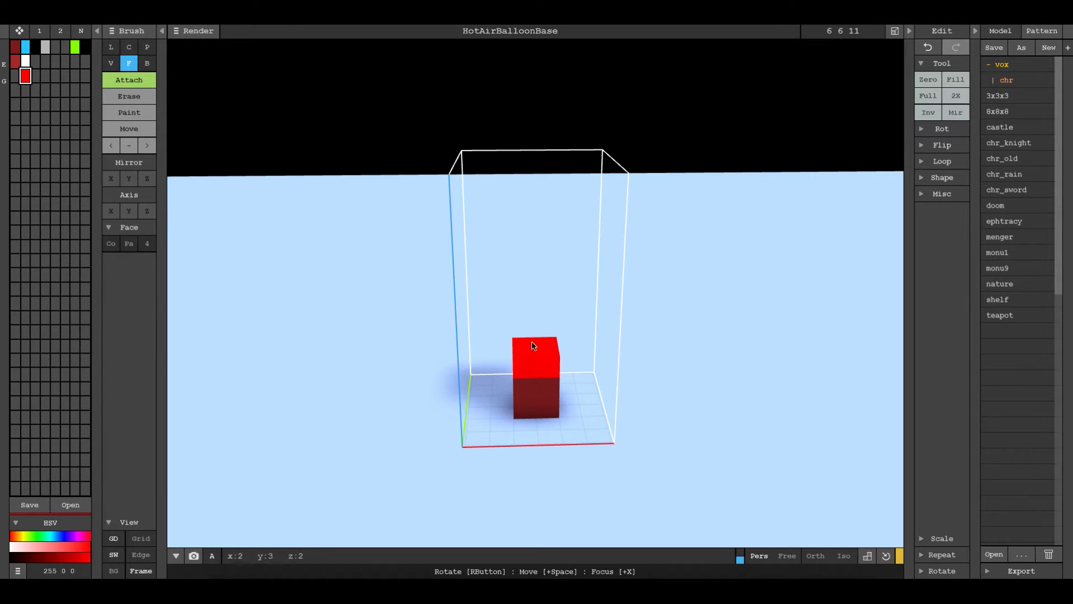
pyautogui.moveTo(539, 351); pyautogui.dragTo(623, 355, button='right')
pyautogui.scroll(2, 531, 365)
pyautogui.scroll(2, 531, 366)
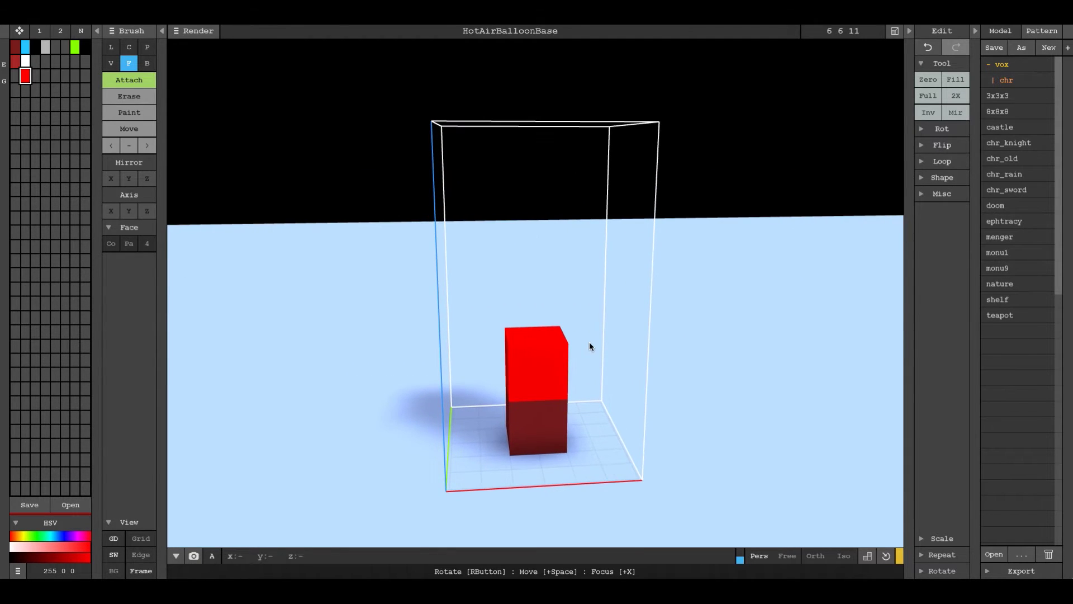
# Step: Attach a 2 × 2 layer of blue (38 197 255) voxels on top of the red section, mirrored along Y
pyautogui.click(25, 47)
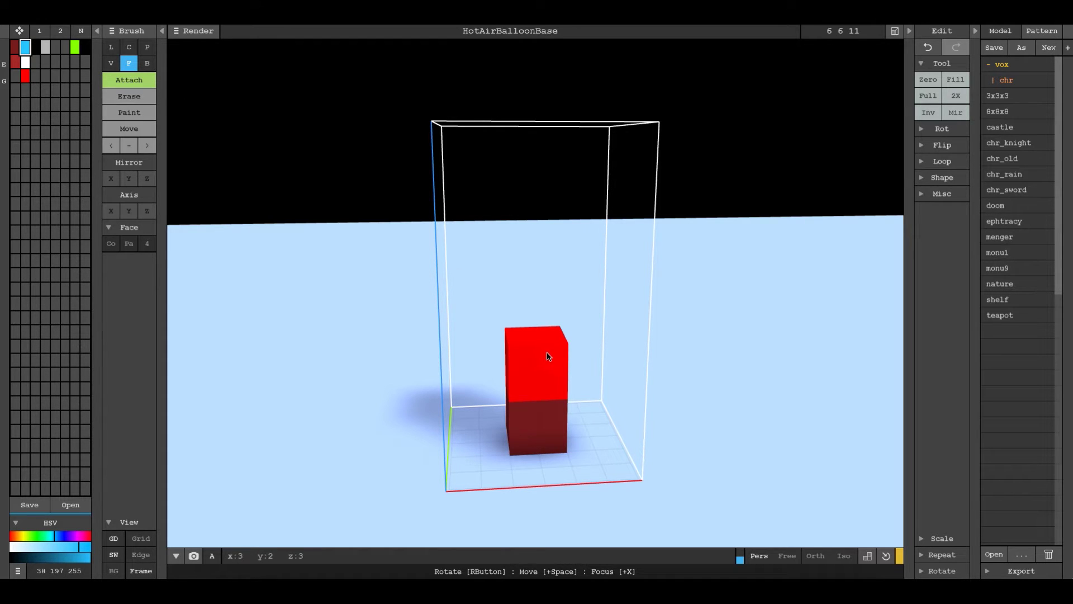
pyautogui.moveTo(548, 338); pyautogui.dragTo(539, 344, button='right')
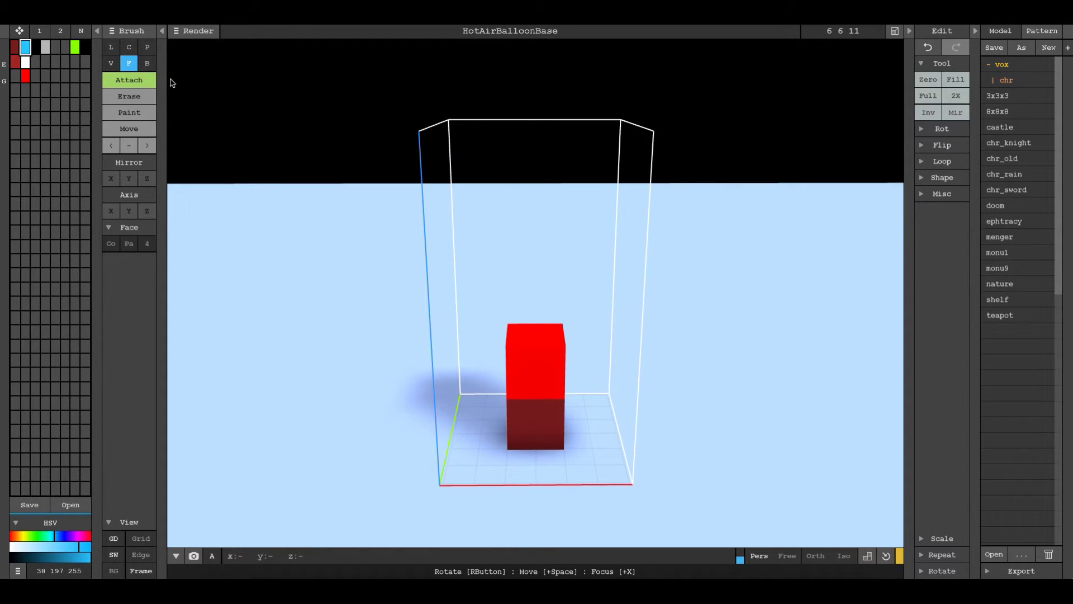
pyautogui.press('c')
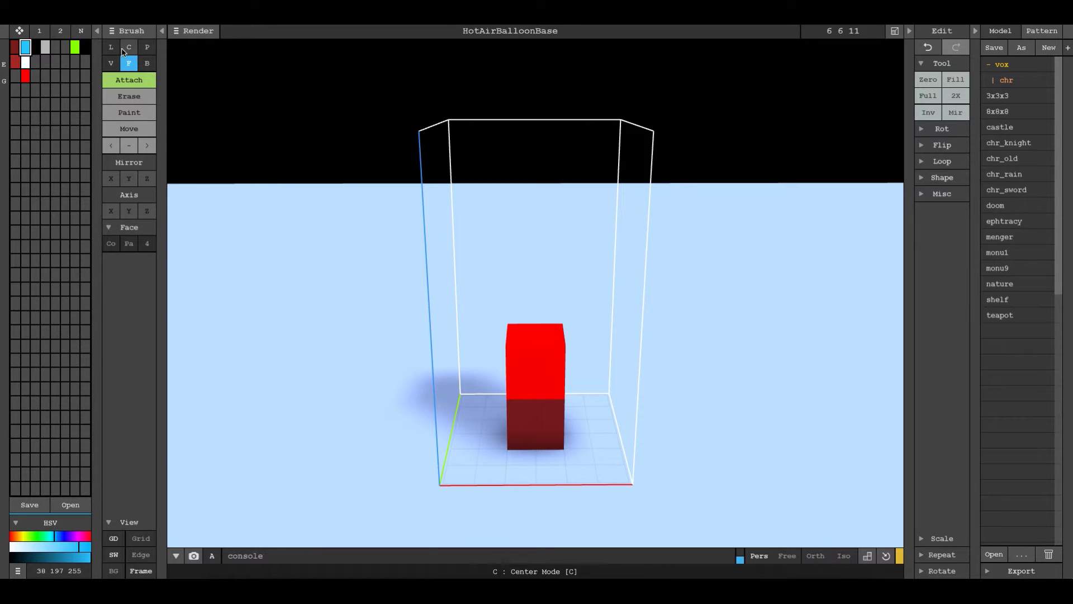
pyautogui.moveTo(554, 334); pyautogui.dragTo(550, 341, button='right')
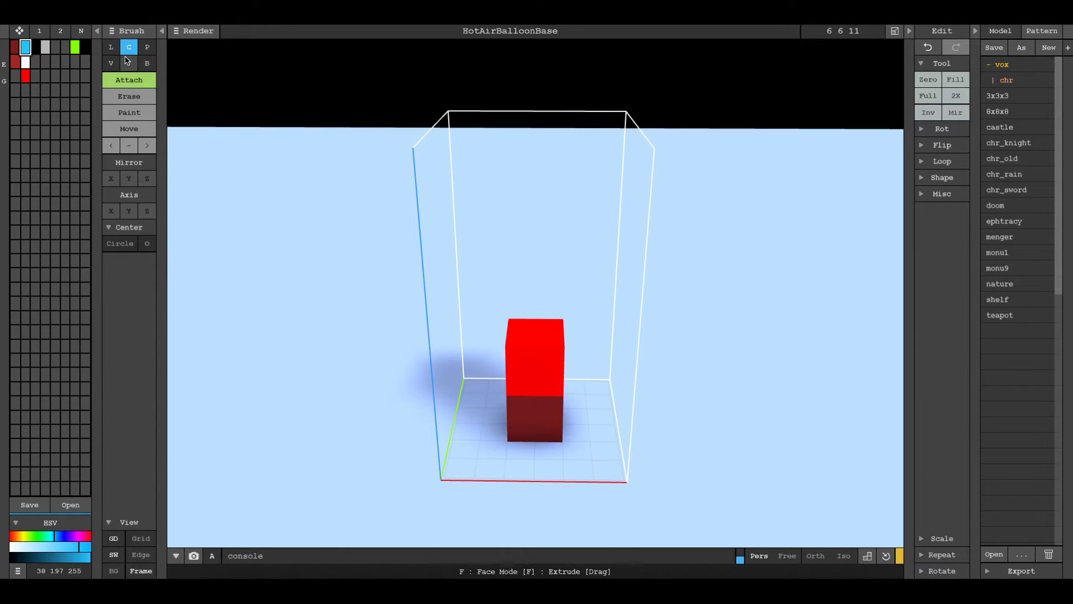
pyautogui.click(112, 62)
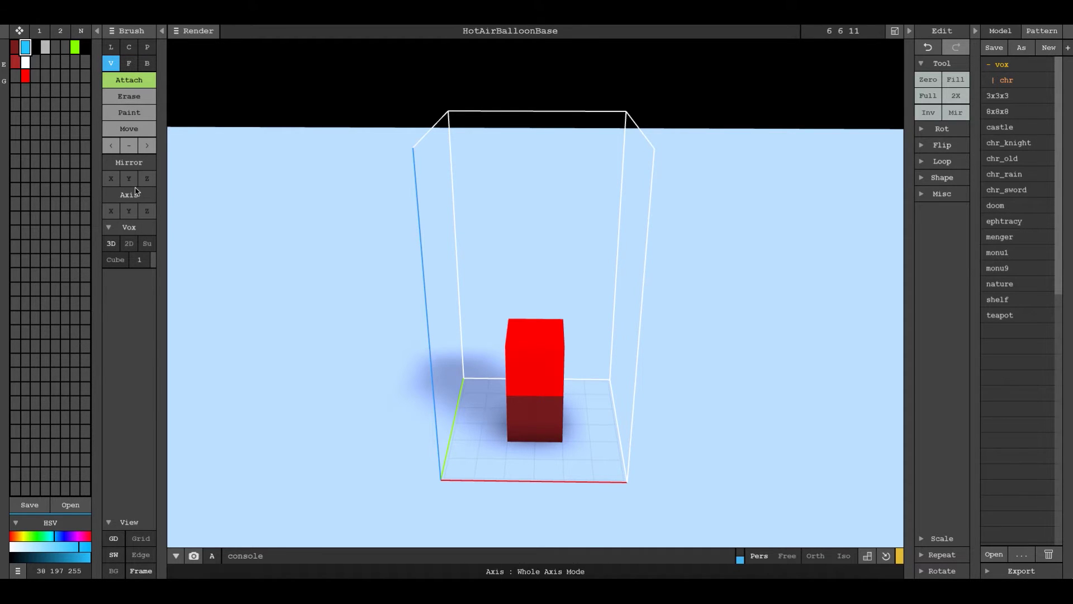
pyautogui.click(132, 181)
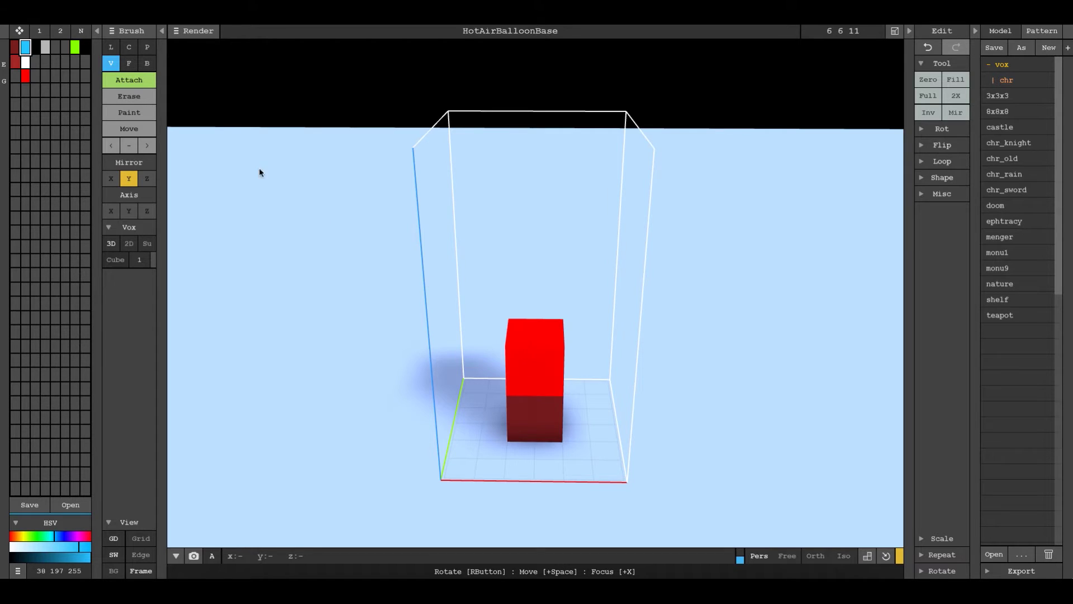
pyautogui.moveTo(498, 347); pyautogui.dragTo(502, 343, button='right')
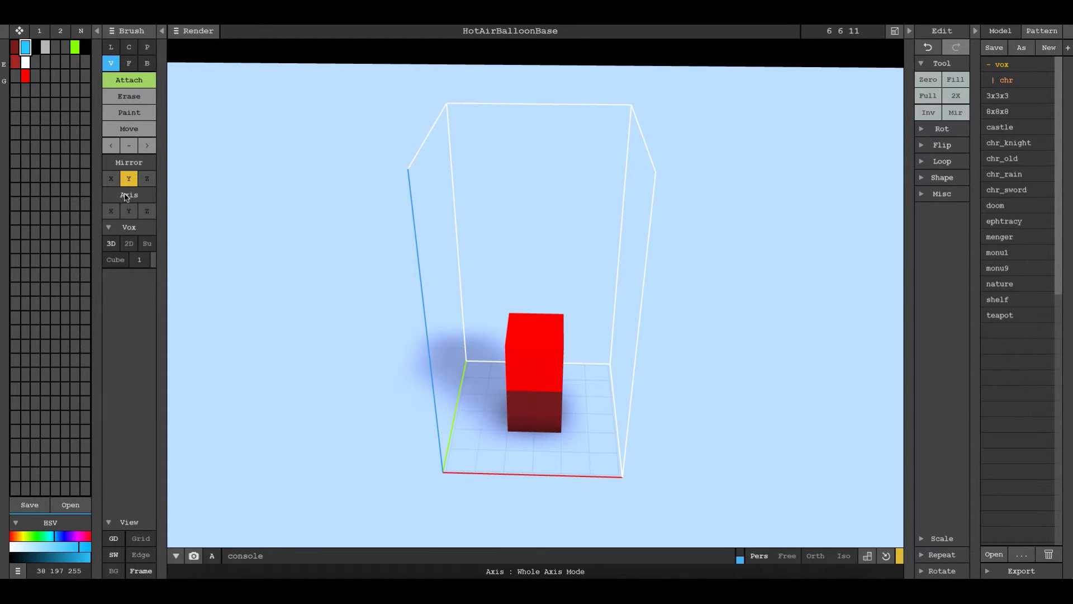
pyautogui.click(526, 324)
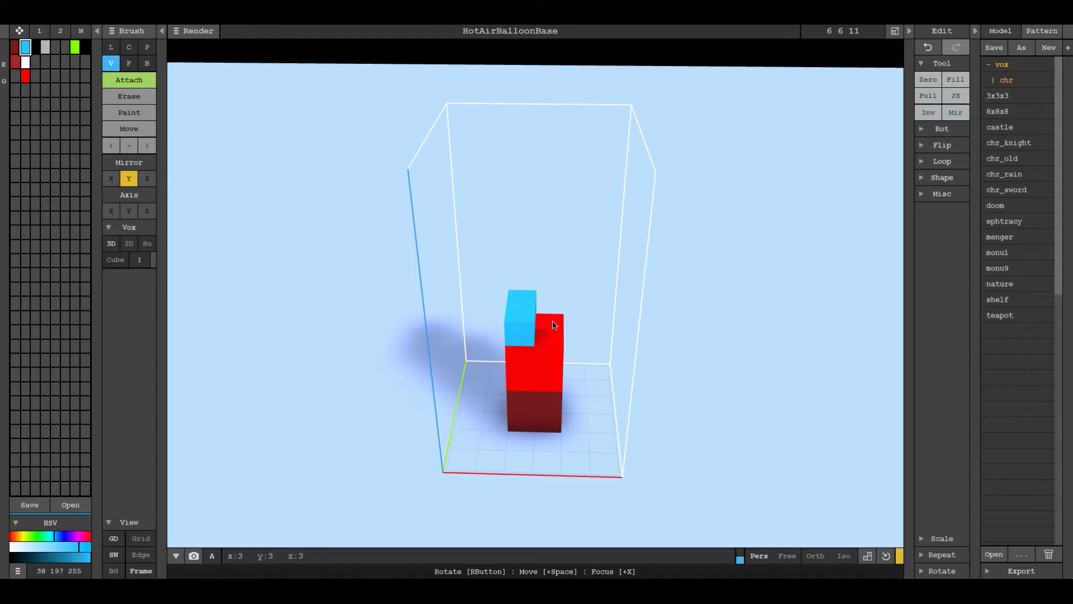
pyautogui.click(553, 326)
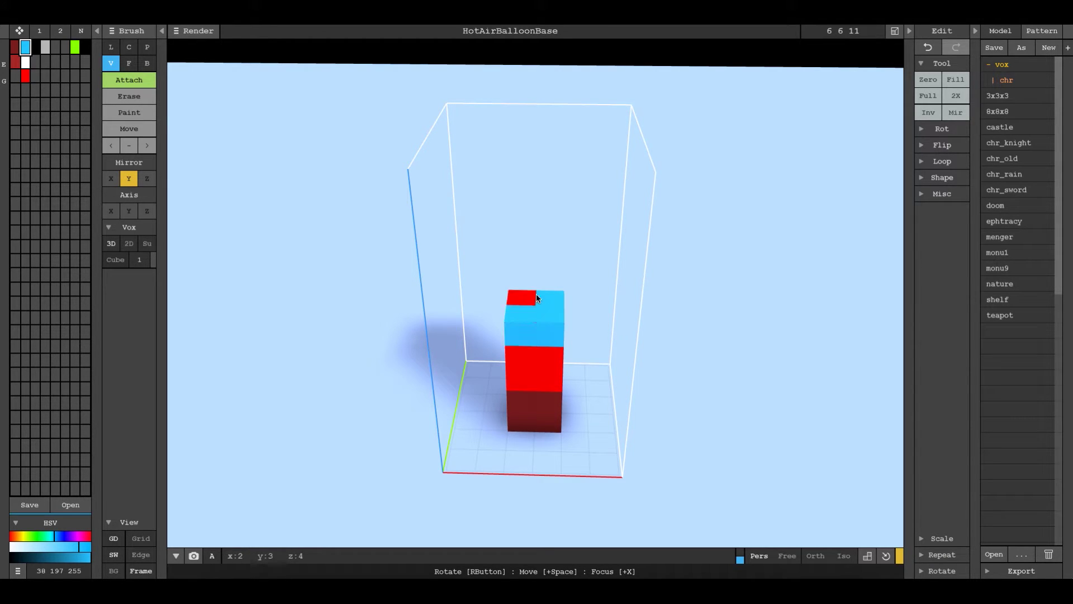
# Step: Extrude the blue layer's top face upward to the top of the model's volume
pyautogui.click(133, 64)
pyautogui.moveTo(525, 313); pyautogui.dragTo(525, 79)
pyautogui.moveTo(500, 353); pyautogui.dragTo(494, 321, button='right')
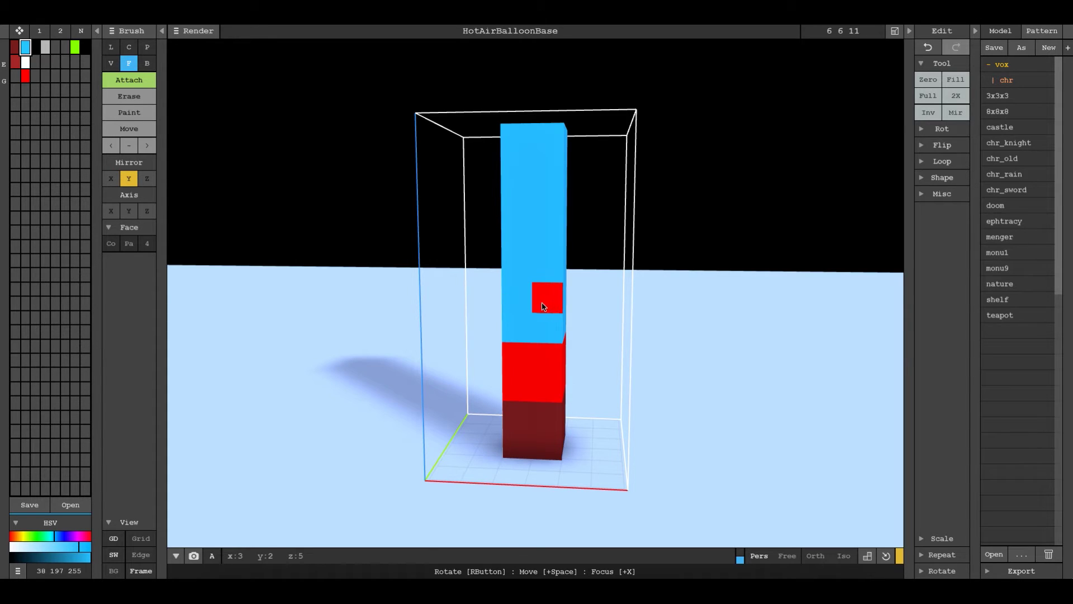
# Step: Mirror along X as well as Y and extrude the blue column's front and side faces outward by one voxel
pyautogui.click(110, 178)
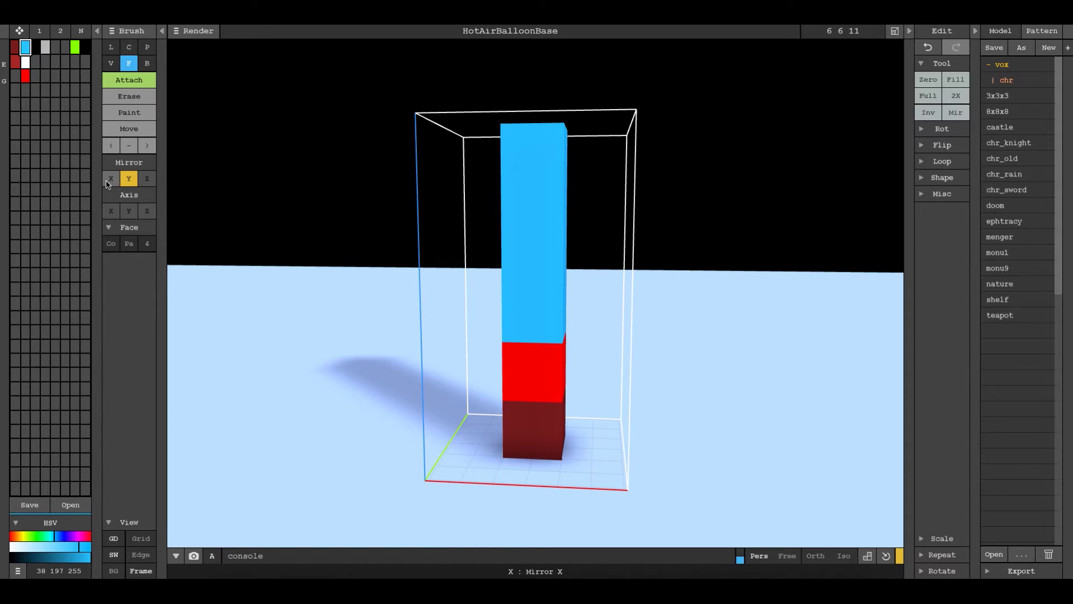
pyautogui.click(517, 304)
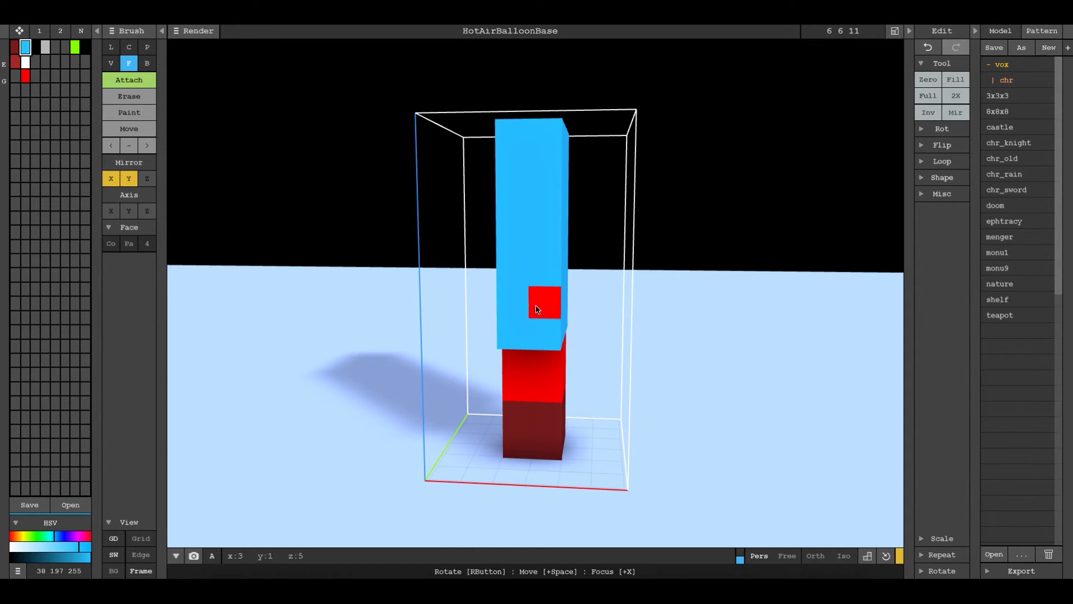
pyautogui.moveTo(588, 319); pyautogui.dragTo(578, 300, button='right')
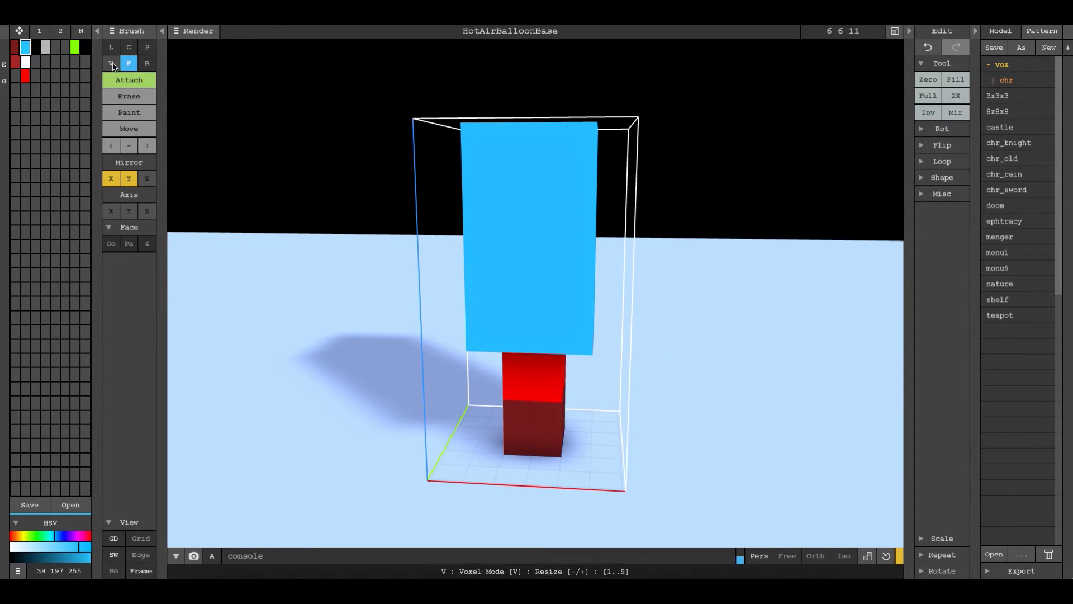
# Step: Attach a one-voxel-thick blue panel, four wide and five high, on the front and back, leaving the top and bottom rows uncovered
pyautogui.click(111, 63)
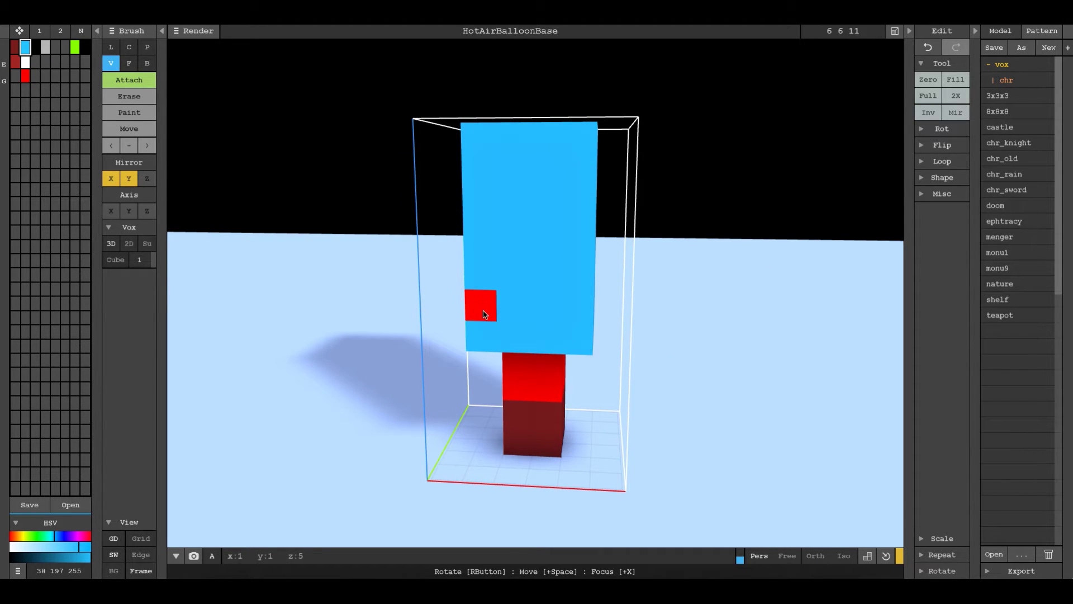
pyautogui.click(484, 315)
pyautogui.click(481, 273)
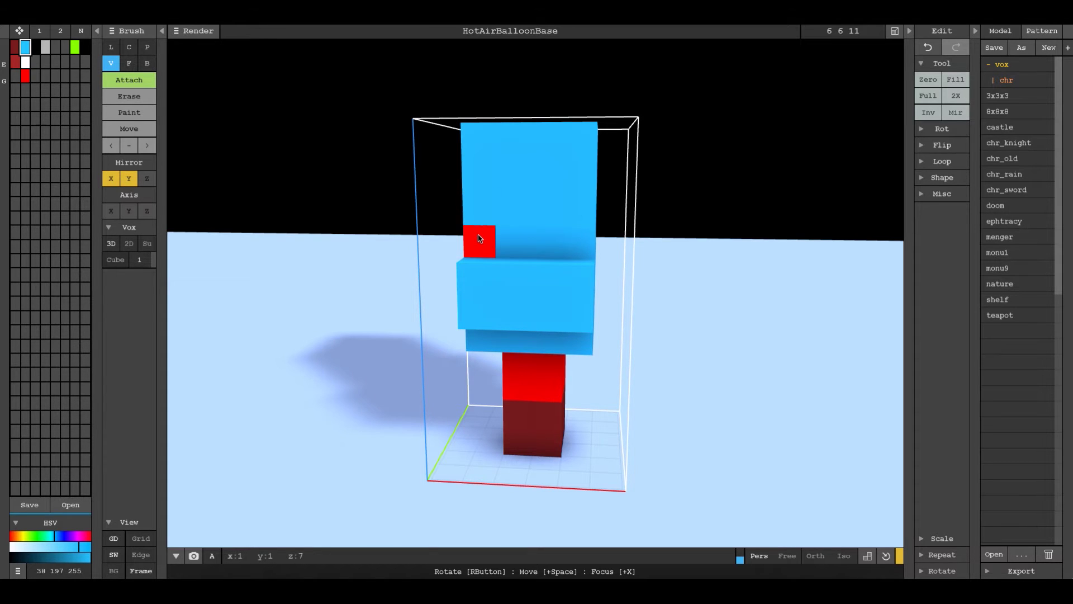
pyautogui.click(479, 239)
pyautogui.click(527, 235)
pyautogui.click(489, 221)
pyautogui.click(525, 216)
pyautogui.moveTo(545, 338)
pyautogui.mouseDown(button='right')
pyautogui.moveTo(557, 324)
pyautogui.moveTo(552, 336)
pyautogui.mouseUp(button='right')
pyautogui.click(492, 180)
pyautogui.click(515, 177)
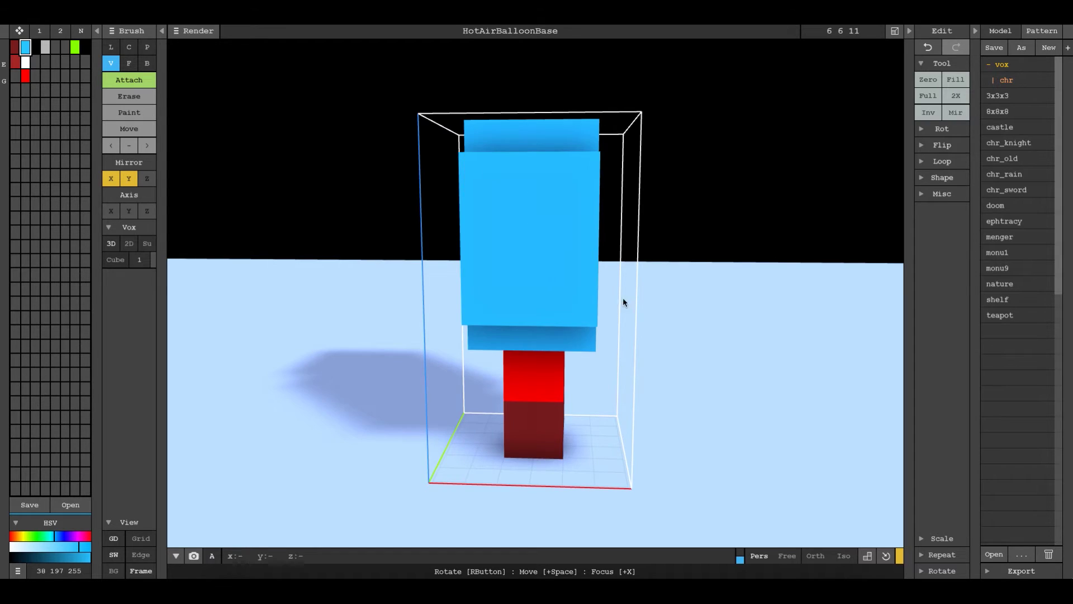
# Step: Attach matching four-by-five blue panels, one voxel thick, on the two remaining sides of the blue body
pyautogui.moveTo(625, 302); pyautogui.dragTo(522, 235, button='right')
pyautogui.click(522, 168)
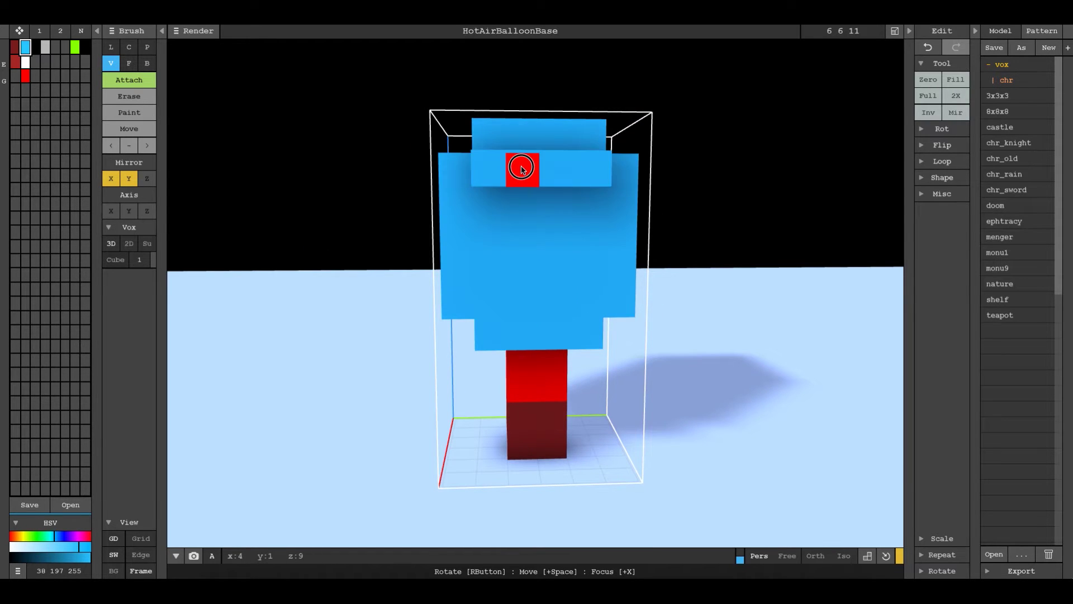
pyautogui.click(496, 195)
pyautogui.click(517, 204)
pyautogui.click(493, 236)
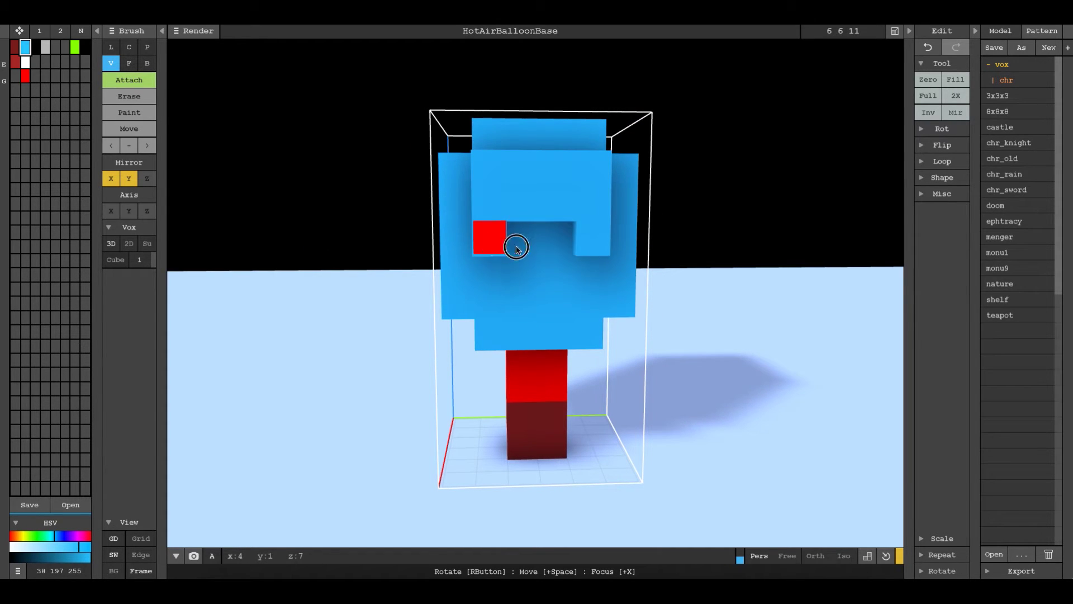
pyautogui.click(516, 248)
pyautogui.click(484, 279)
pyautogui.click(535, 281)
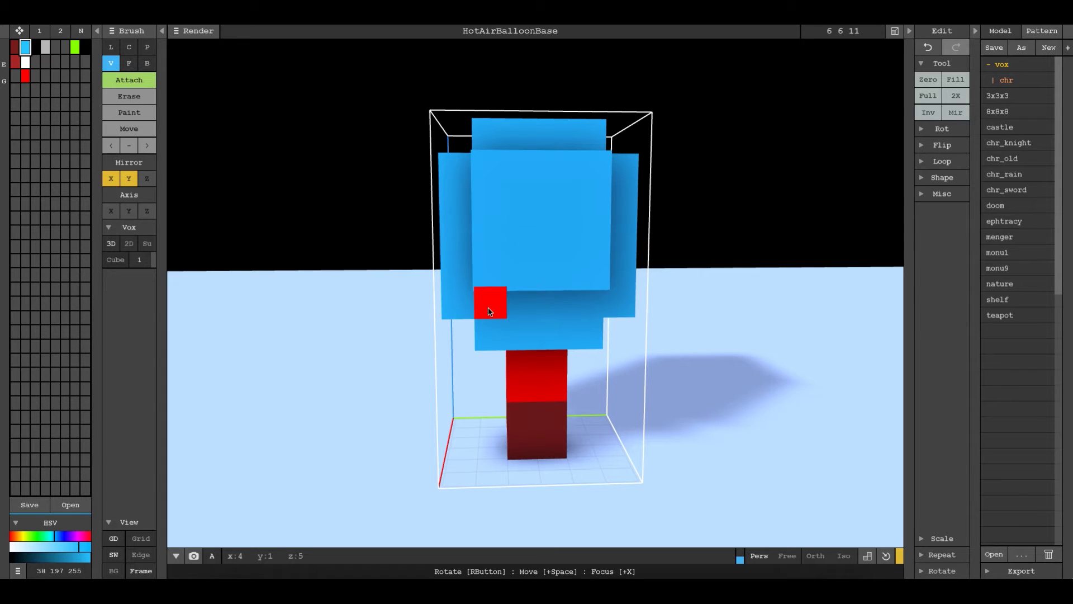
pyautogui.click(488, 311)
pyautogui.moveTo(512, 306); pyautogui.dragTo(606, 259, button='right')
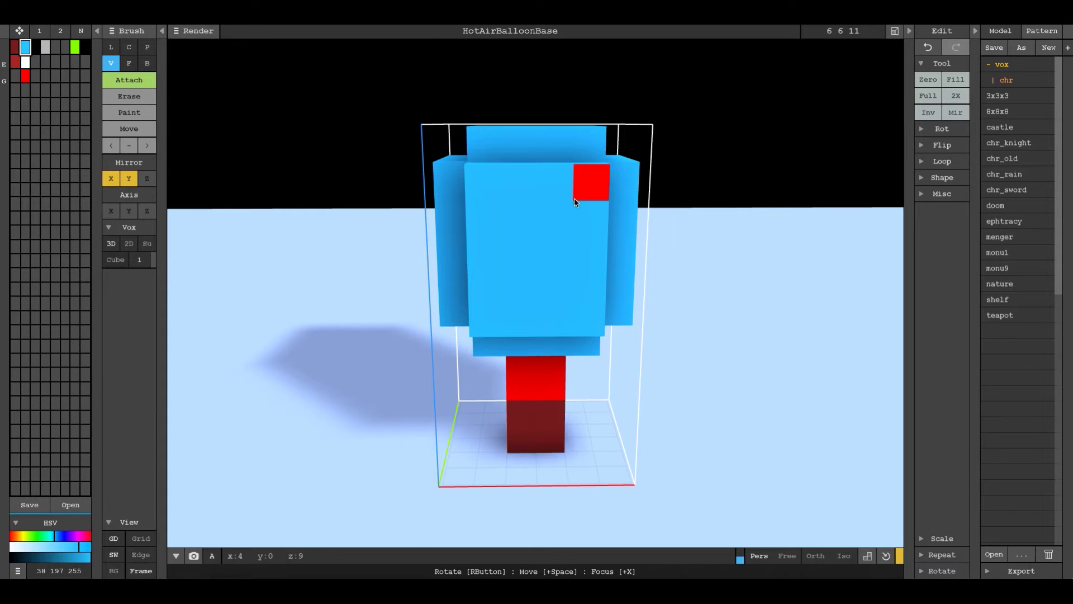
# Step: Erase the whole bright red section between the dark red base and the blue body with the Face brush
pyautogui.moveTo(559, 233); pyautogui.dragTo(566, 213, button='right')
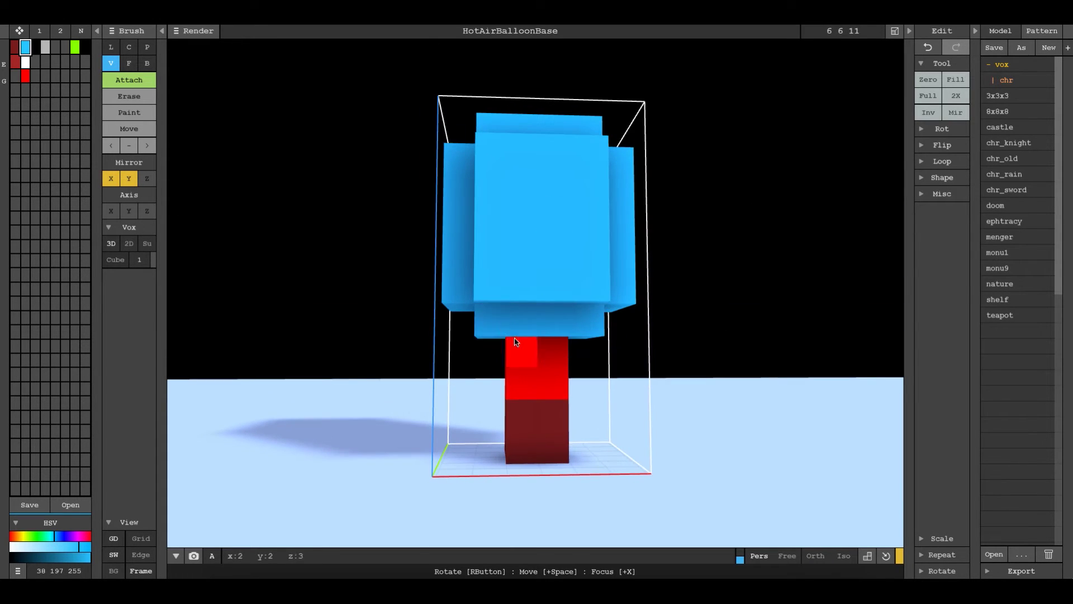
pyautogui.moveTo(506, 329); pyautogui.dragTo(501, 319, button='right')
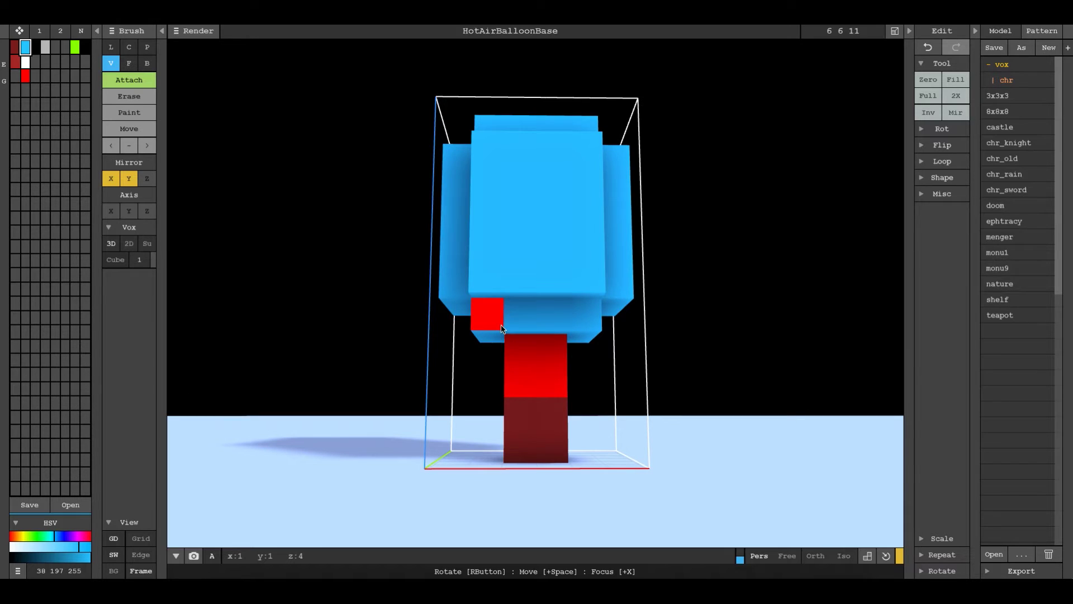
pyautogui.click(129, 63)
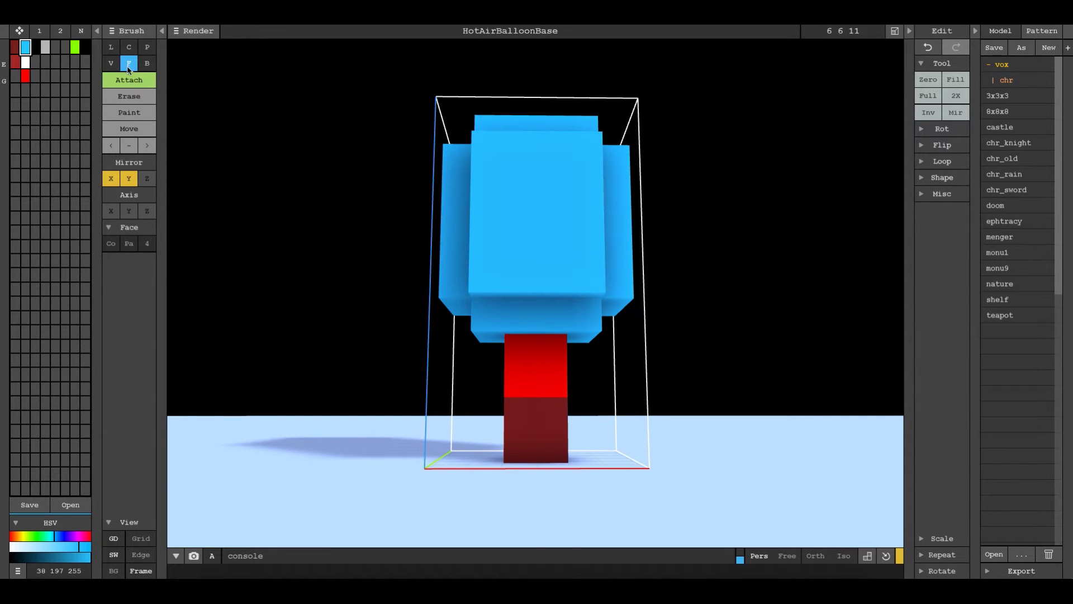
pyautogui.click(129, 96)
pyautogui.click(547, 374)
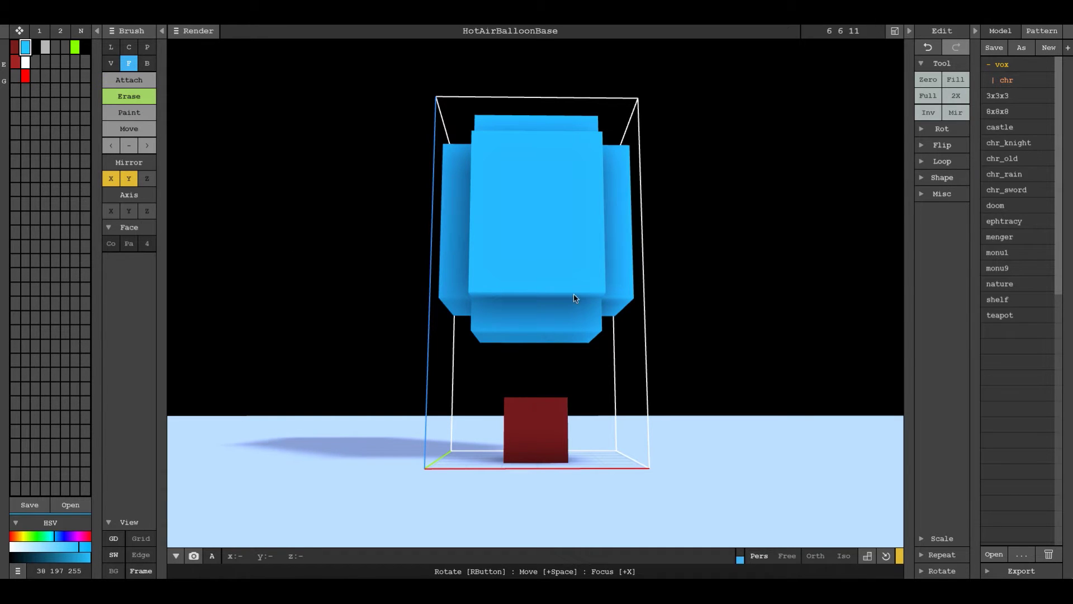
# Step: Erase the outer voxels of the blue body's lowest layer in Voxel mode, leaving only a 2 × 2 neck in the centre
pyautogui.moveTo(547, 272)
pyautogui.mouseDown(button='right')
pyautogui.moveTo(536, 293)
pyautogui.moveTo(537, 276)
pyautogui.moveTo(577, 283)
pyautogui.moveTo(542, 285)
pyautogui.moveTo(560, 290)
pyautogui.moveTo(568, 280)
pyautogui.moveTo(555, 261)
pyautogui.moveTo(582, 283)
pyautogui.moveTo(576, 259)
pyautogui.mouseUp(button='right')
pyautogui.scroll(2, 559, 285)
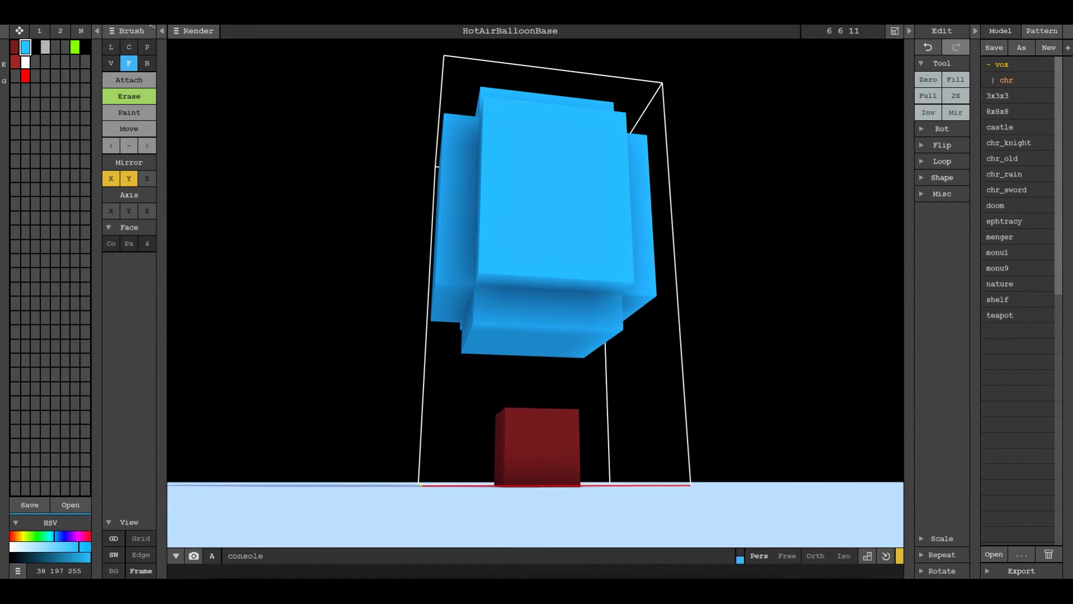
pyautogui.click(111, 63)
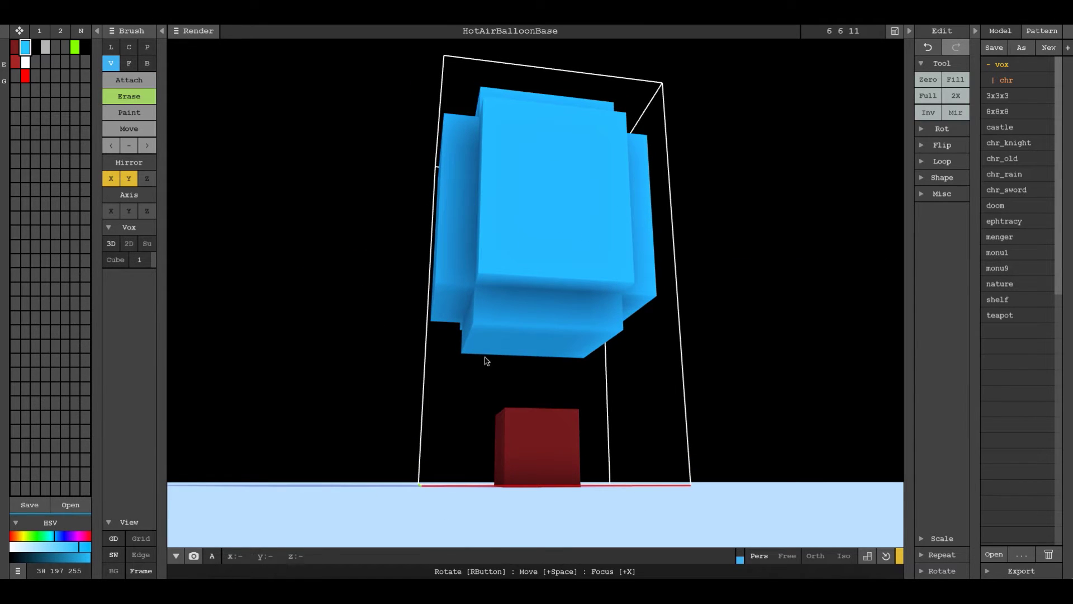
pyautogui.moveTo(414, 265); pyautogui.dragTo(395, 245, button='right')
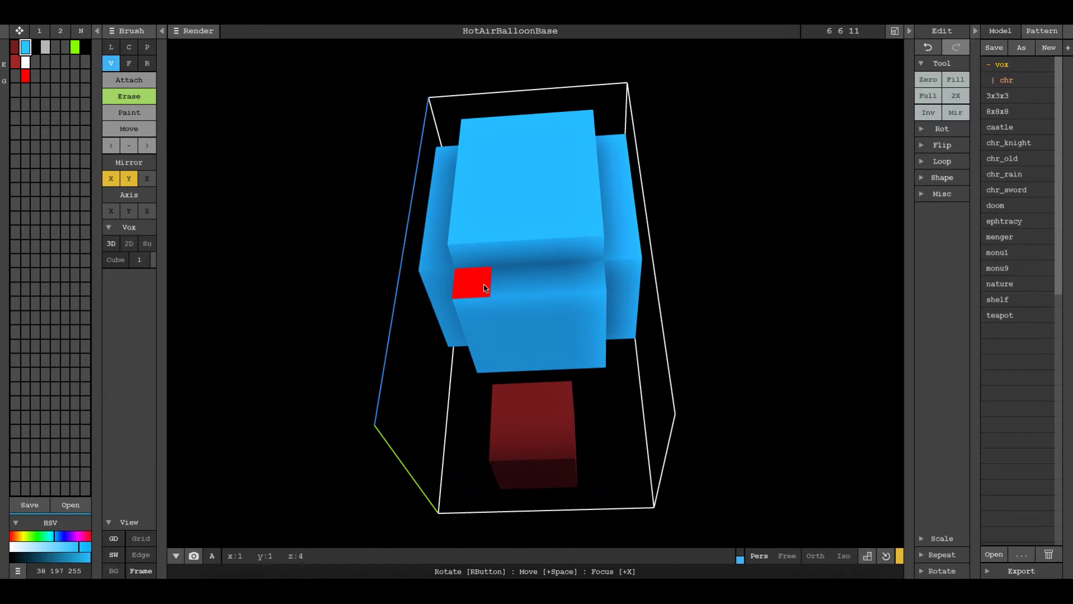
pyautogui.click(484, 298)
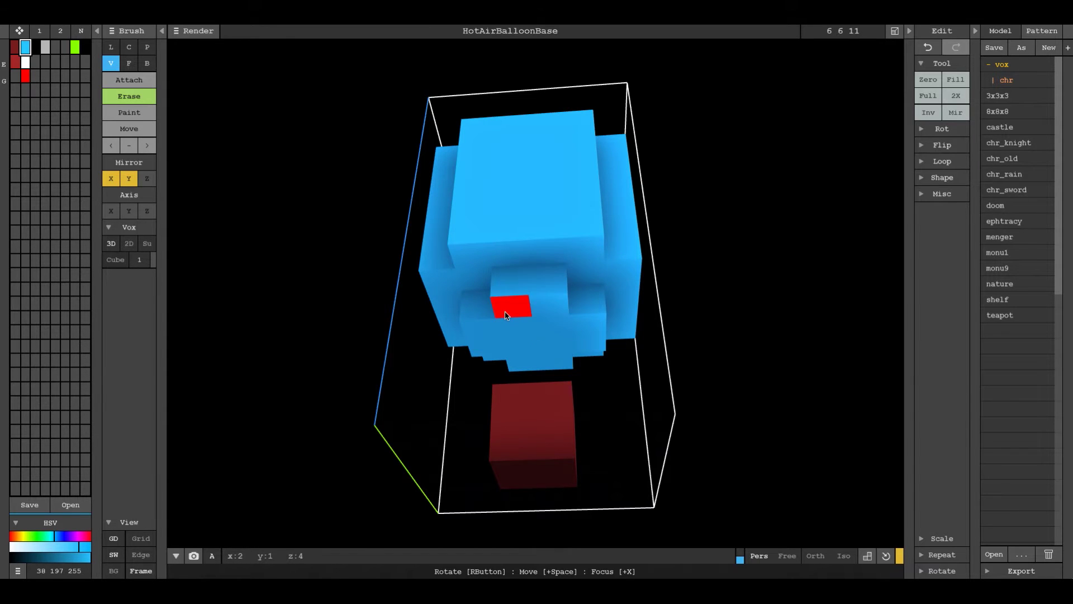
pyautogui.click(507, 315)
pyautogui.click(489, 328)
# Step: Erase the bottom row of the blue panels on all four sides, leaving each panel four voxels high
pyautogui.moveTo(627, 269); pyautogui.dragTo(634, 302, button='right')
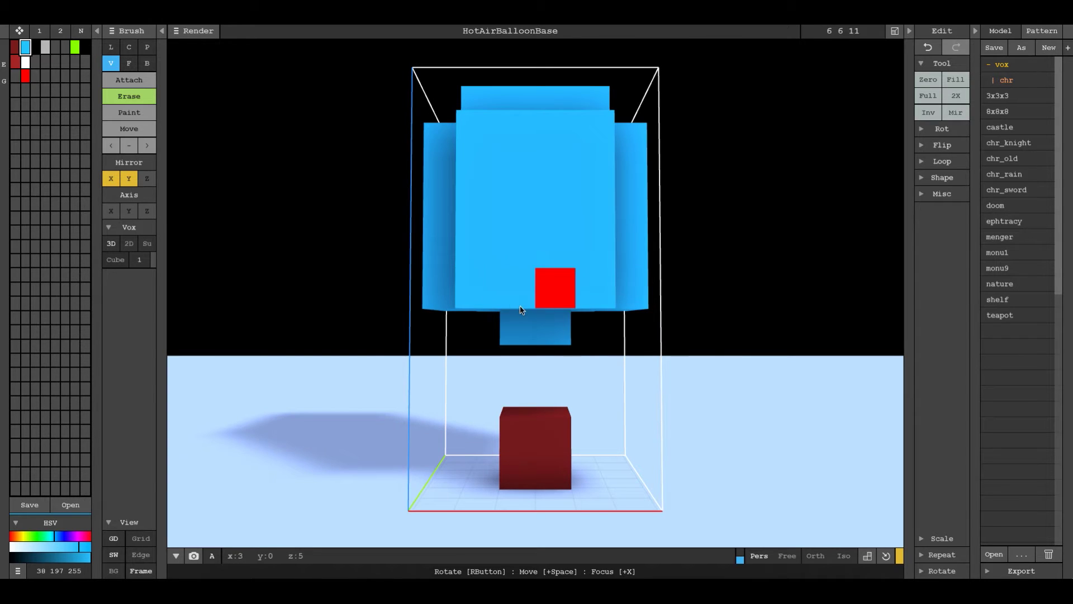
pyautogui.click(473, 307)
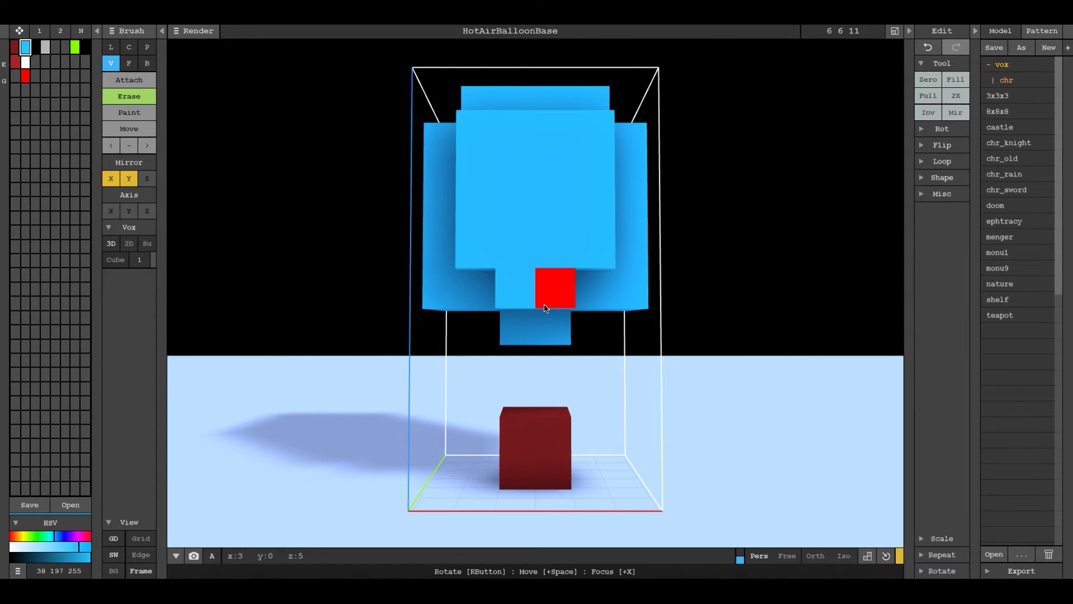
pyautogui.moveTo(443, 294)
pyautogui.mouseDown(button='right')
pyautogui.moveTo(446, 301)
pyautogui.moveTo(453, 286)
pyautogui.mouseUp(button='right')
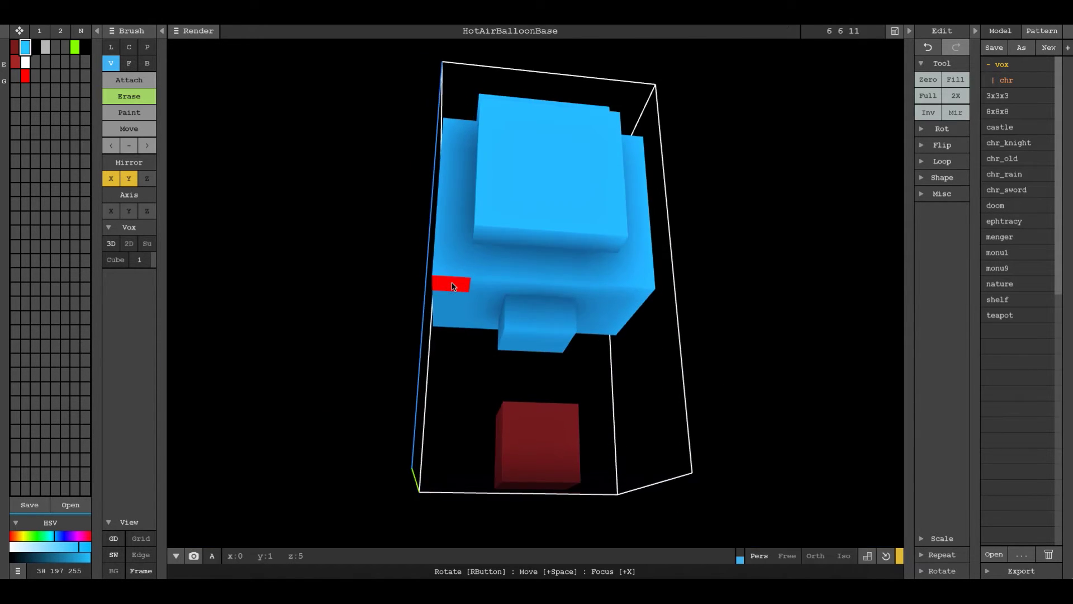
pyautogui.click(453, 286)
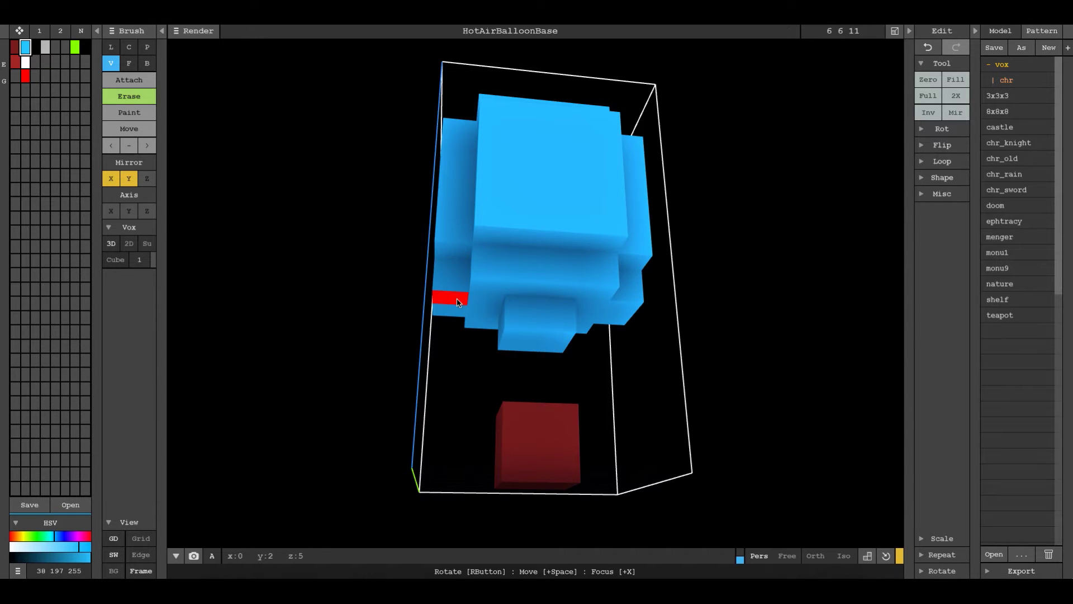
pyautogui.click(458, 302)
# Step: Paint white the end voxels of the second row and the two middle voxels of the third row on the front and back panels
pyautogui.moveTo(487, 314)
pyautogui.mouseDown(button='right')
pyautogui.moveTo(508, 292)
pyautogui.moveTo(542, 317)
pyautogui.moveTo(622, 326)
pyautogui.moveTo(512, 317)
pyautogui.moveTo(508, 296)
pyautogui.moveTo(601, 313)
pyautogui.moveTo(618, 292)
pyautogui.moveTo(630, 296)
pyautogui.mouseUp(button='right')
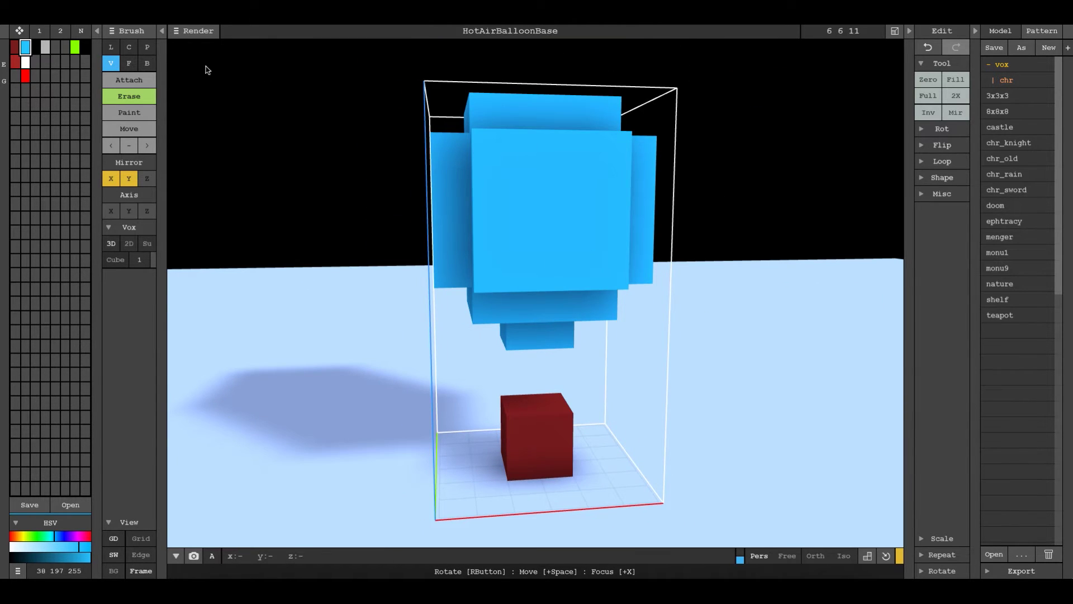
pyautogui.click(26, 63)
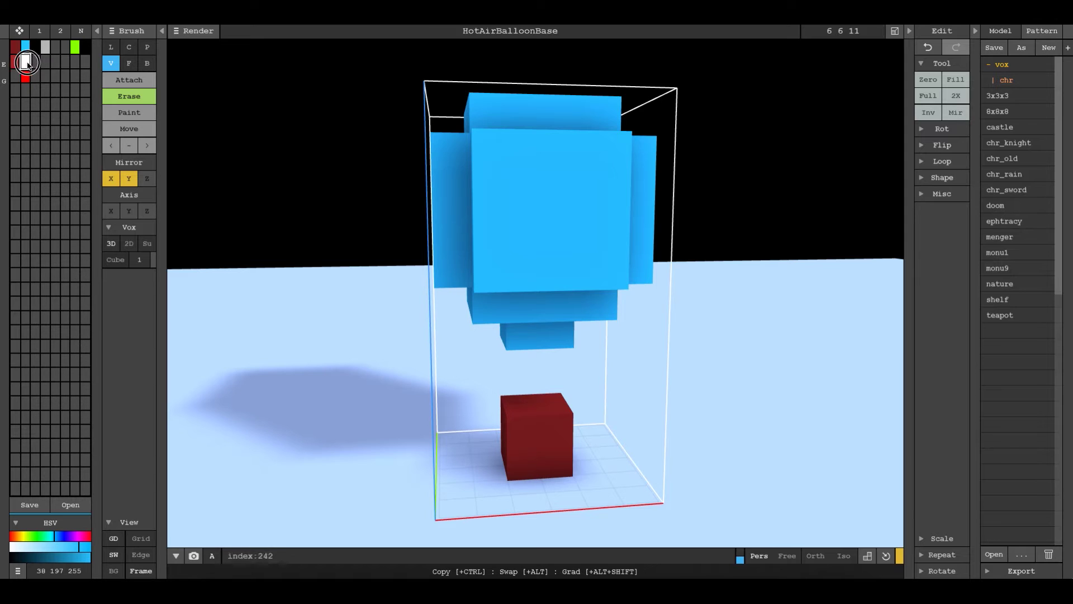
pyautogui.click(122, 113)
pyautogui.click(110, 63)
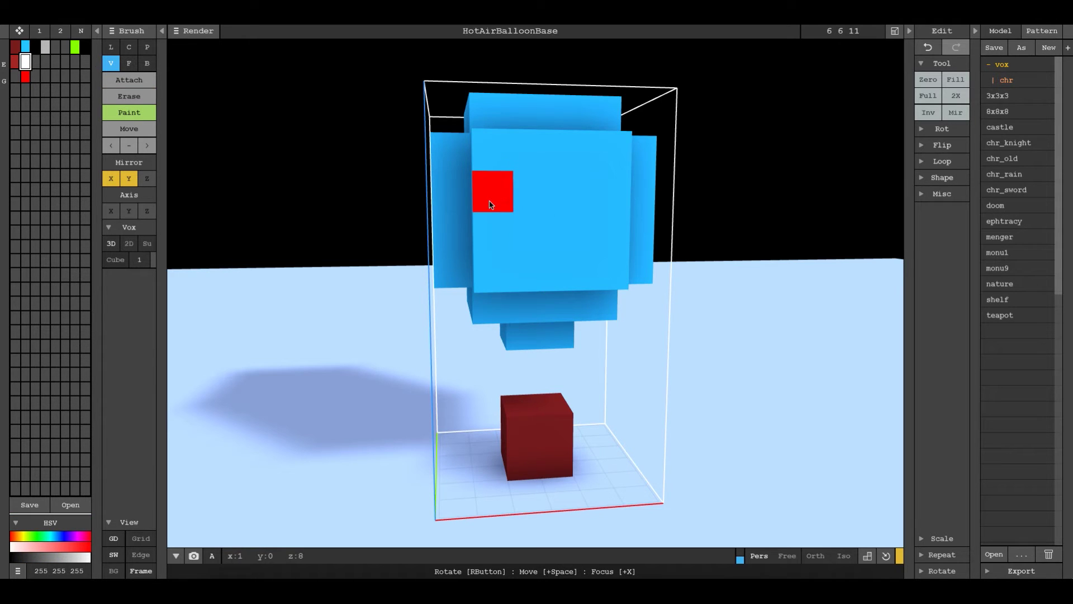
pyautogui.click(492, 191)
pyautogui.click(525, 222)
# Step: Paint the same white stepped pattern on the two remaining side panels
pyautogui.moveTo(692, 248); pyautogui.dragTo(571, 242, button='right')
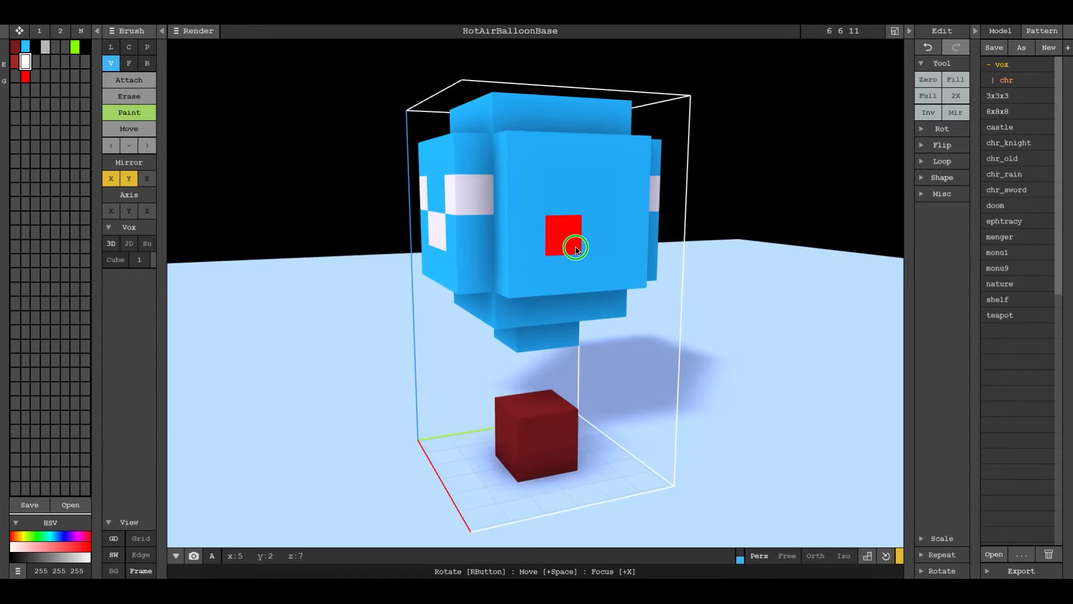
pyautogui.click(501, 202)
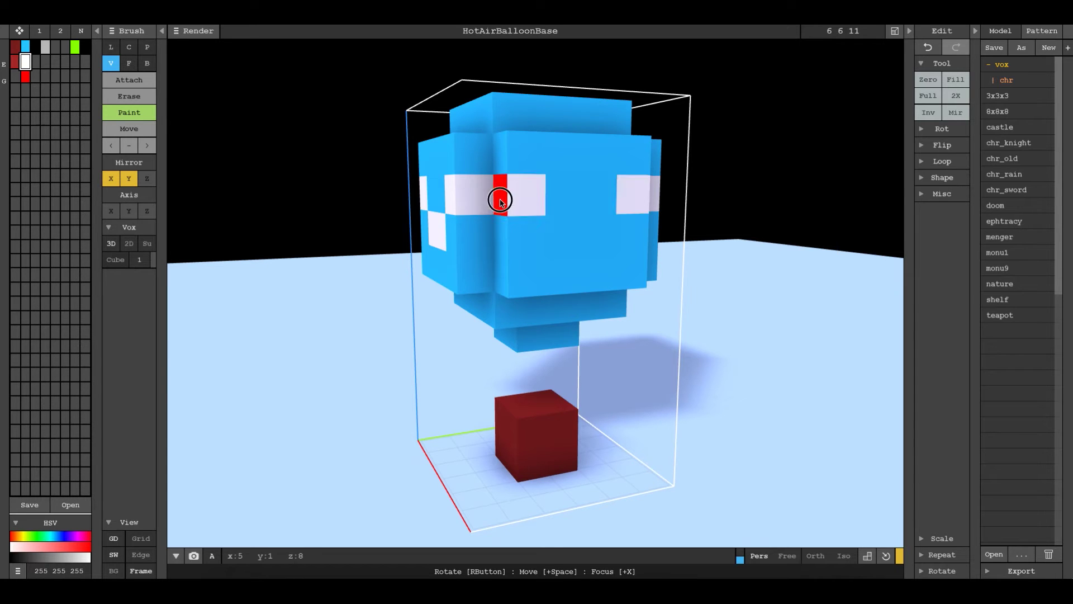
pyautogui.click(563, 234)
# Step: Try painting the 2 × 2 blue neck grey and undo the paint
pyautogui.moveTo(563, 235)
pyautogui.mouseDown(button='right')
pyautogui.moveTo(472, 240)
pyautogui.moveTo(810, 237)
pyautogui.moveTo(665, 278)
pyautogui.moveTo(472, 433)
pyautogui.moveTo(589, 349)
pyautogui.moveTo(550, 358)
pyautogui.mouseUp(button='right')
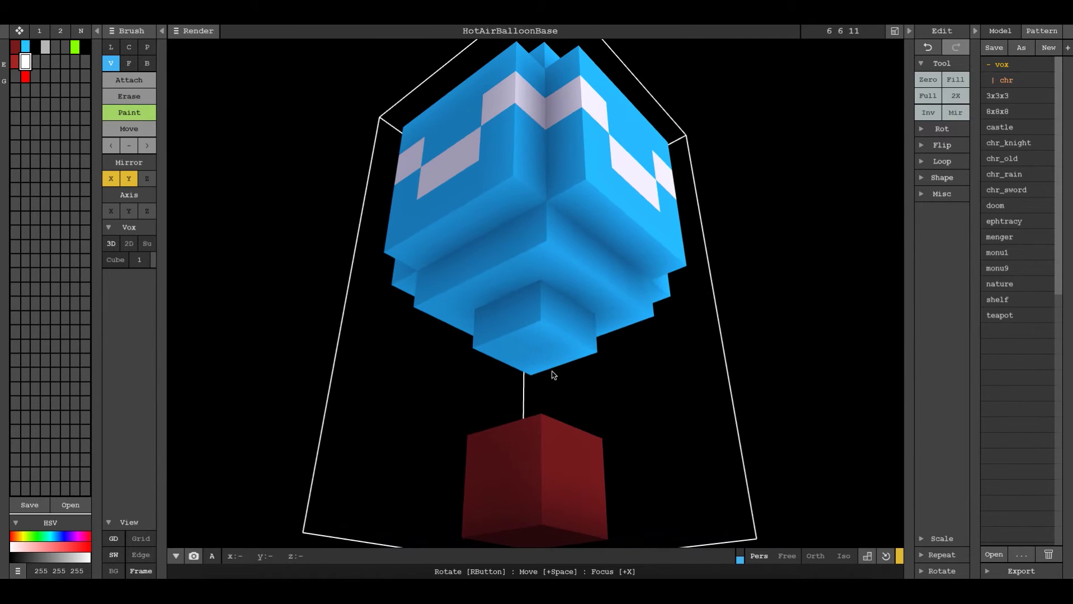
pyautogui.moveTo(570, 368); pyautogui.dragTo(564, 413, button='right')
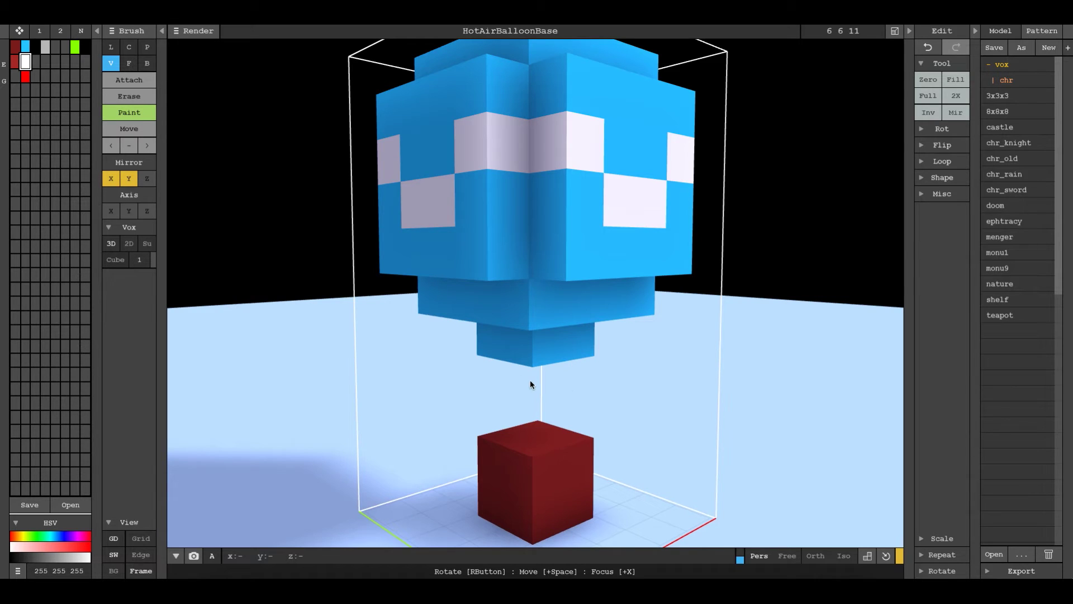
pyautogui.moveTo(541, 334); pyautogui.dragTo(536, 383, button='right')
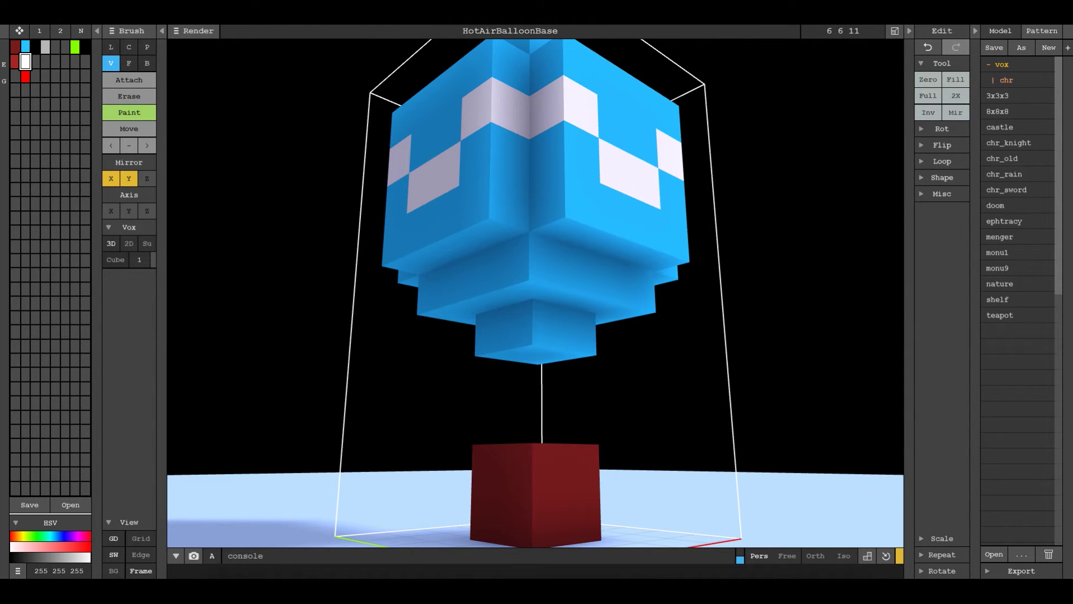
pyautogui.click(45, 48)
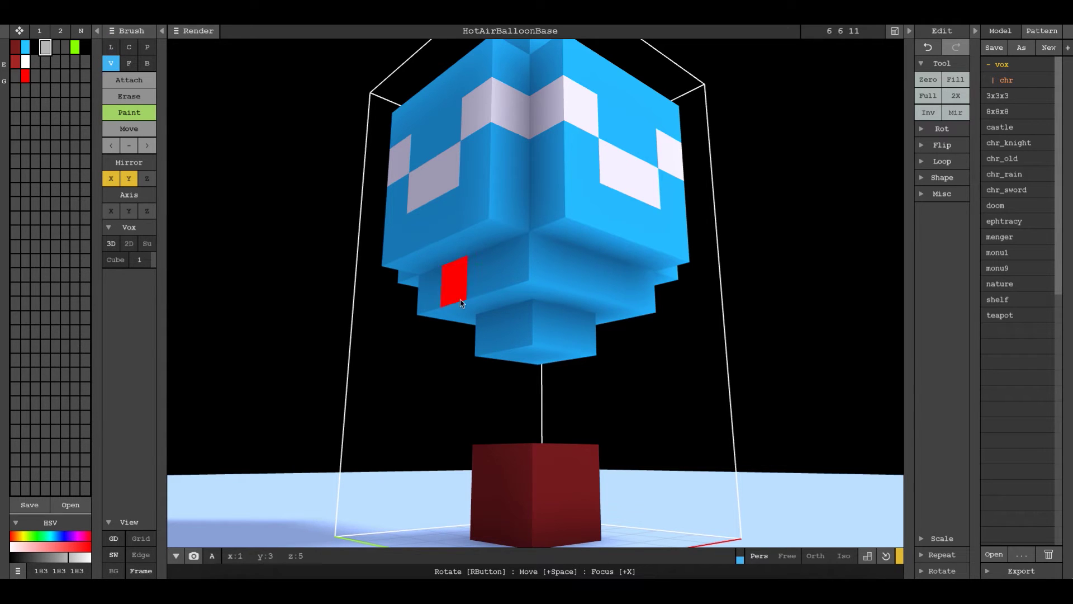
pyautogui.moveTo(455, 291); pyautogui.dragTo(547, 317, button='right')
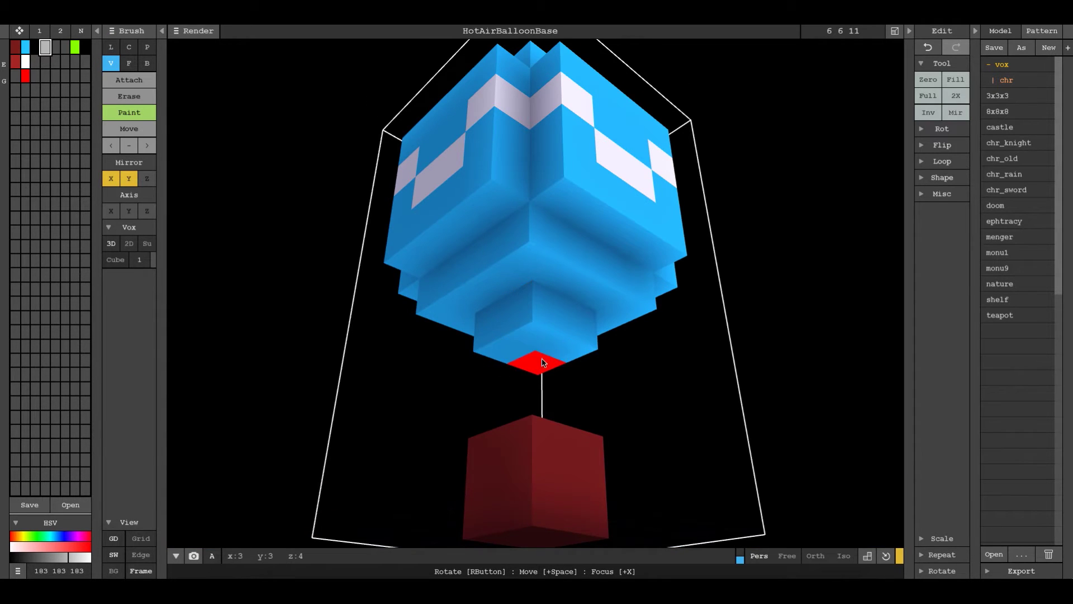
pyautogui.click(533, 336)
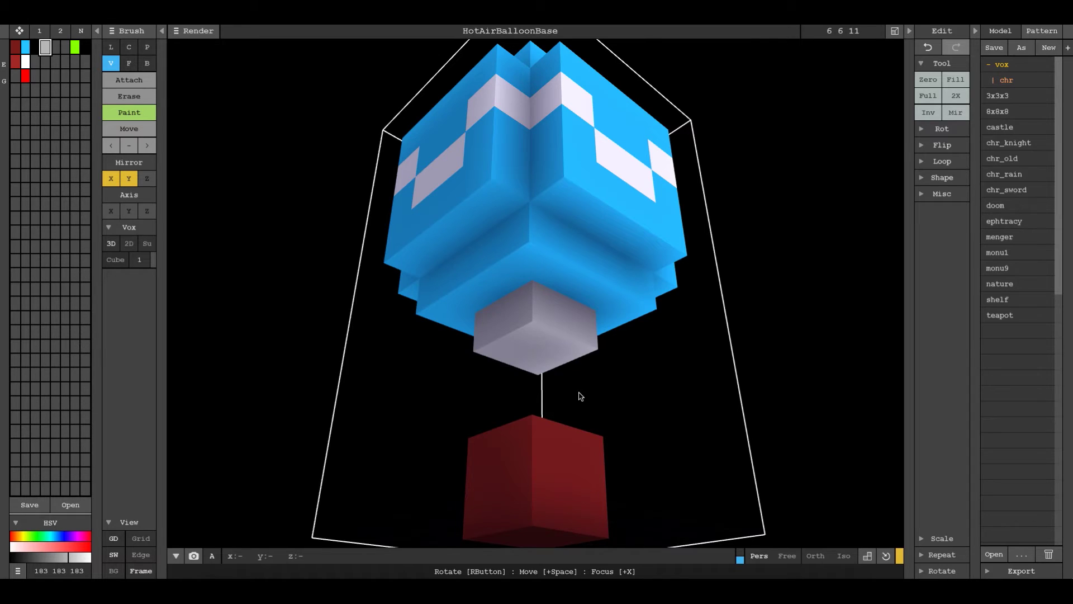
pyautogui.hotkey('ctrl', 'z')
# Step: Turn off mirroring along X and Y and attach a single grey voxel beneath the blue neck
pyautogui.click(110, 179)
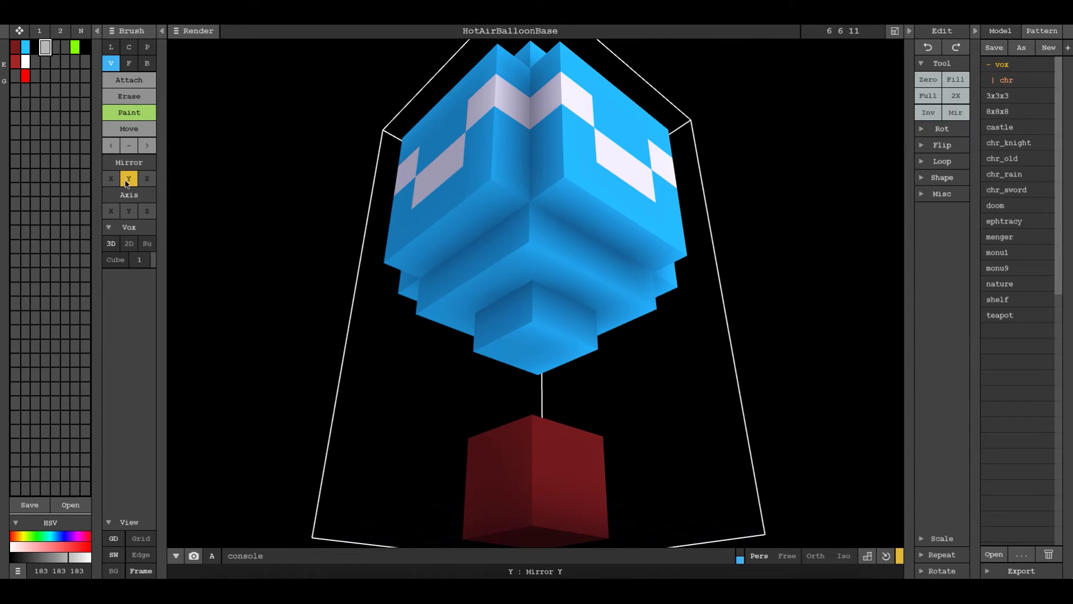
pyautogui.click(129, 178)
pyautogui.click(129, 79)
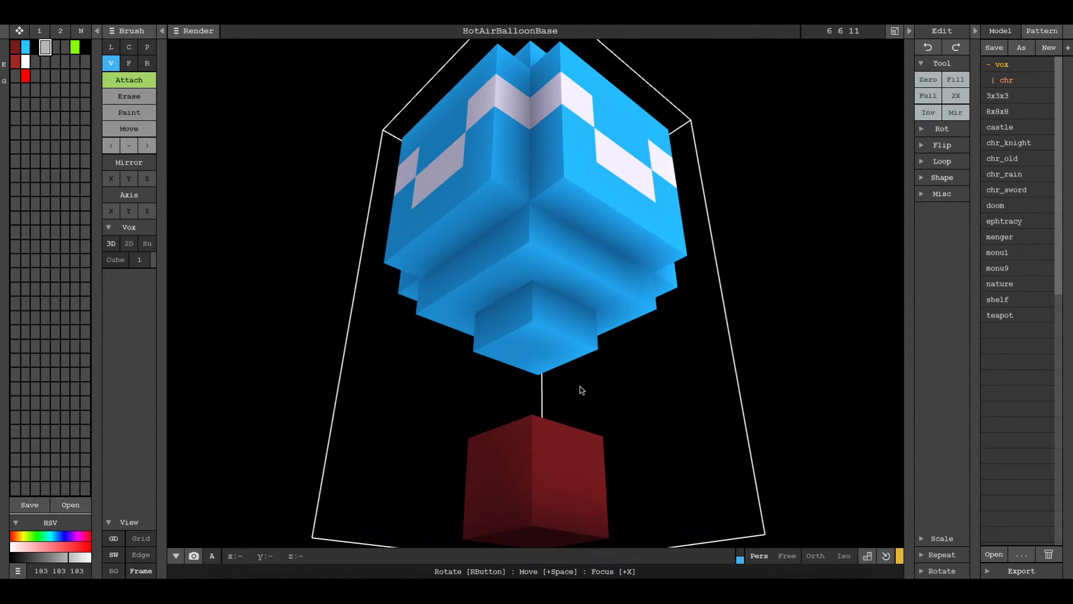
pyautogui.click(534, 344)
pyautogui.moveTo(533, 357); pyautogui.dragTo(648, 412, button='right')
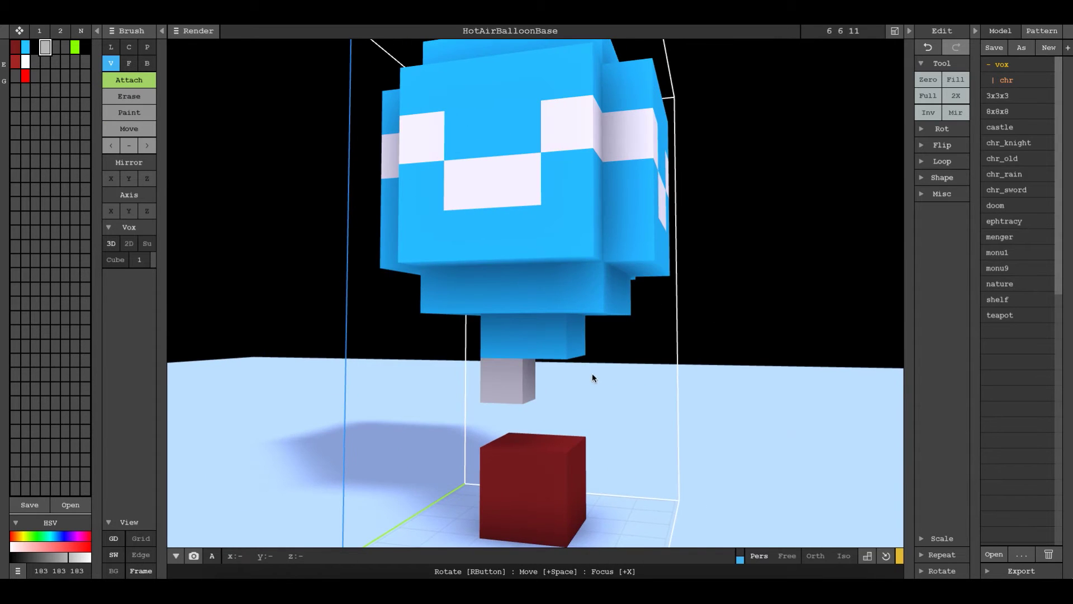
pyautogui.moveTo(533, 381); pyautogui.dragTo(625, 393, button='right')
pyautogui.moveTo(541, 442); pyautogui.dragTo(543, 459, button='right')
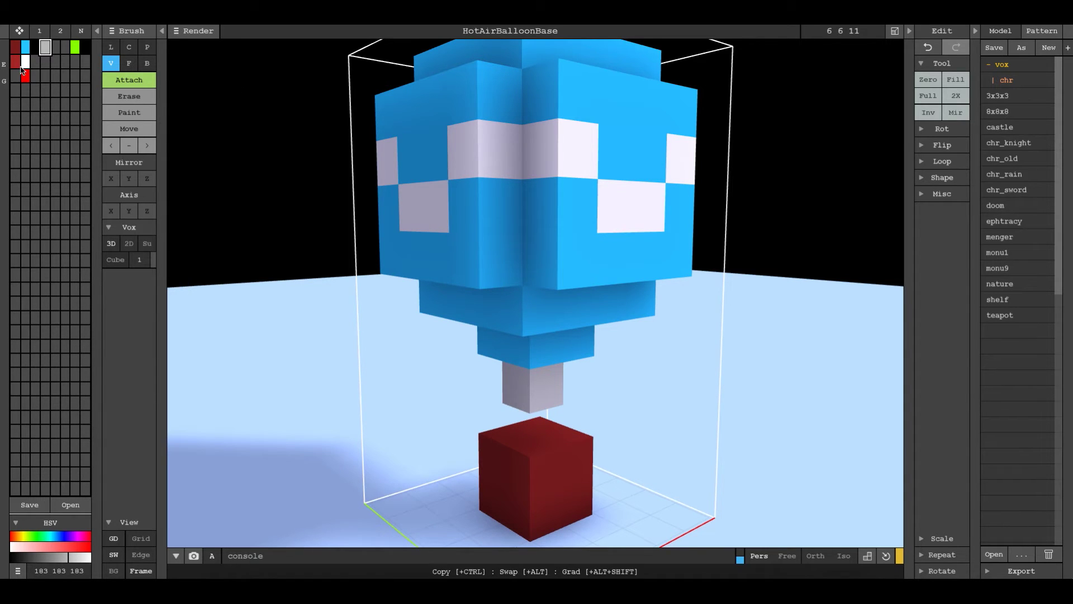
# Step: Attach a stair-stepped run of white voxels rising outward from the top of the dark red base
pyautogui.click(25, 63)
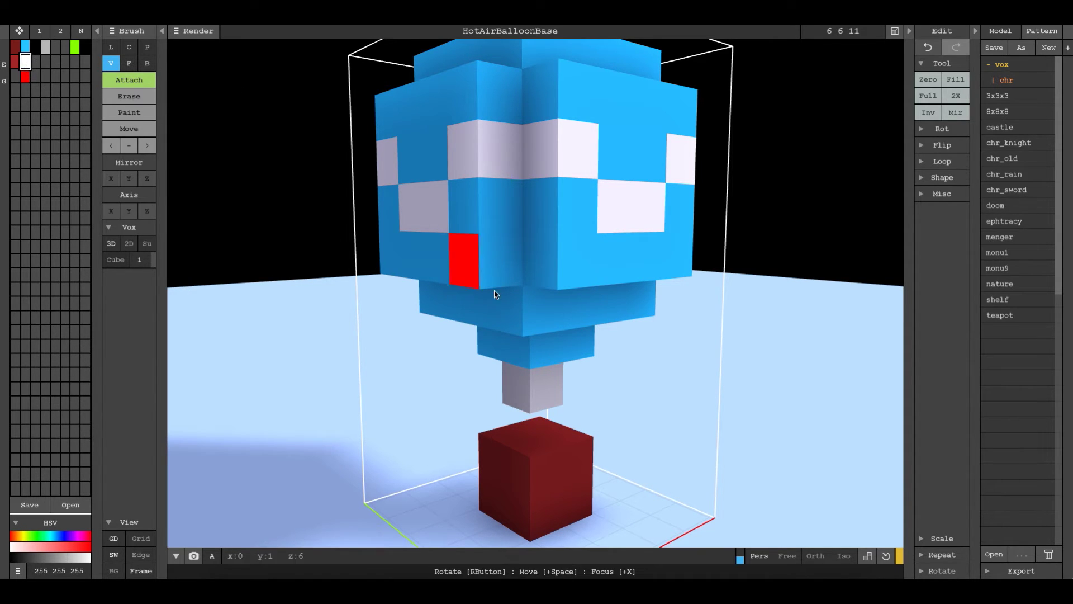
pyautogui.click(533, 450)
pyautogui.click(517, 434)
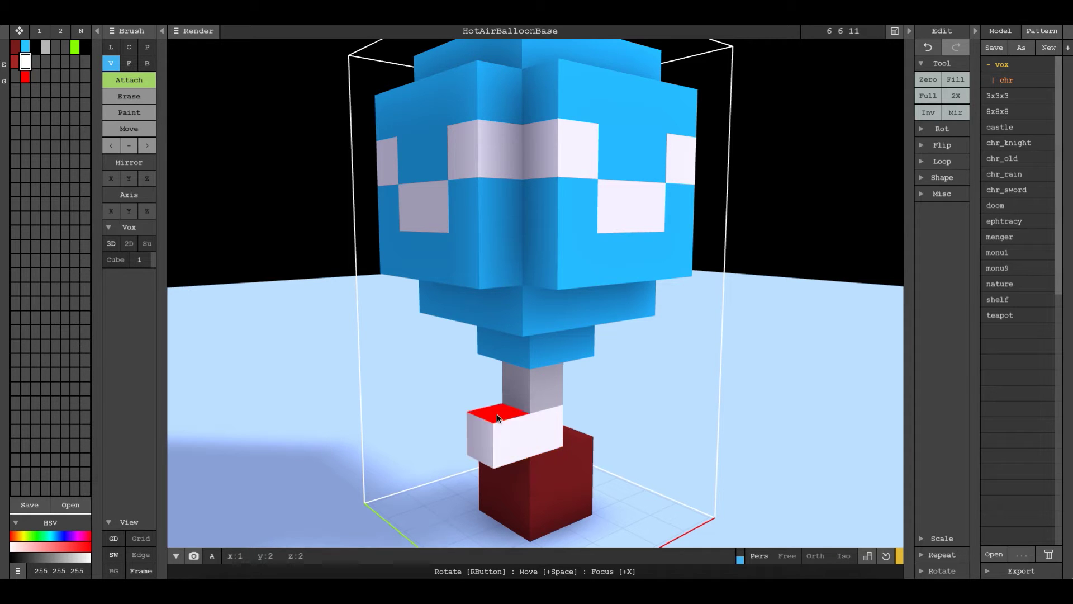
pyautogui.click(491, 413)
pyautogui.click(487, 404)
pyautogui.click(450, 371)
pyautogui.moveTo(472, 358); pyautogui.dragTo(455, 431, button='right')
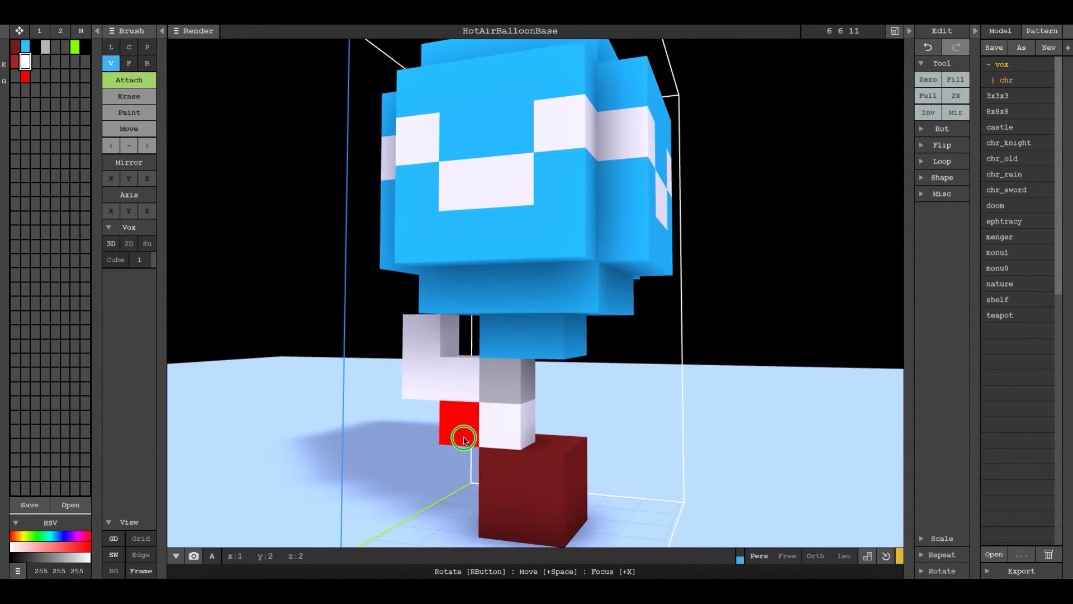
pyautogui.scroll(-4, 548, 462)
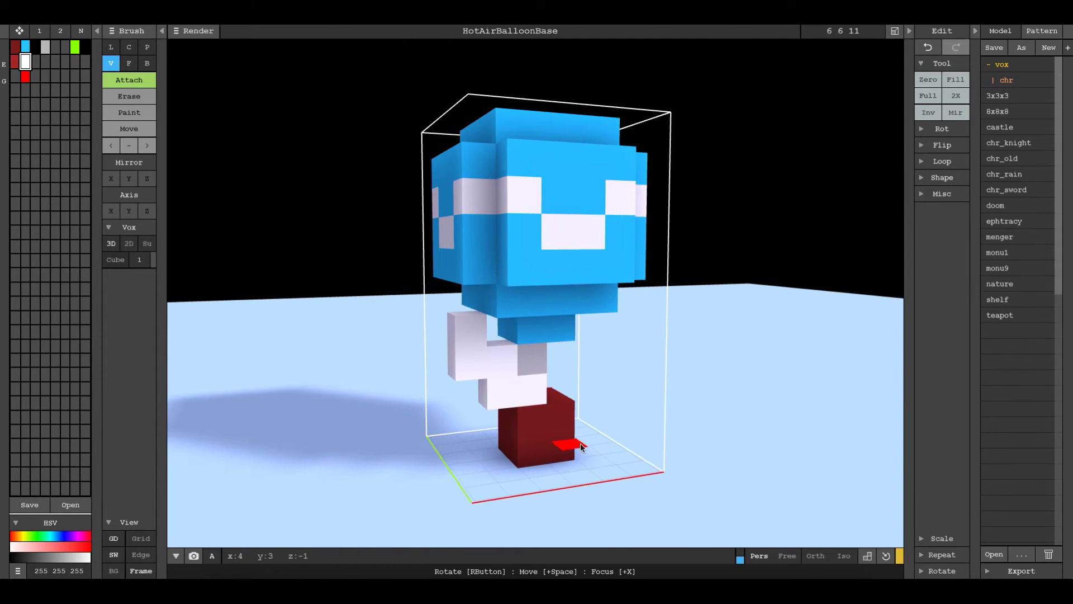
# Step: Undo all the white stair-stepped voxels and erase the grey voxel beneath the blue neck
pyautogui.scroll(4, 581, 444)
pyautogui.hotkey('ctrl', 'z')
pyautogui.hotkey('ctrl', 'z')
pyautogui.hotkey('ctrl', 'z')
pyautogui.hotkey('ctrl', 'z')
pyautogui.hotkey('ctrl', 'z')
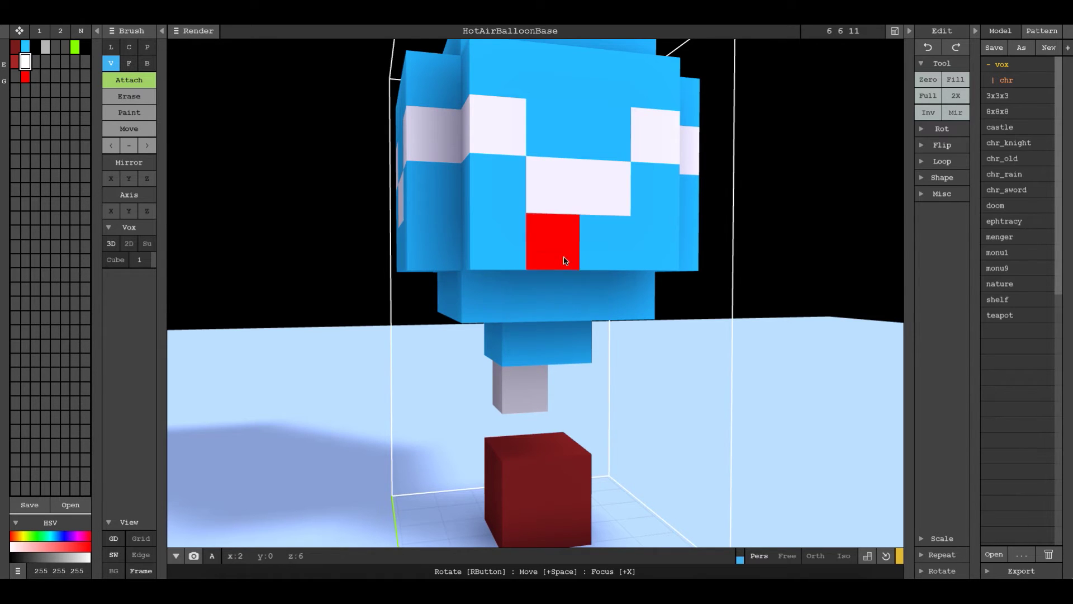
pyautogui.scroll(-2, 585, 365)
pyautogui.click(128, 96)
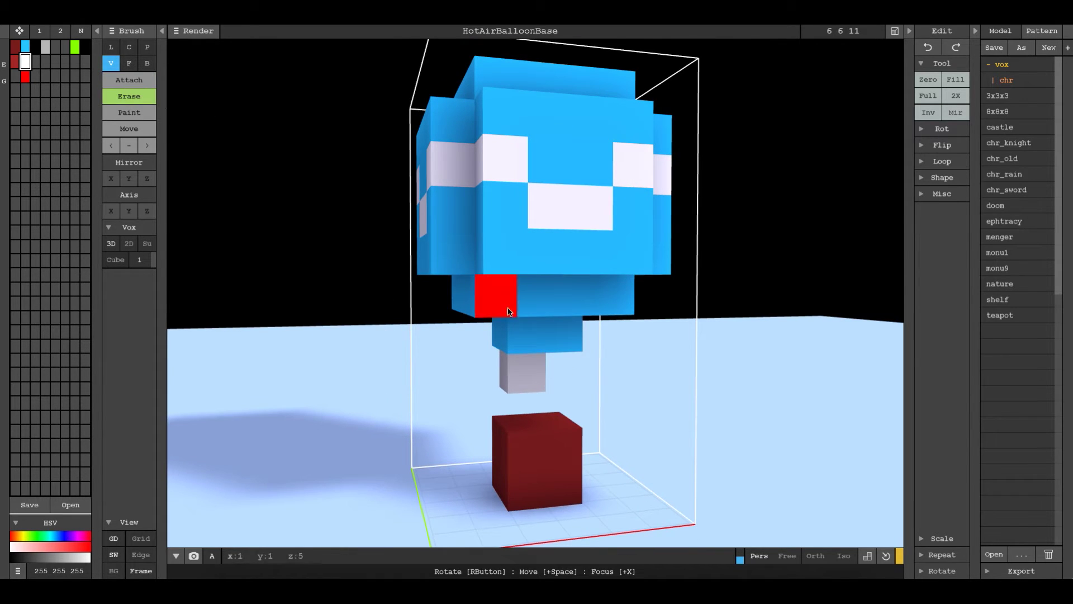
pyautogui.click(522, 372)
pyautogui.moveTo(609, 394)
pyautogui.mouseDown(button='right')
pyautogui.moveTo(618, 379)
pyautogui.moveTo(609, 391)
pyautogui.mouseUp(button='right')
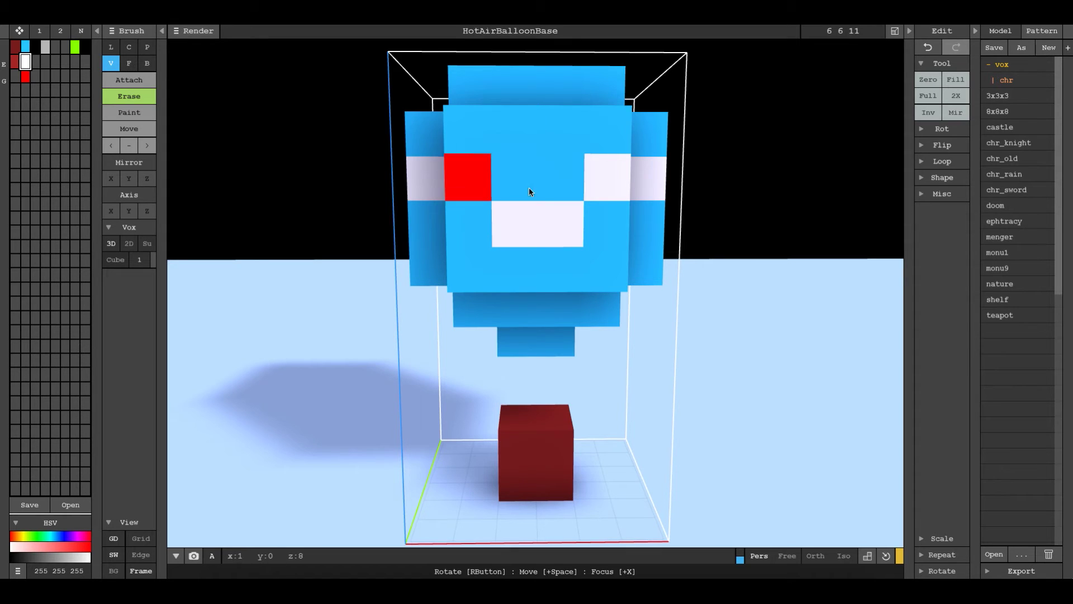
pyautogui.moveTo(603, 239); pyautogui.dragTo(582, 244, button='right')
pyautogui.moveTo(601, 283); pyautogui.dragTo(589, 268, button='right')
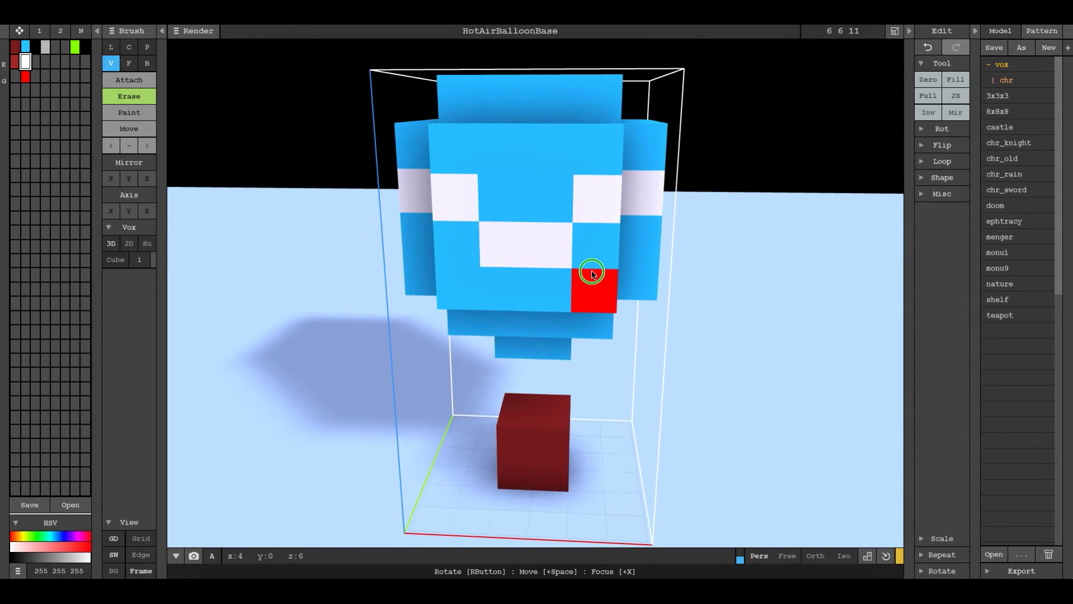
# Step: Scale the whole balloon model up by a factor of 2 to a 12 × 12 × 22 volume
pyautogui.click(926, 539)
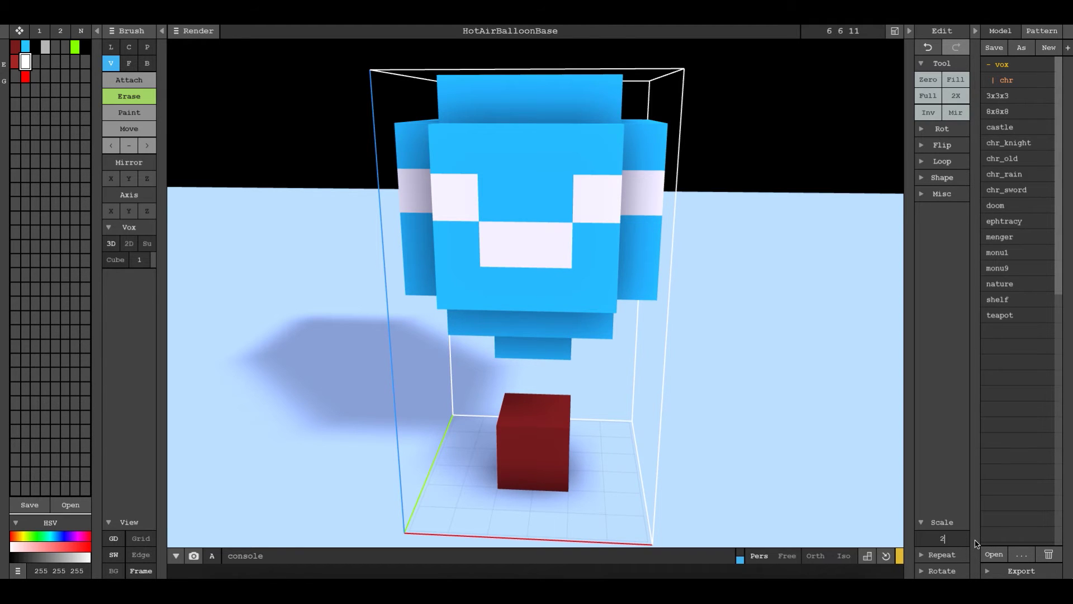
pyautogui.press('Return')
pyautogui.scroll(-5, 732, 414)
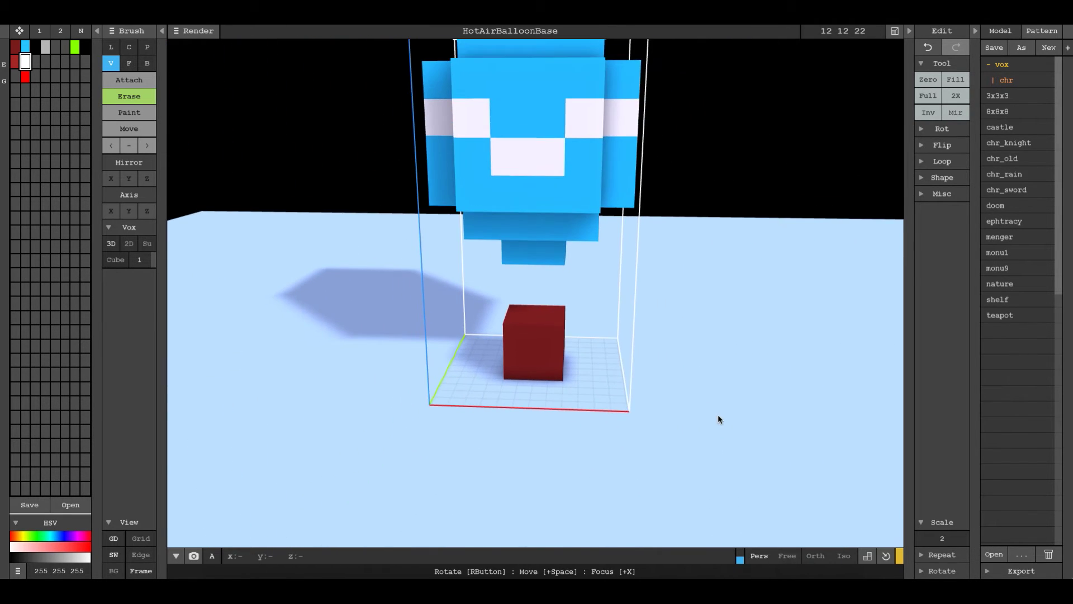
pyautogui.moveTo(689, 357); pyautogui.dragTo(677, 350, button='right')
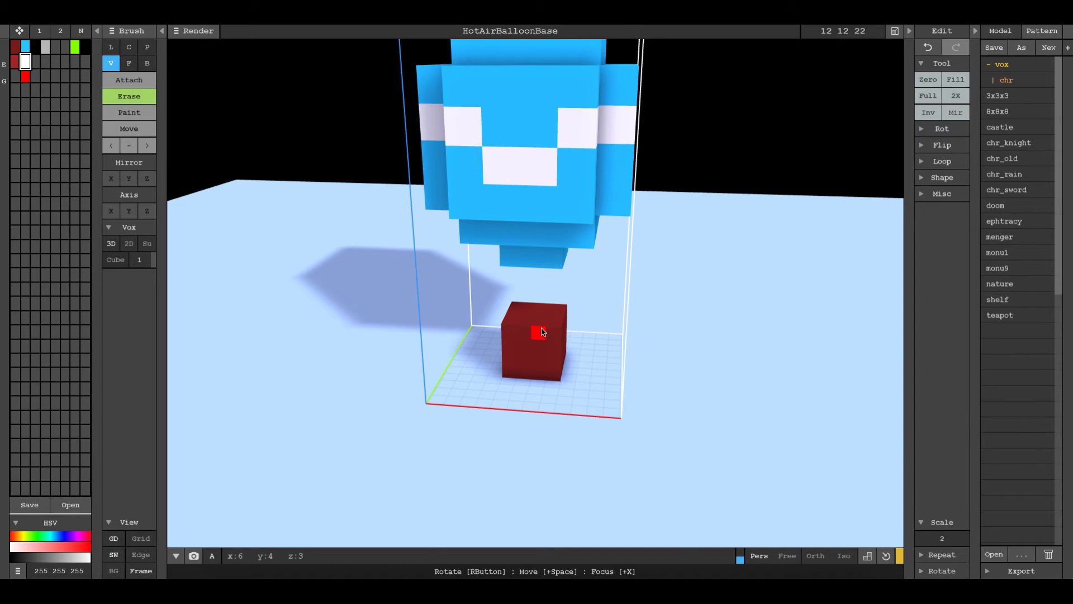
pyautogui.scroll(1, 603, 414)
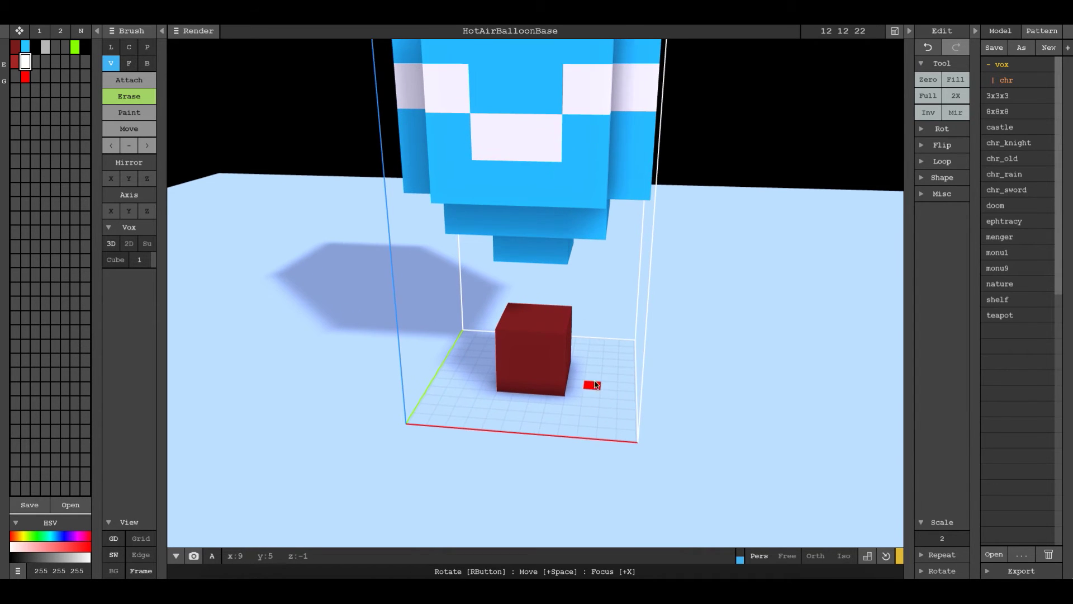
pyautogui.scroll(2, 596, 385)
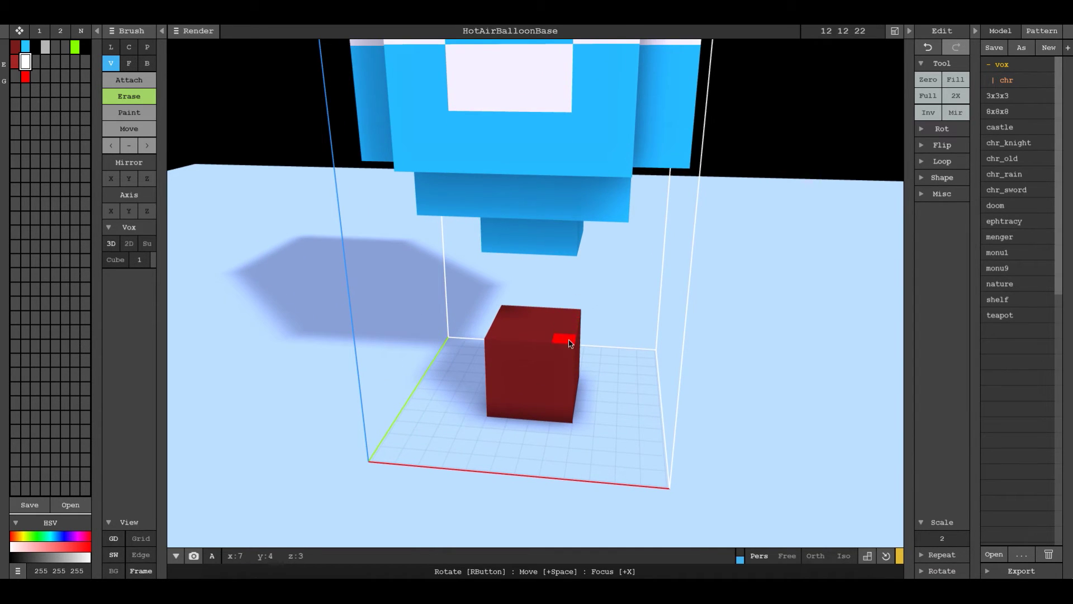
# Step: Erase the centre voxels from the top of the dark red basket to leave a 2 × 2 opening
pyautogui.click(129, 98)
pyautogui.moveTo(535, 325)
pyautogui.mouseDown(button='right')
pyautogui.moveTo(546, 353)
pyautogui.moveTo(547, 318)
pyautogui.mouseUp(button='right')
pyautogui.hotkey('ctrl', 'z')
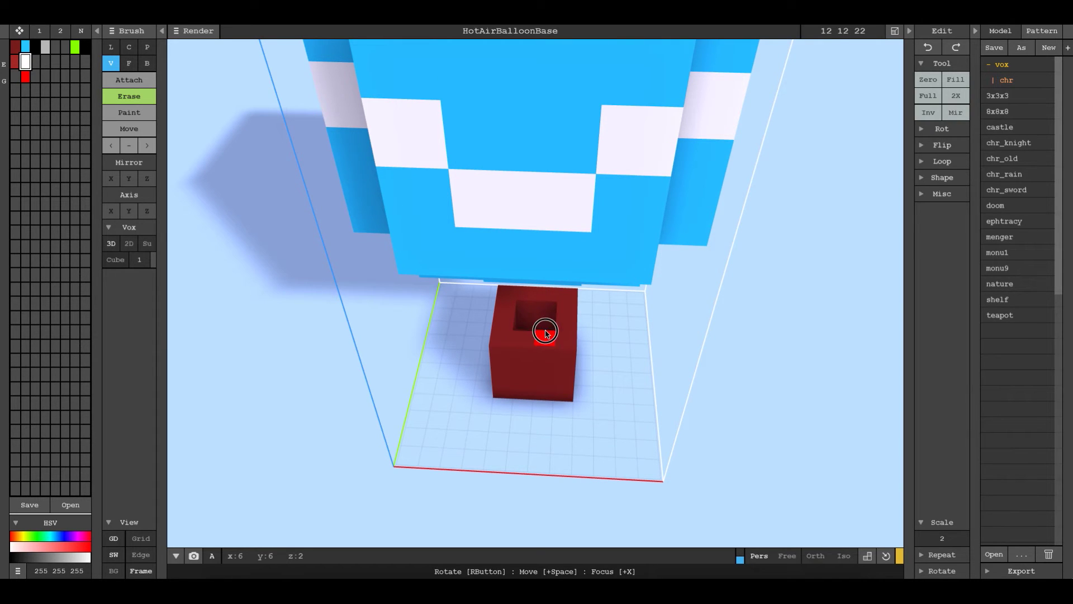
pyautogui.hotkey('ctrl', 'y')
pyautogui.moveTo(566, 339)
pyautogui.mouseDown(button='right')
pyautogui.moveTo(602, 285)
pyautogui.moveTo(531, 255)
pyautogui.mouseUp(button='right')
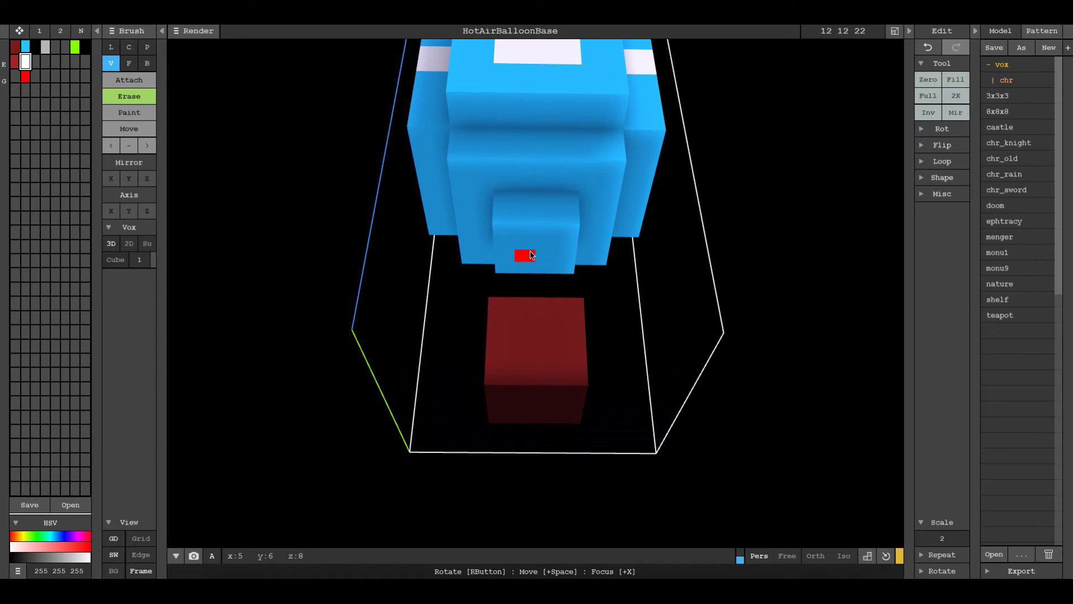
# Step: Place a floating 2 × 2 grey burner block between neck and basket, with a recess in the blue neck's underside
pyautogui.click(48, 48)
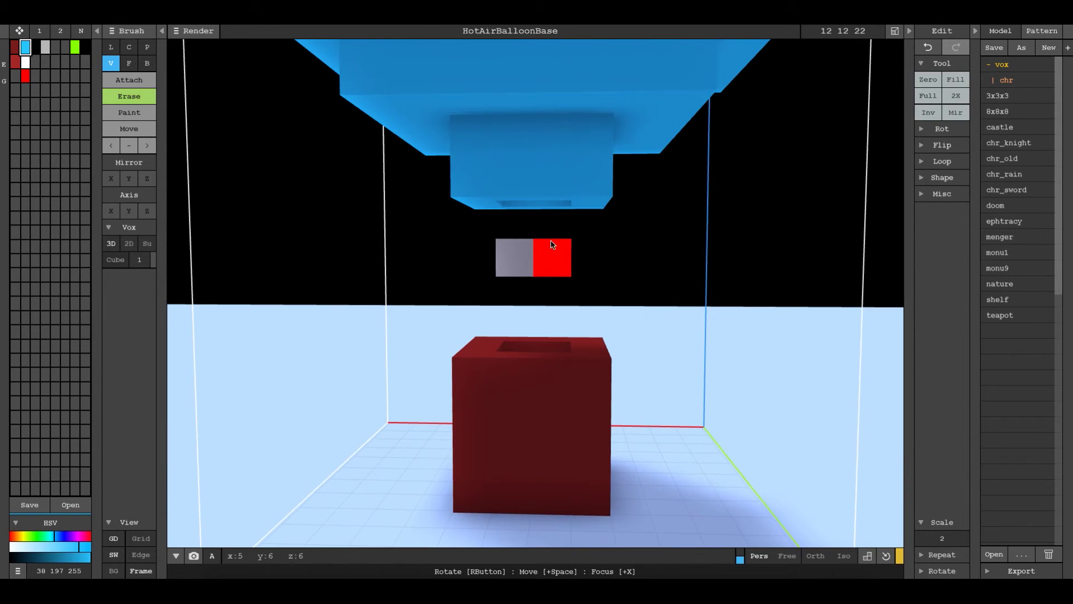
pyautogui.moveTo(551, 244); pyautogui.dragTo(620, 280, button='right')
pyautogui.moveTo(572, 329); pyautogui.dragTo(629, 334, button='right')
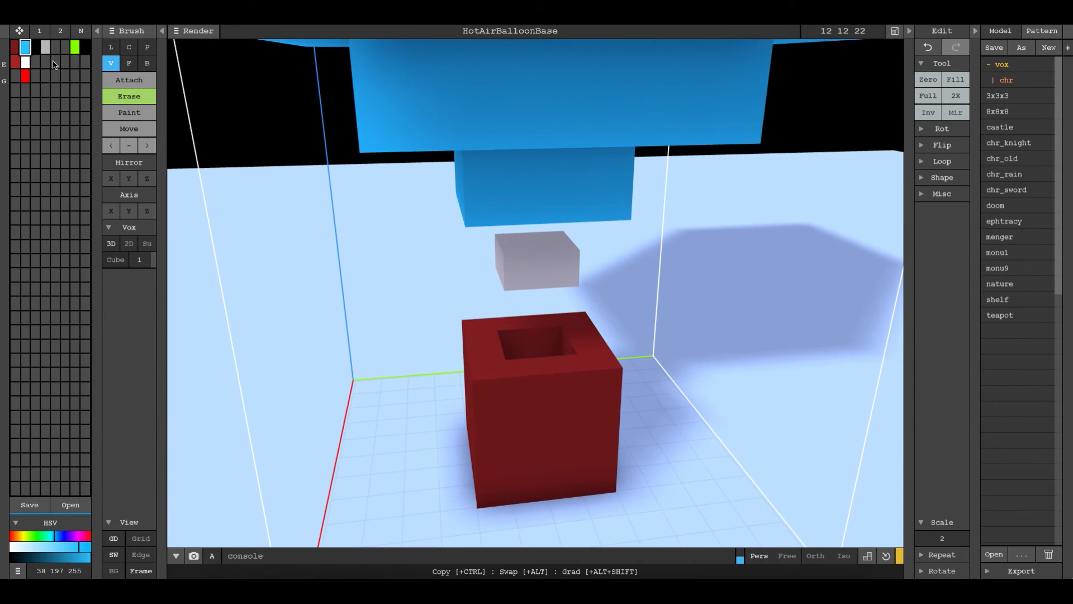
# Step: Choose white as the colour and erase the top voxel at one corner of the dark red basket
pyautogui.click(26, 63)
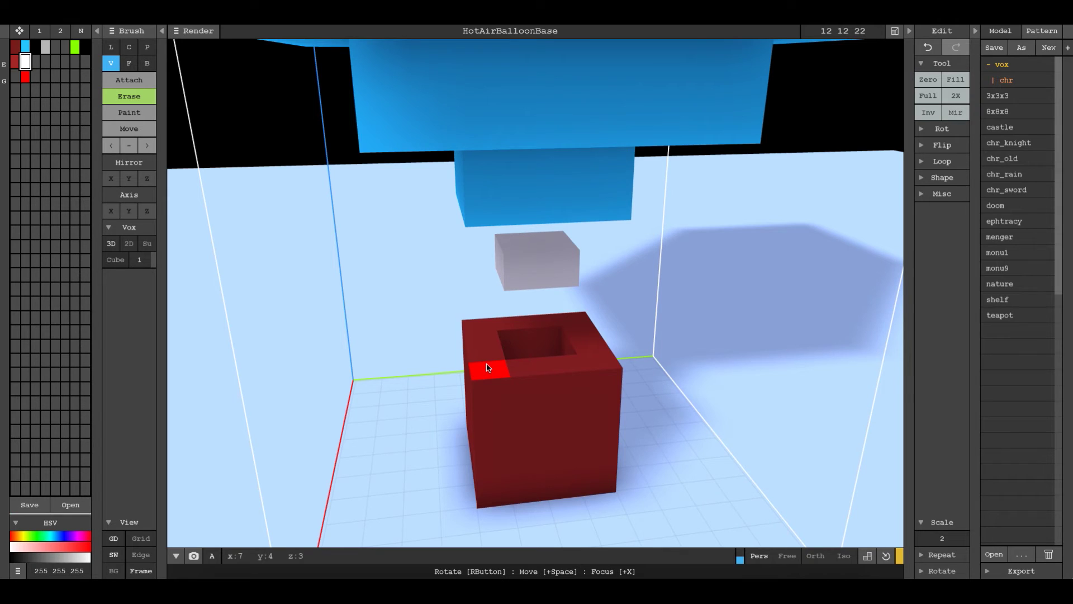
pyautogui.click(487, 368)
pyautogui.hotkey('ctrl', 'z')
pyautogui.click(465, 379)
pyautogui.click(505, 410)
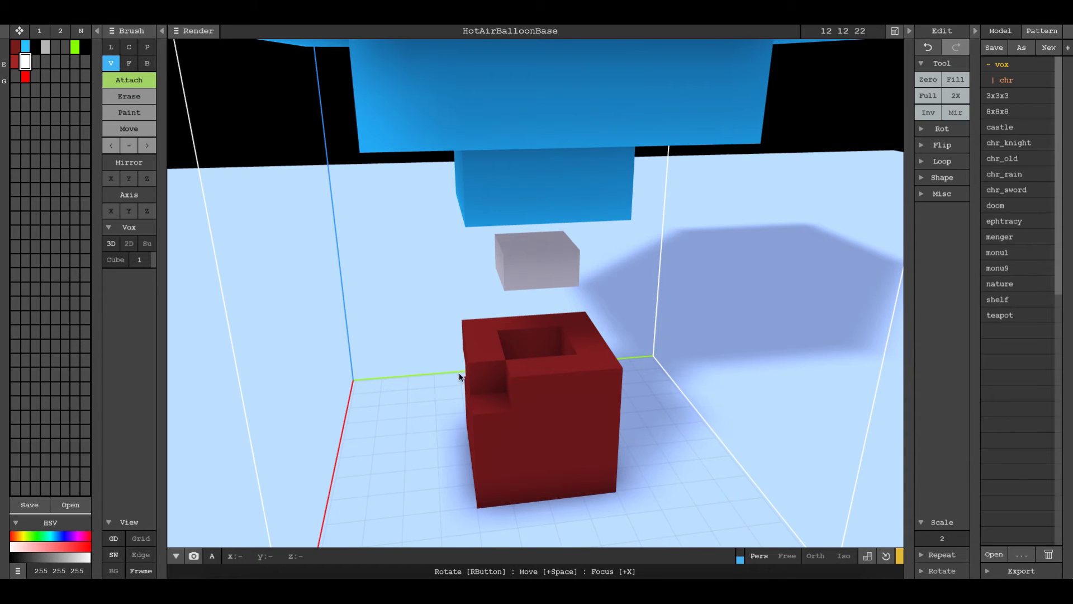
# Step: Attach a white voxel rope stepping up and outward from the notched basket corner to the underside of the balloon
pyautogui.click(481, 388)
pyautogui.click(480, 373)
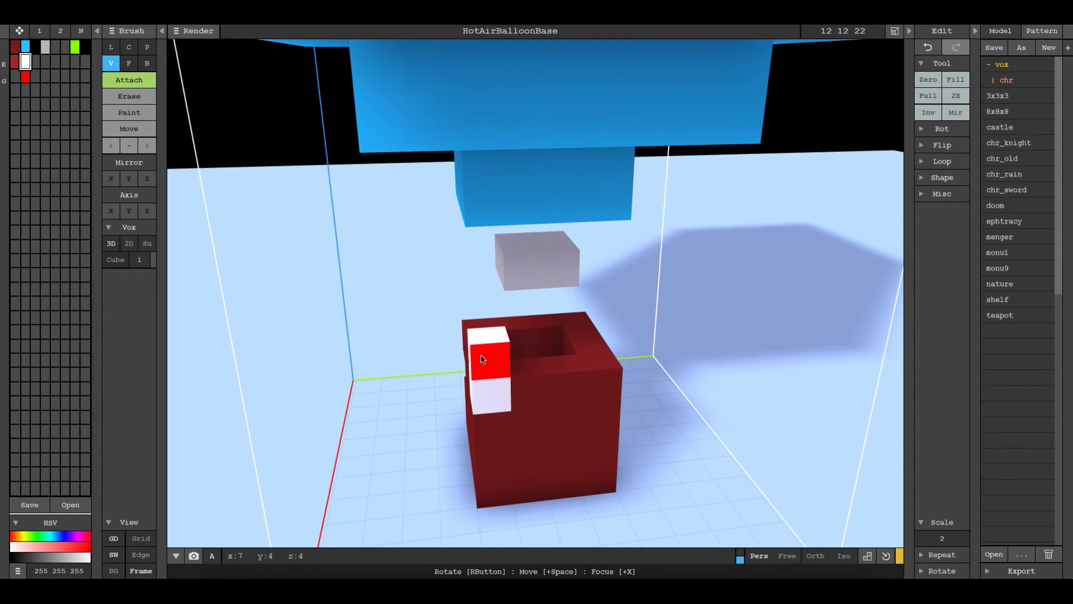
pyautogui.moveTo(491, 428); pyautogui.dragTo(537, 402, button='right')
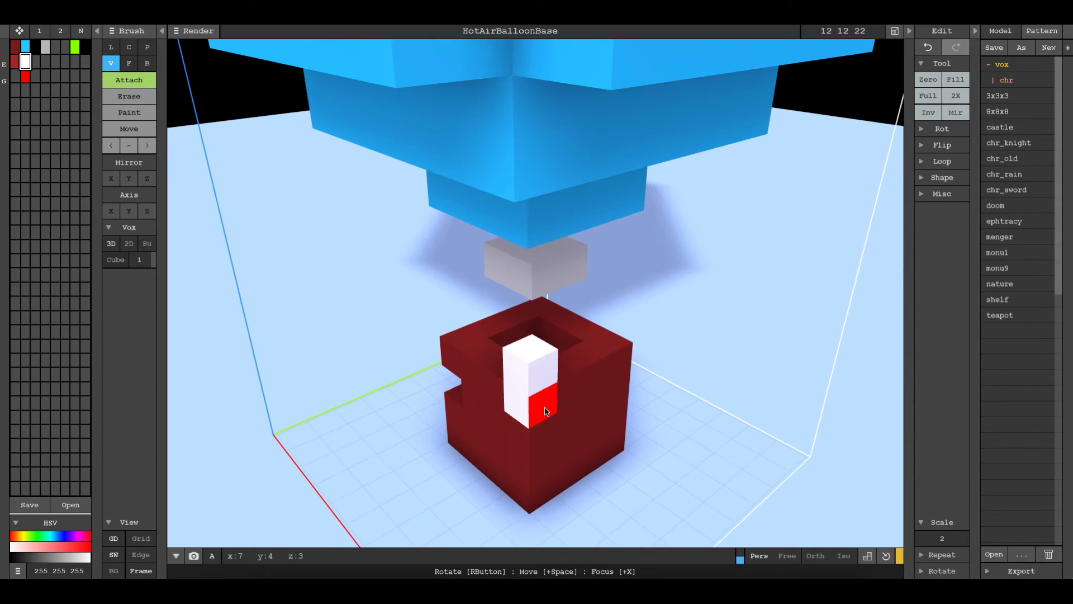
pyautogui.click(534, 345)
pyautogui.click(547, 345)
pyautogui.click(556, 317)
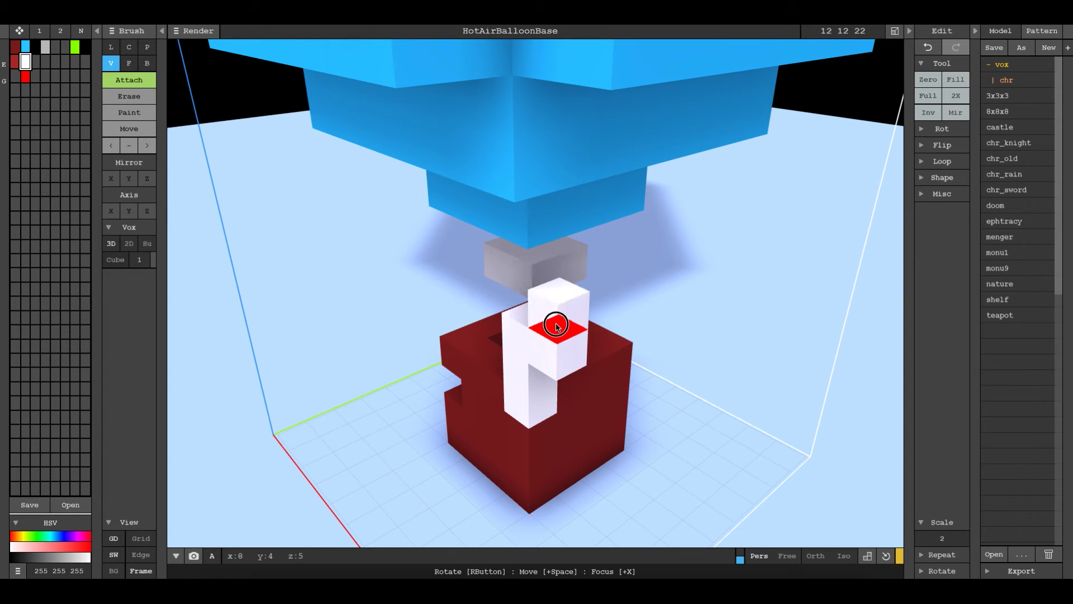
pyautogui.click(556, 293)
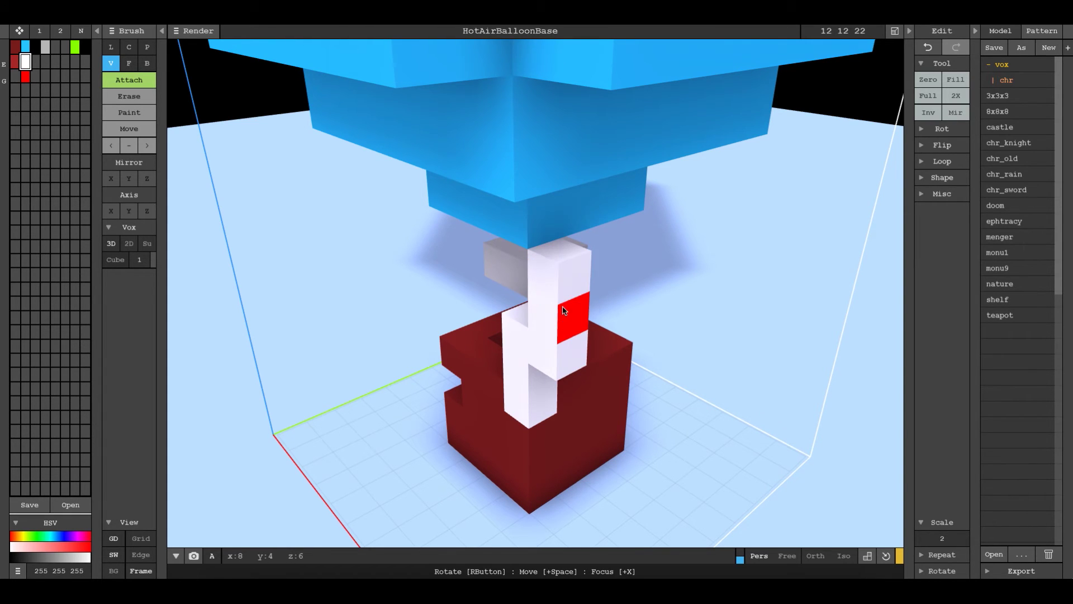
pyautogui.click(564, 257)
pyautogui.click(579, 232)
pyautogui.click(597, 222)
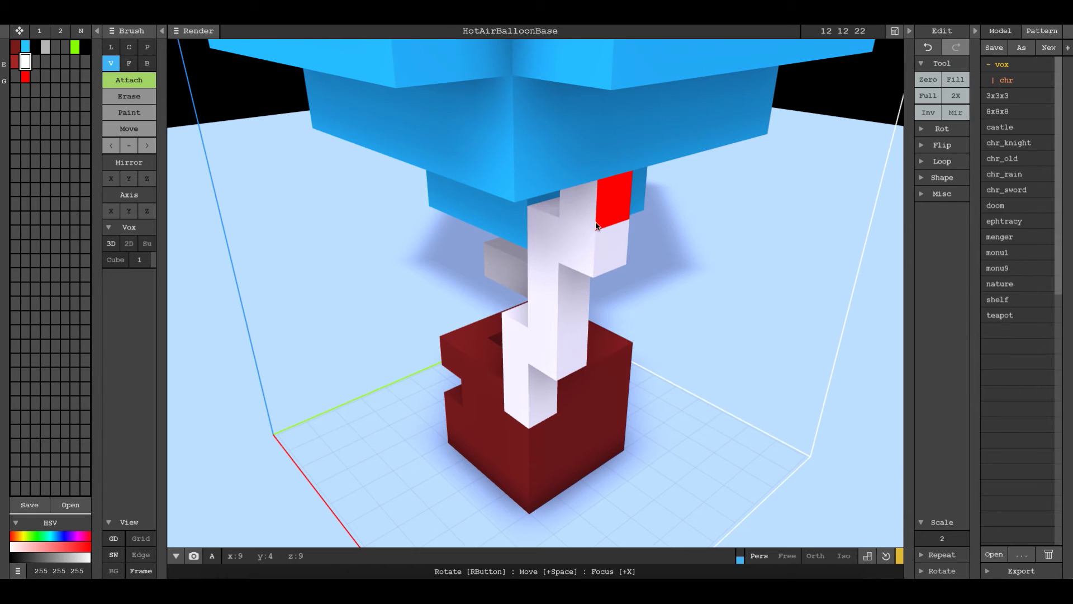
pyautogui.moveTo(630, 230); pyautogui.dragTo(673, 211, button='right')
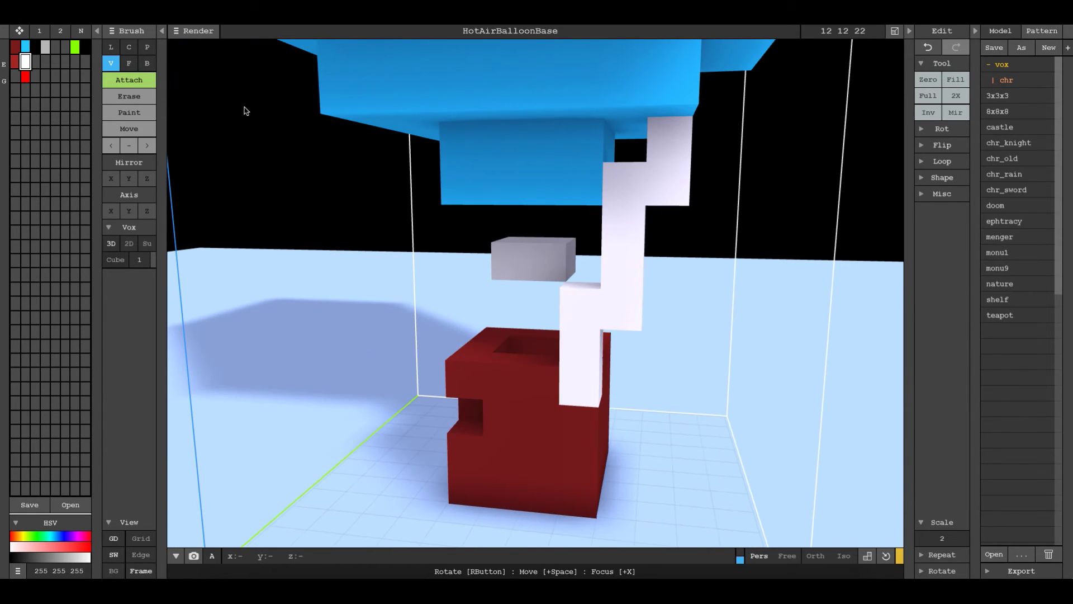
# Step: Erase the linking voxels at the bends of the single white rope so its segments meet only at their edges
pyautogui.click(128, 96)
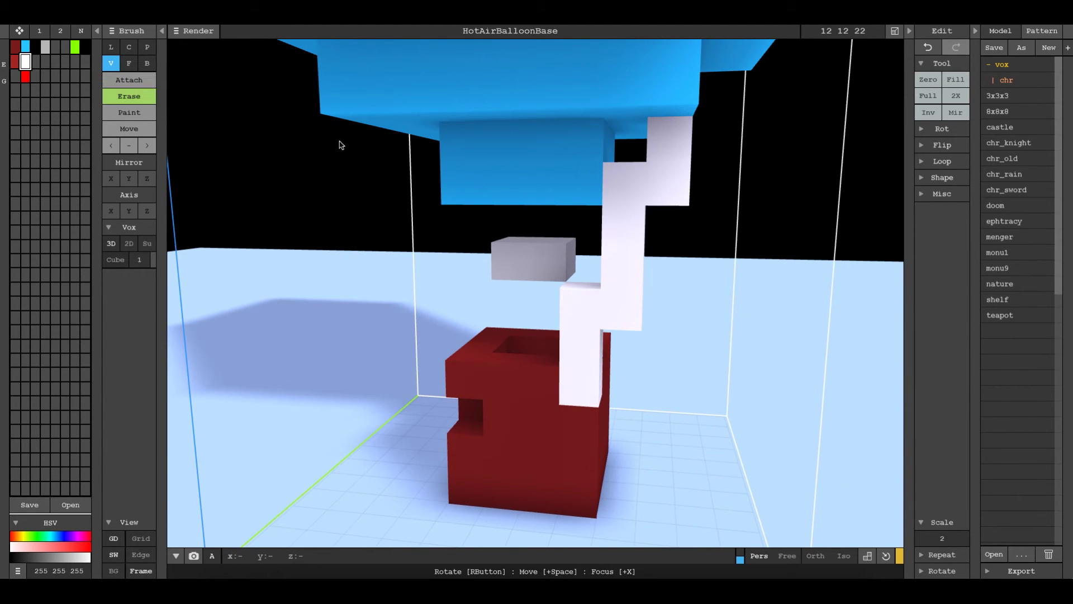
pyautogui.click(625, 185)
pyautogui.click(586, 339)
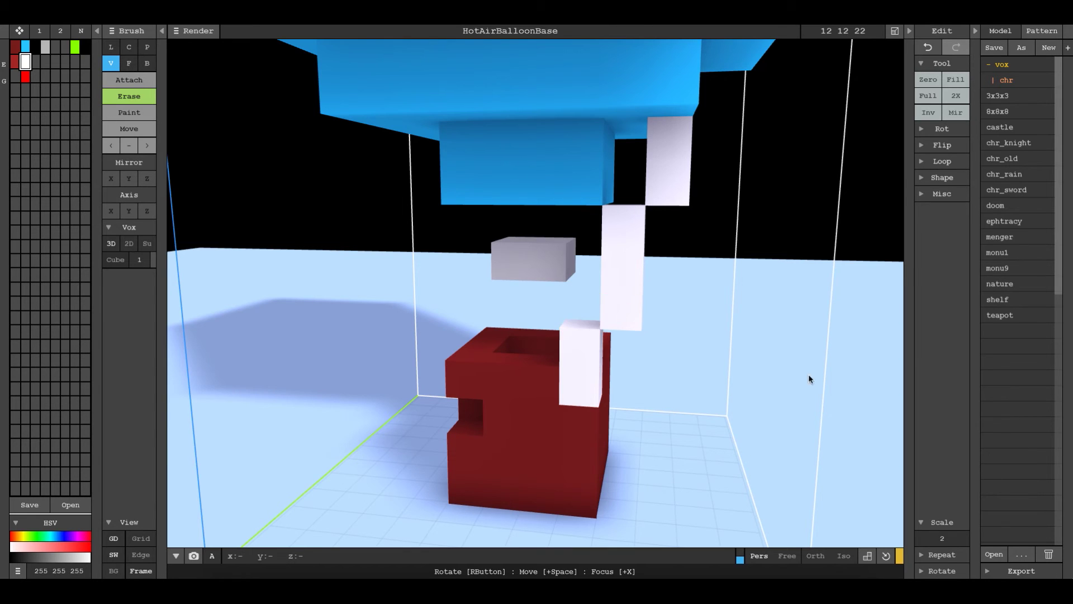
pyautogui.moveTo(809, 378); pyautogui.dragTo(673, 369, button='right')
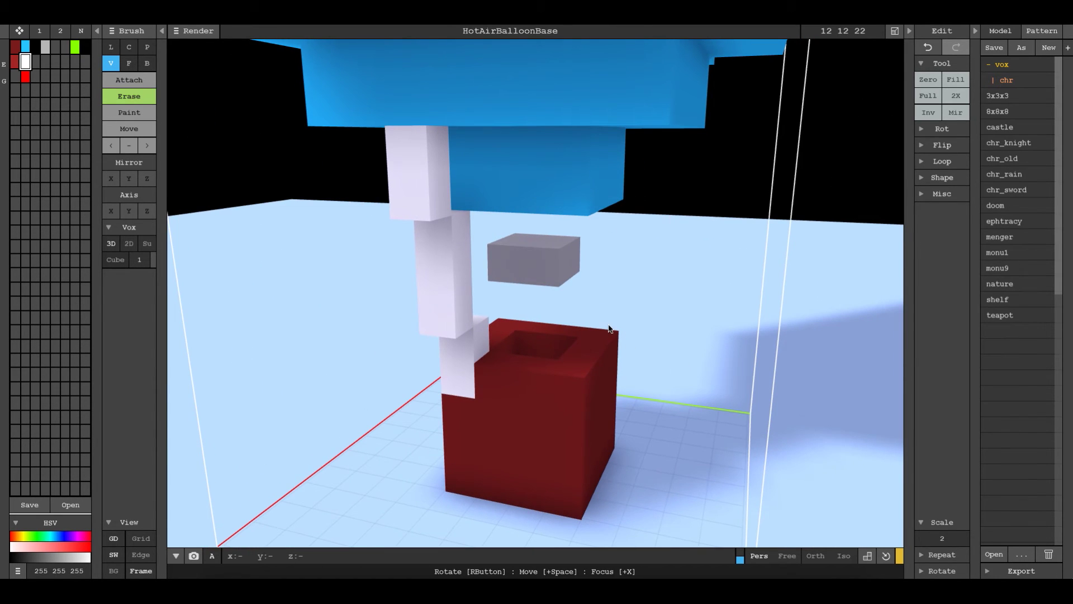
# Step: Undo the whole single white rope back to the bare notched basket corner
pyautogui.hotkey('ctrl', 'z')
pyautogui.hotkey('ctrl', 'z')
pyautogui.hotkey('ctrl', 'z')
pyautogui.hotkey('ctrl', 'z')
pyautogui.hotkey('ctrl', 'z')
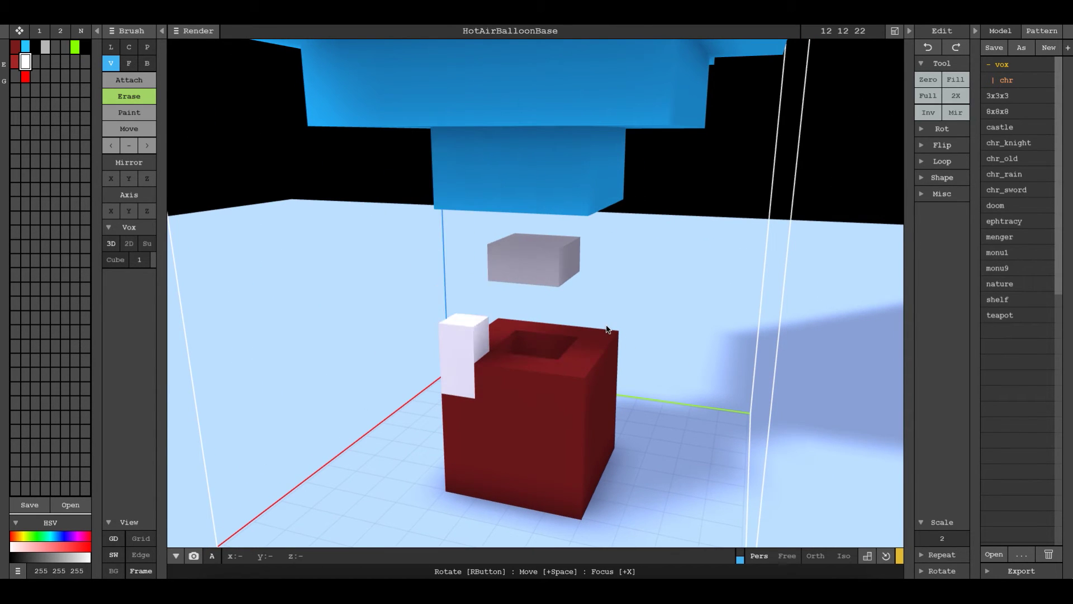
pyautogui.hotkey('ctrl', 'z')
pyautogui.hotkey('ctrl', 'z')
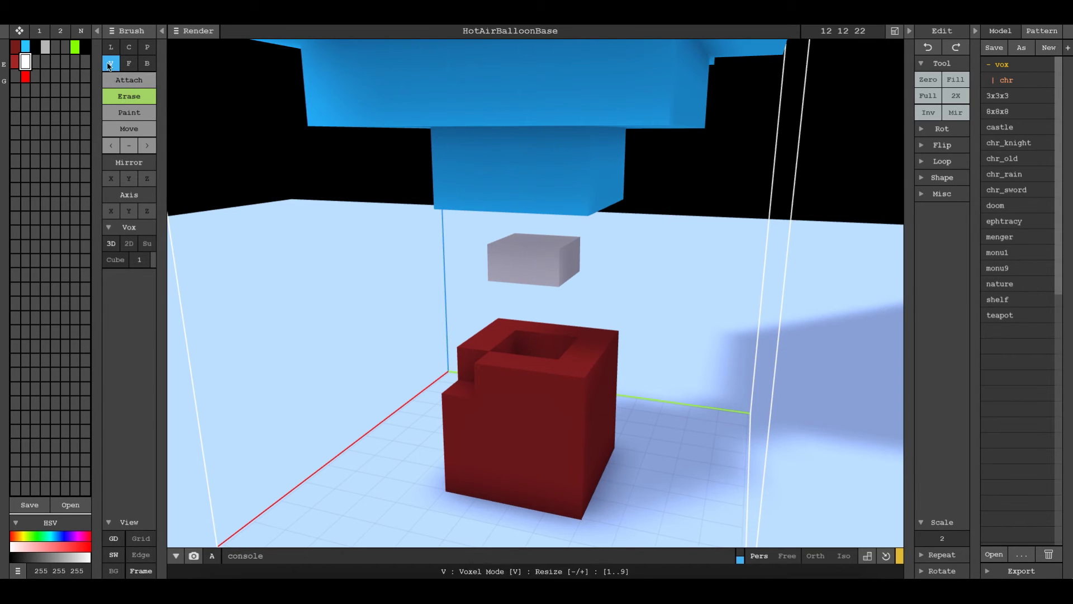
# Step: Turn on mirroring along X and Y and erase the top corner voxels of the dark red basket
pyautogui.click(128, 178)
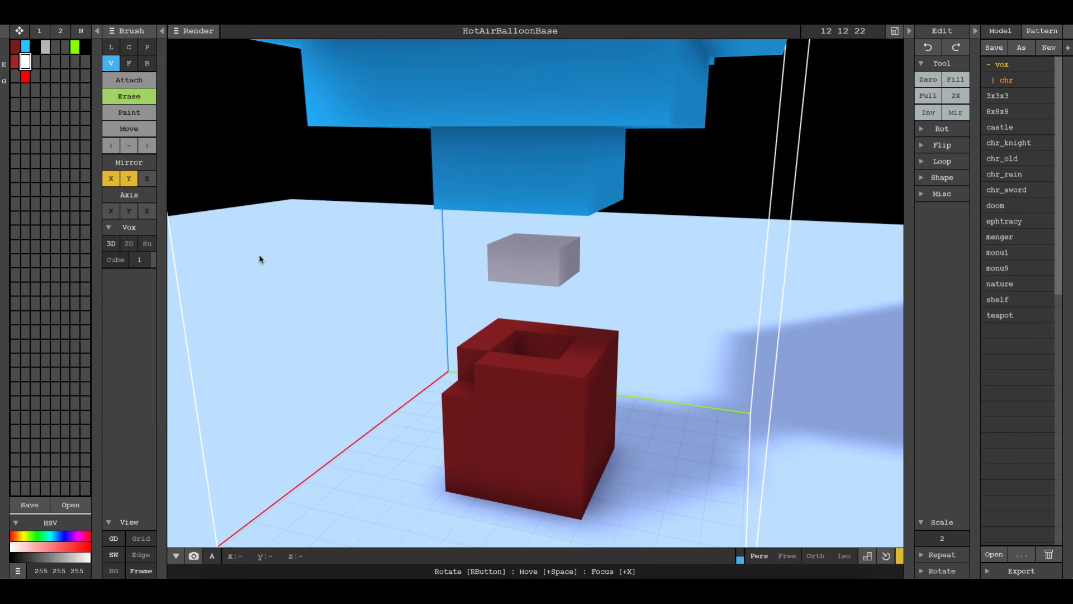
pyautogui.click(569, 381)
pyautogui.moveTo(560, 412); pyautogui.dragTo(547, 397, button='right')
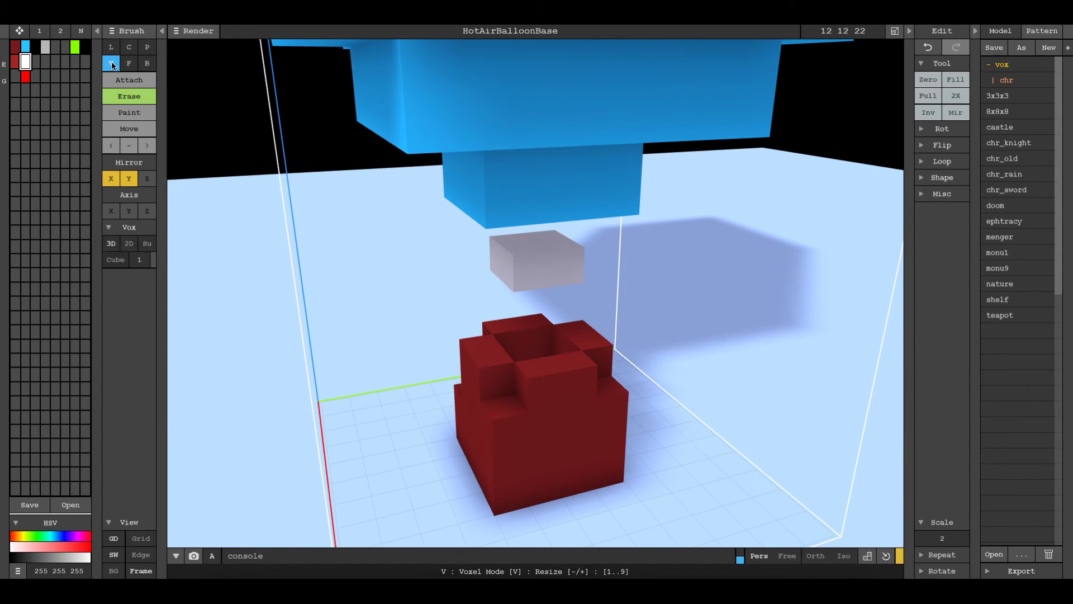
# Step: Attach mirrored white columns in the four basket corner notches and step each one voxel outward along X
pyautogui.click(130, 82)
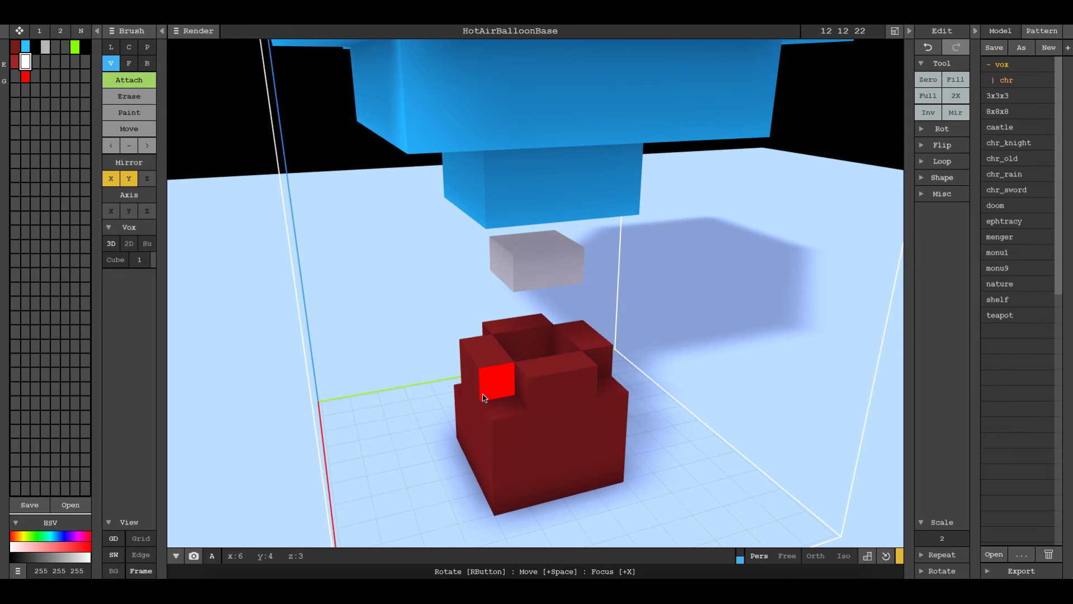
pyautogui.click(503, 409)
pyautogui.click(503, 409)
pyautogui.click(496, 378)
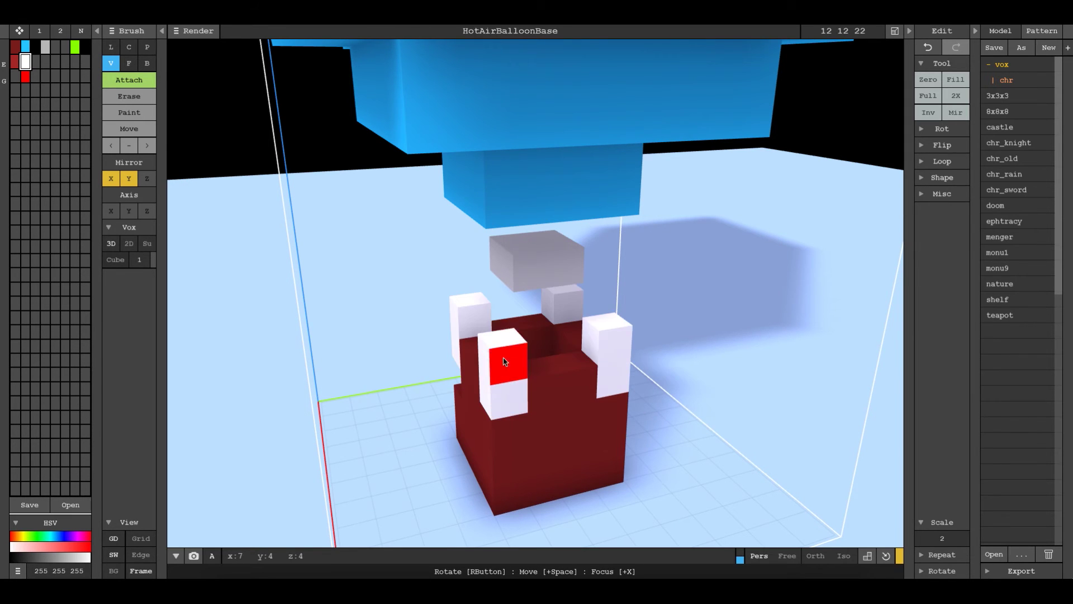
pyautogui.click(507, 359)
pyautogui.click(510, 346)
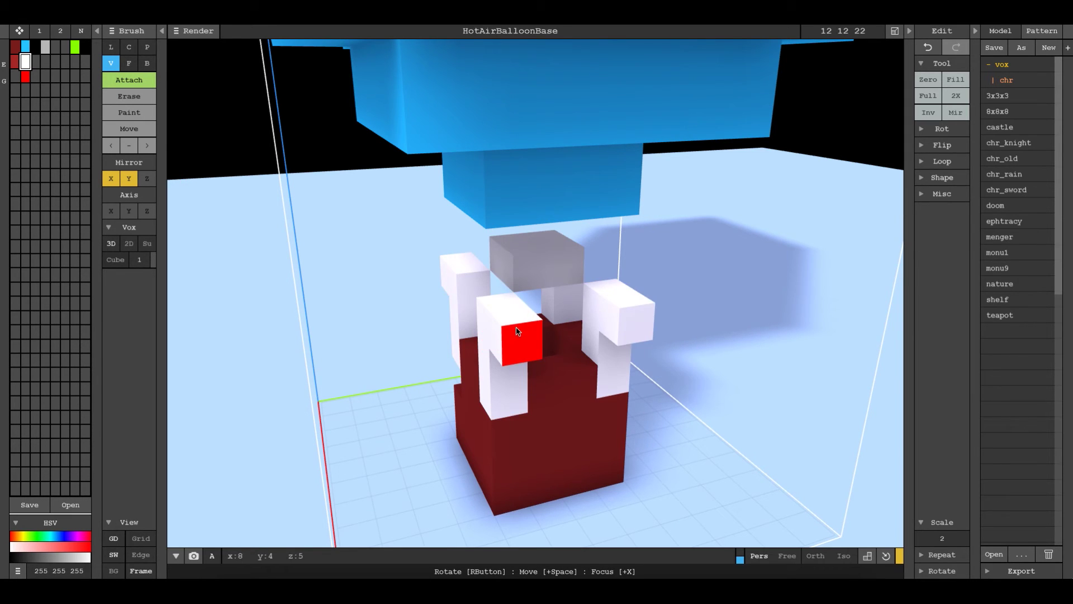
pyautogui.click(515, 326)
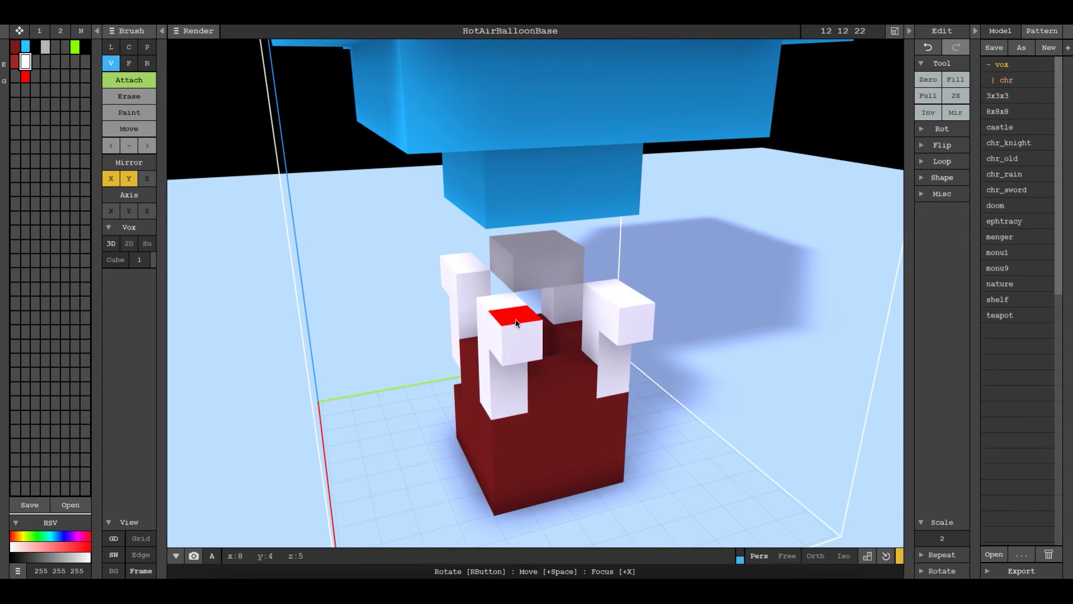
# Step: Extend the four white ropes upward and one more voxel outward beside the blue neck, undoing the voxels that bridge them
pyautogui.click(516, 318)
pyautogui.click(514, 275)
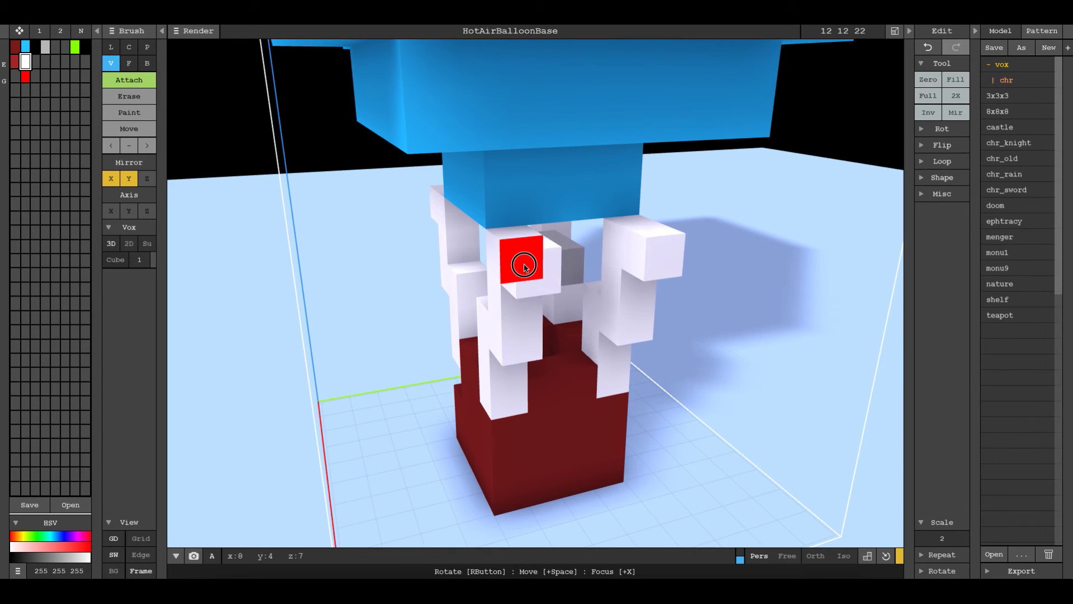
pyautogui.click(543, 241)
pyautogui.click(539, 189)
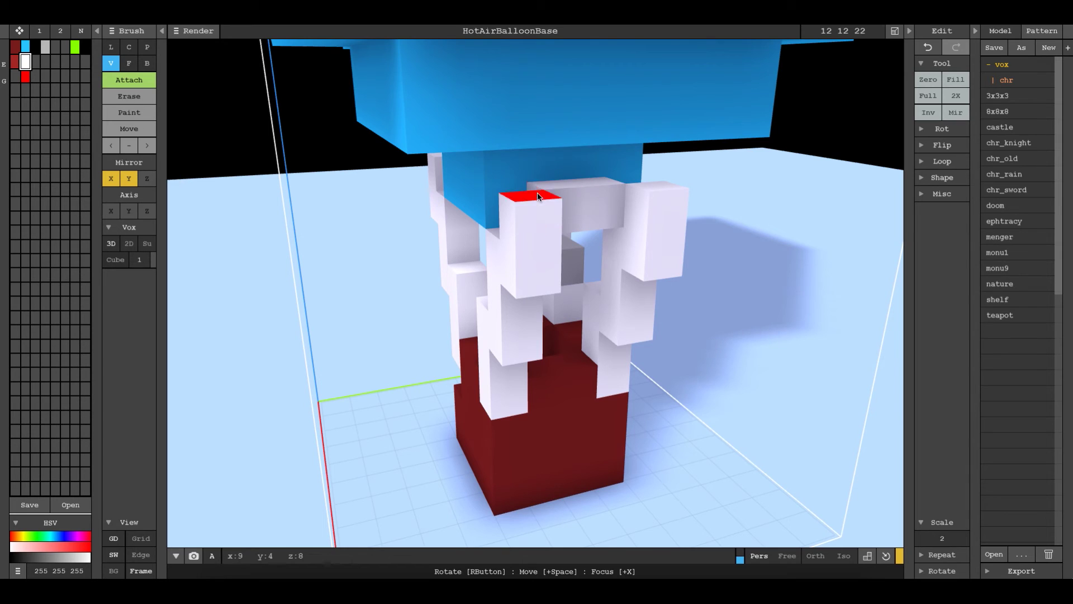
pyautogui.hotkey('ctrl', 'z')
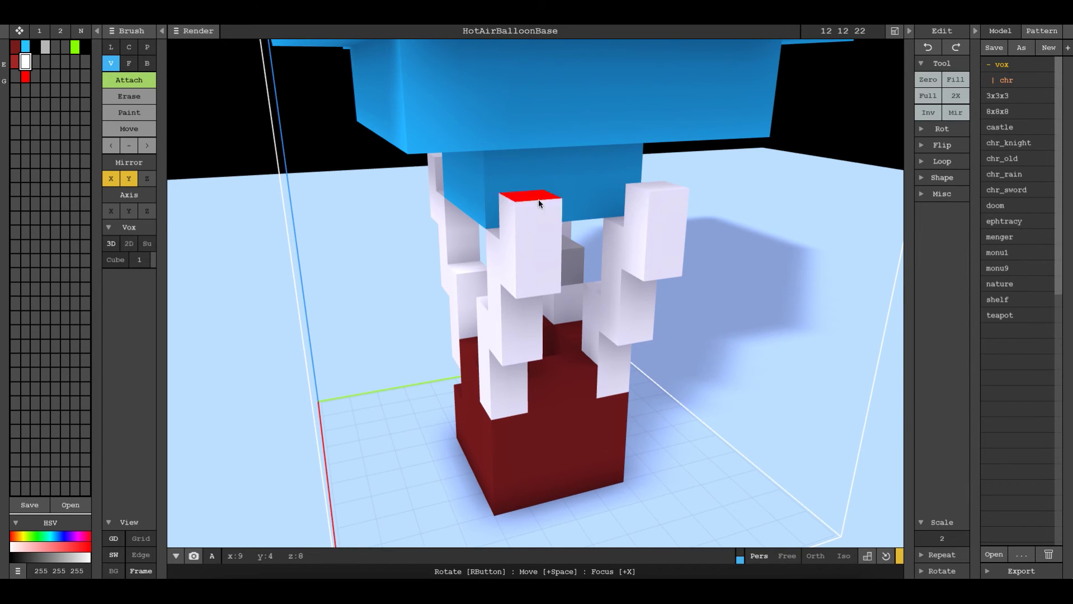
# Step: Continue the four white ropes with another outward step and raise them to meet the balloon's wide blue body
pyautogui.moveTo(538, 199); pyautogui.dragTo(542, 227, button='right')
pyautogui.click(528, 244)
pyautogui.click(540, 220)
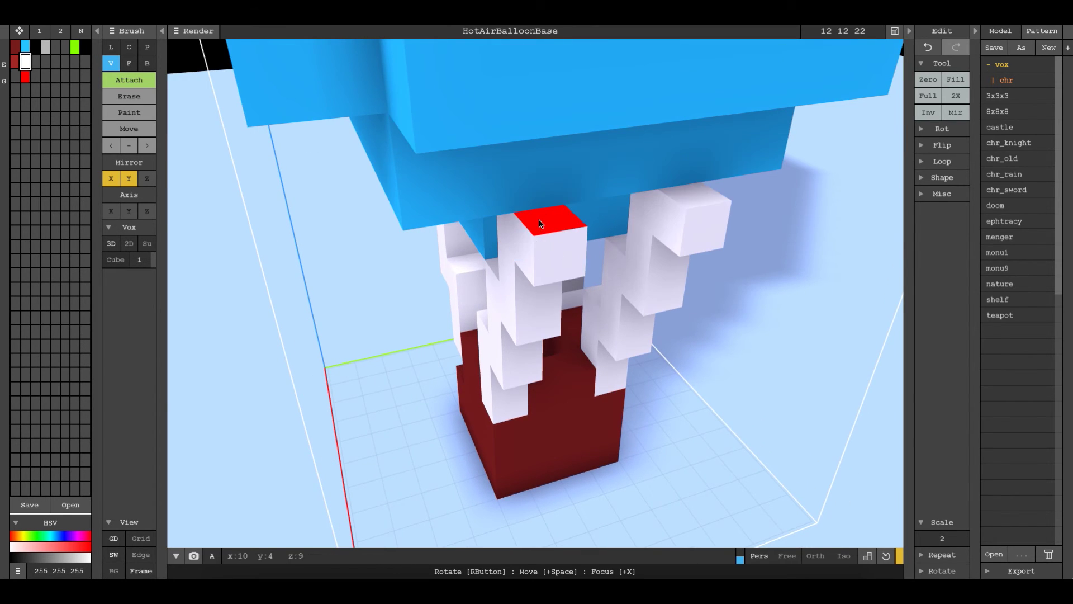
pyautogui.click(542, 222)
pyautogui.click(540, 183)
pyautogui.moveTo(544, 183); pyautogui.dragTo(615, 204, button='right')
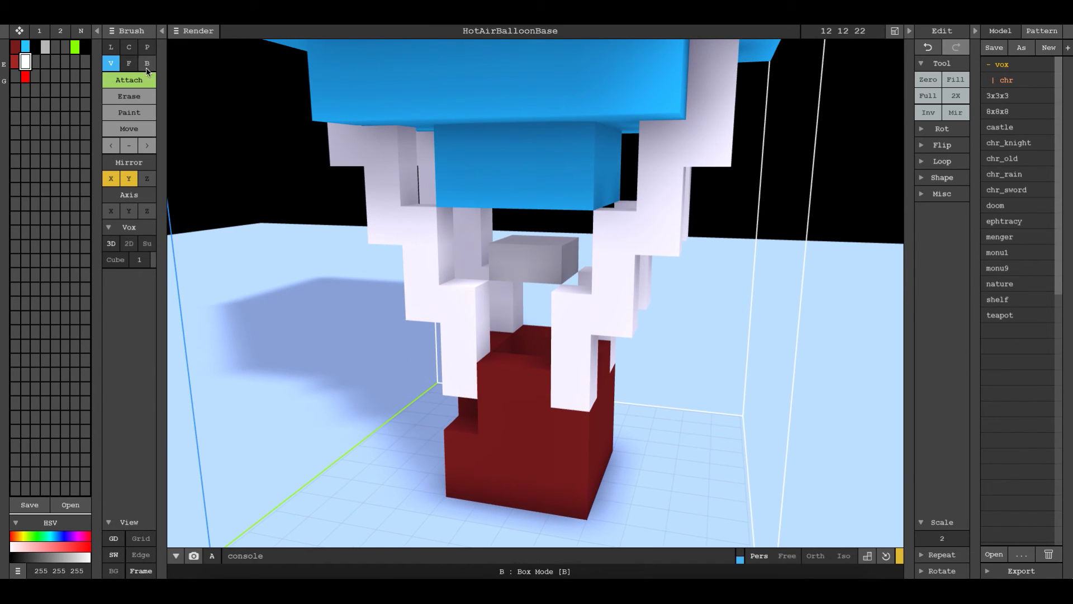
# Step: Erase the linking voxels at each bend of the mirrored white ropes so their segments meet only at the edges
pyautogui.click(129, 96)
pyautogui.click(661, 177)
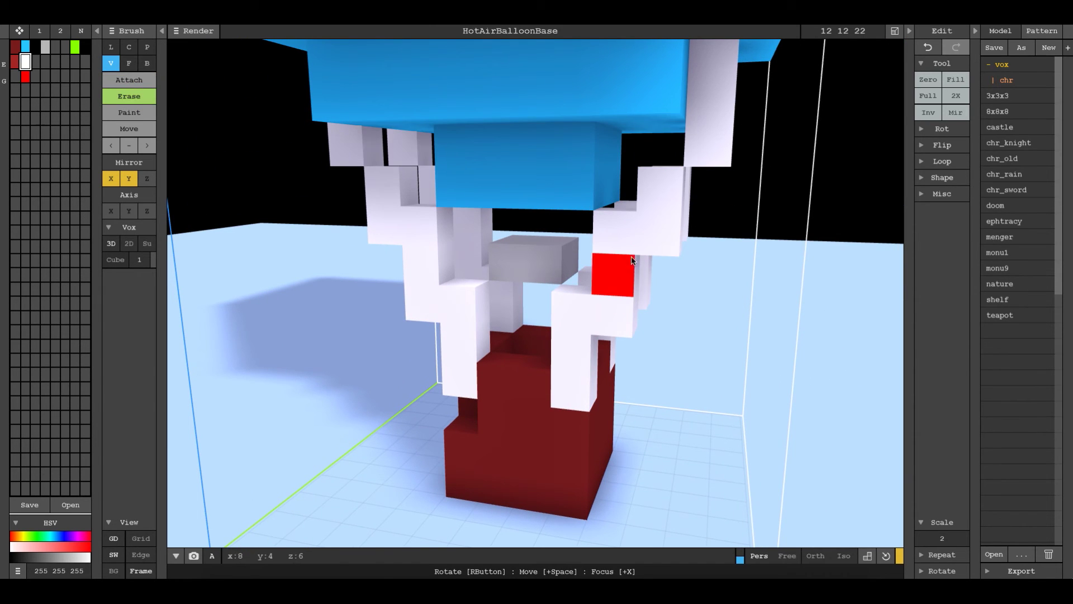
pyautogui.click(613, 227)
pyautogui.click(586, 306)
pyautogui.moveTo(658, 369)
pyautogui.mouseDown(button='right')
pyautogui.moveTo(686, 372)
pyautogui.moveTo(543, 355)
pyautogui.moveTo(671, 354)
pyautogui.moveTo(568, 338)
pyautogui.moveTo(580, 347)
pyautogui.moveTo(603, 340)
pyautogui.mouseUp(button='right')
pyautogui.scroll(-4, 684, 363)
pyautogui.scroll(5, 606, 341)
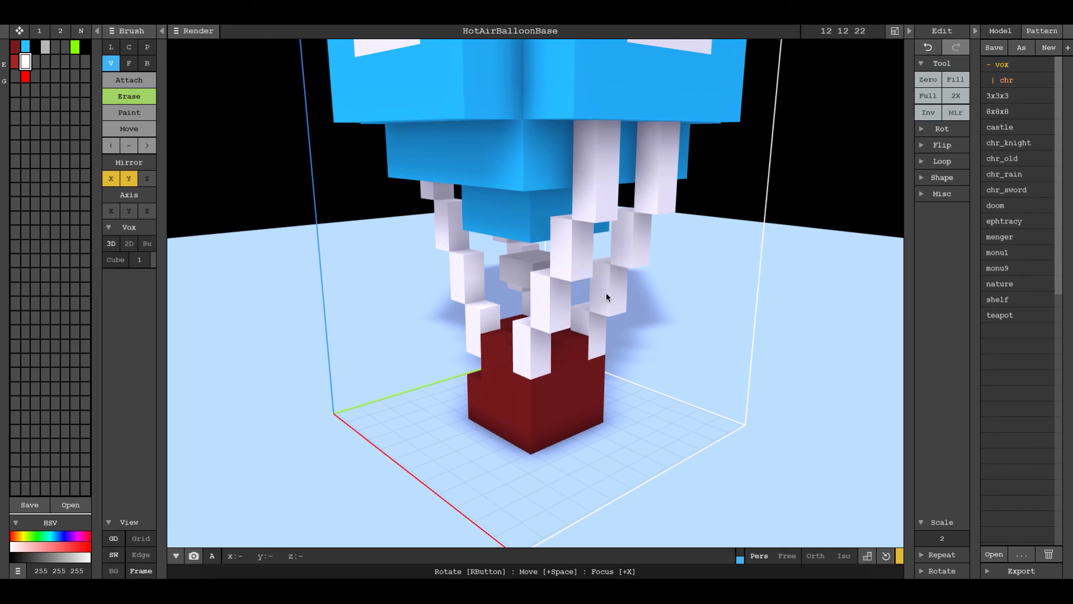
# Step: Shift the top segments of the four white ropes one voxel outward along Y, attaching an outer layer and erasing the inner one
pyautogui.scroll(1, 562, 113)
pyautogui.moveTo(562, 112); pyautogui.dragTo(545, 144, button='right')
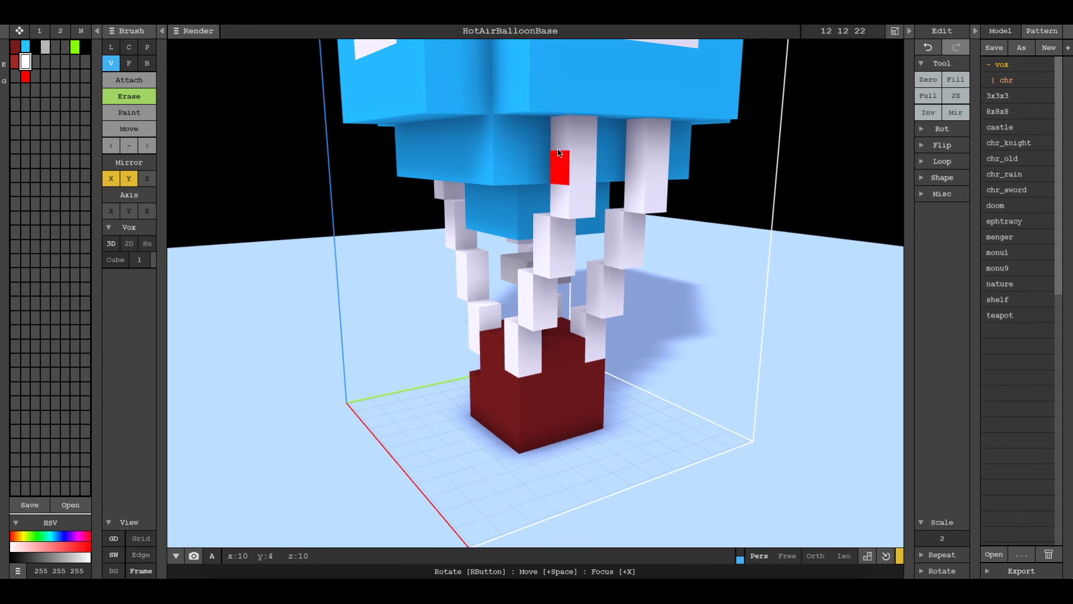
pyautogui.hotkey('ctrl', 'z')
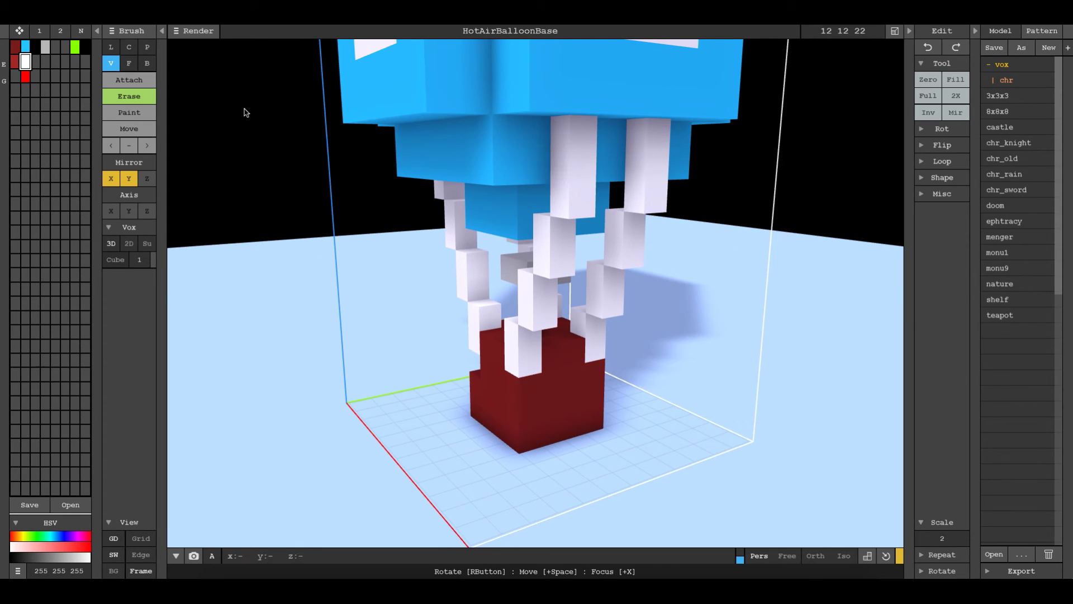
pyautogui.click(128, 63)
pyautogui.click(129, 80)
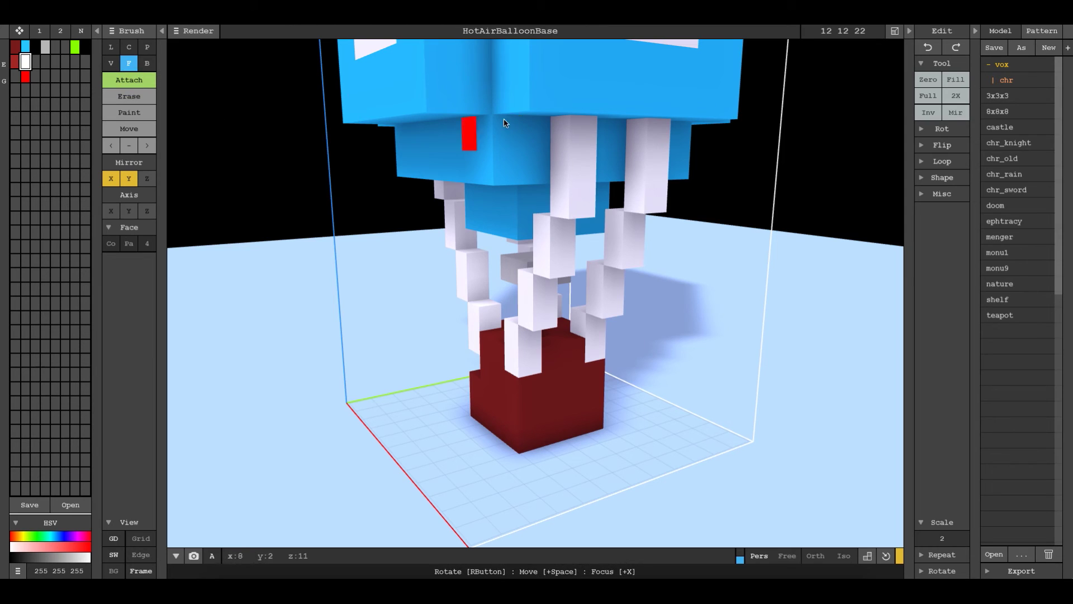
pyautogui.click(549, 127)
pyautogui.moveTo(586, 160); pyautogui.dragTo(514, 173, button='right')
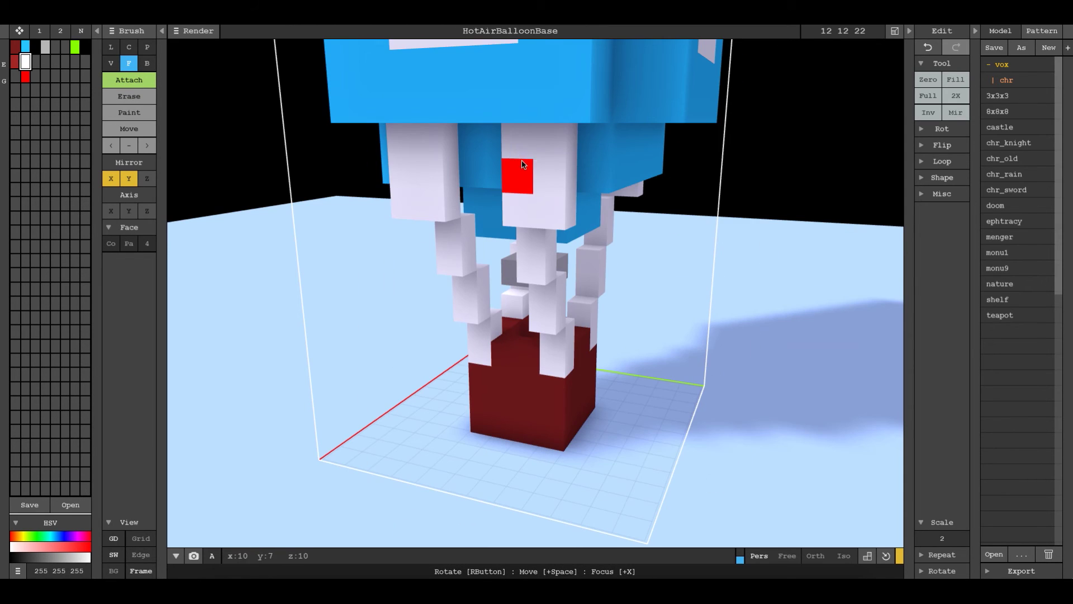
pyautogui.click(132, 95)
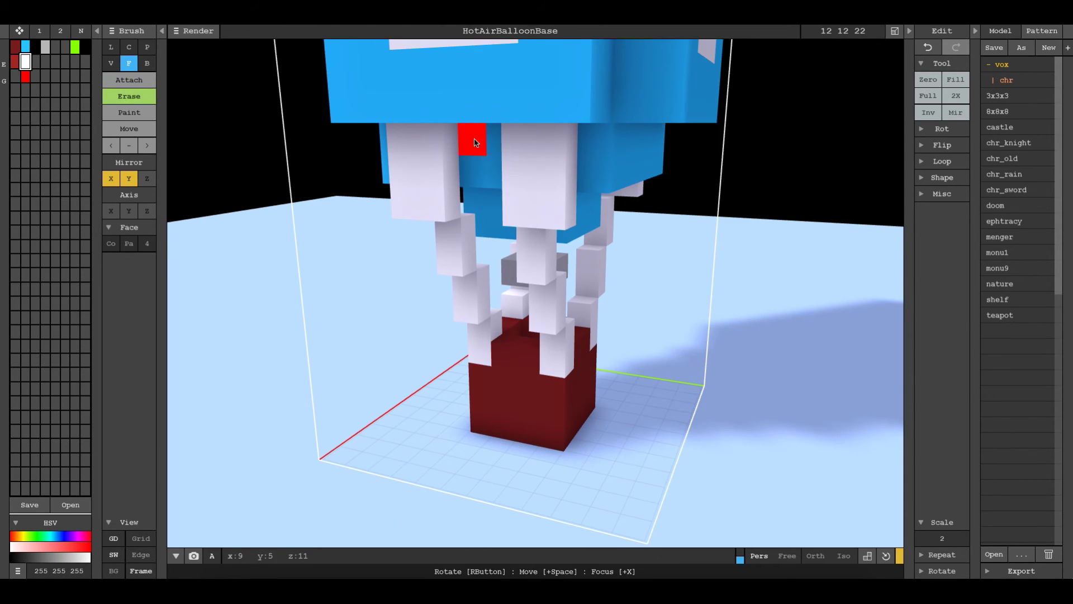
pyautogui.click(446, 157)
pyautogui.moveTo(446, 157); pyautogui.dragTo(580, 170, button='right')
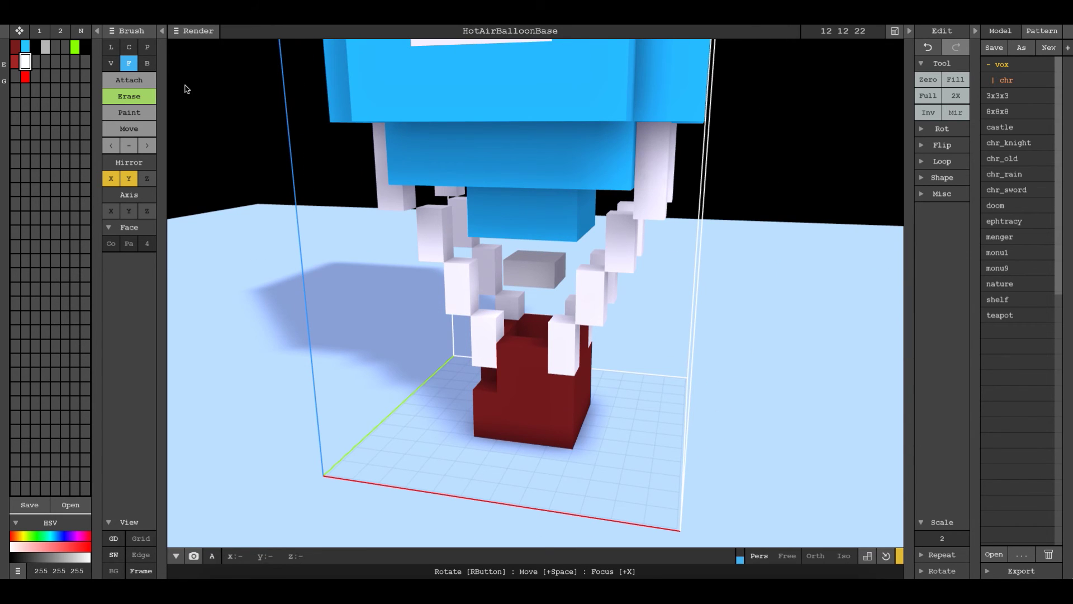
# Step: Move the ropes' top segments another voxel outward along Y and the segments directly below them one voxel, erasing the old inner layers
pyautogui.click(130, 80)
pyautogui.click(650, 171)
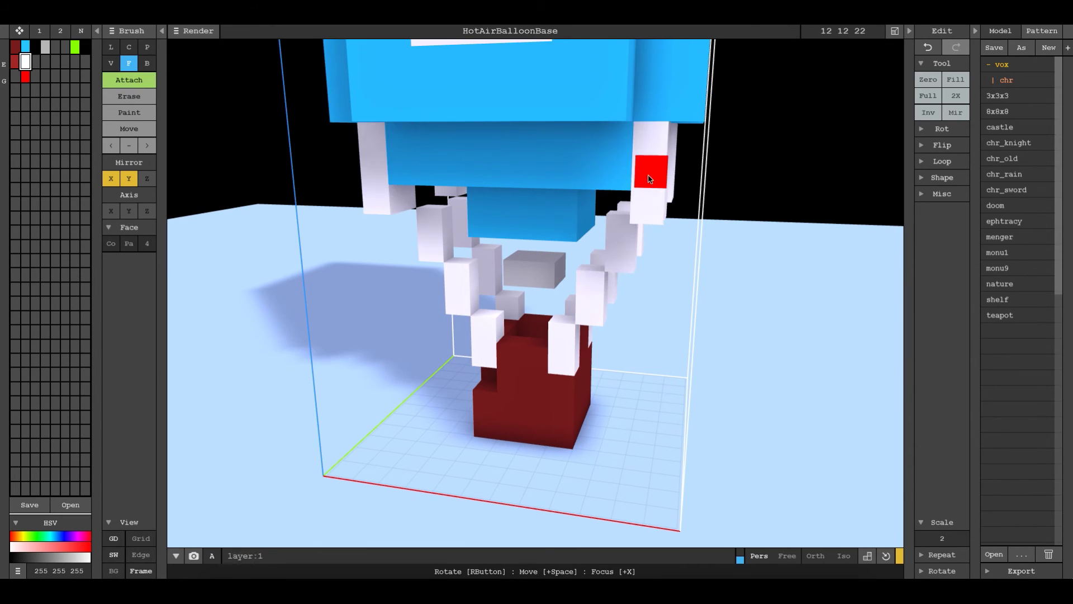
pyautogui.click(632, 240)
pyautogui.moveTo(632, 242); pyautogui.dragTo(354, 199, button='right')
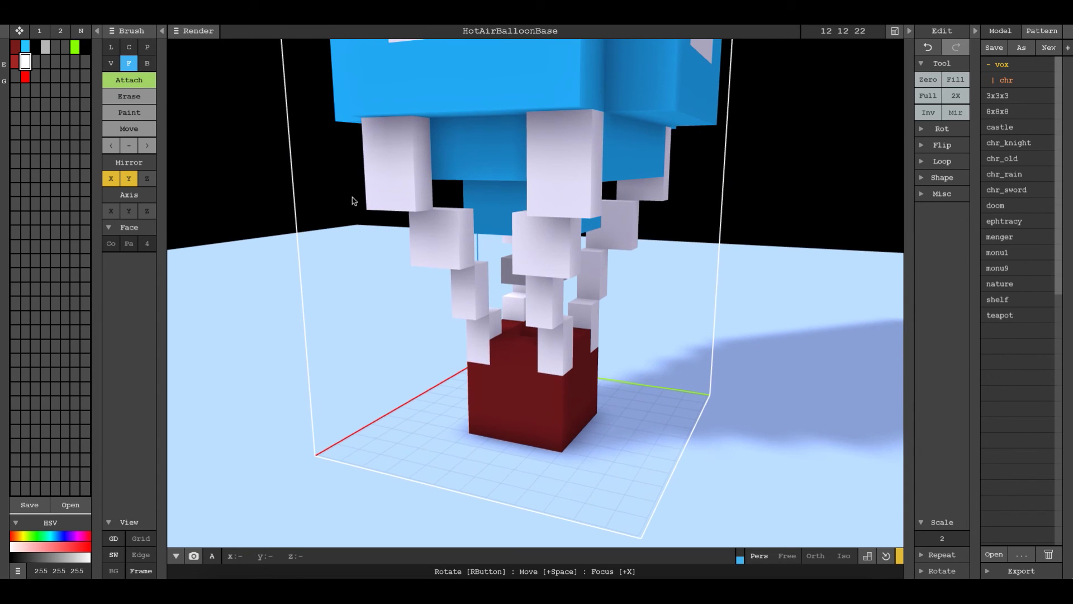
pyautogui.click(129, 96)
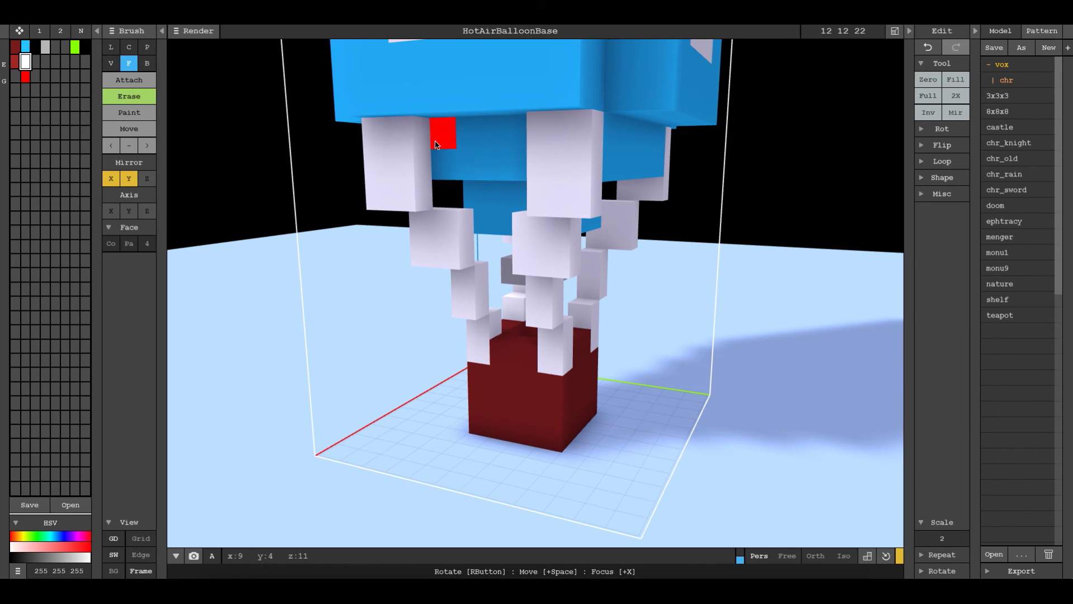
pyautogui.click(418, 136)
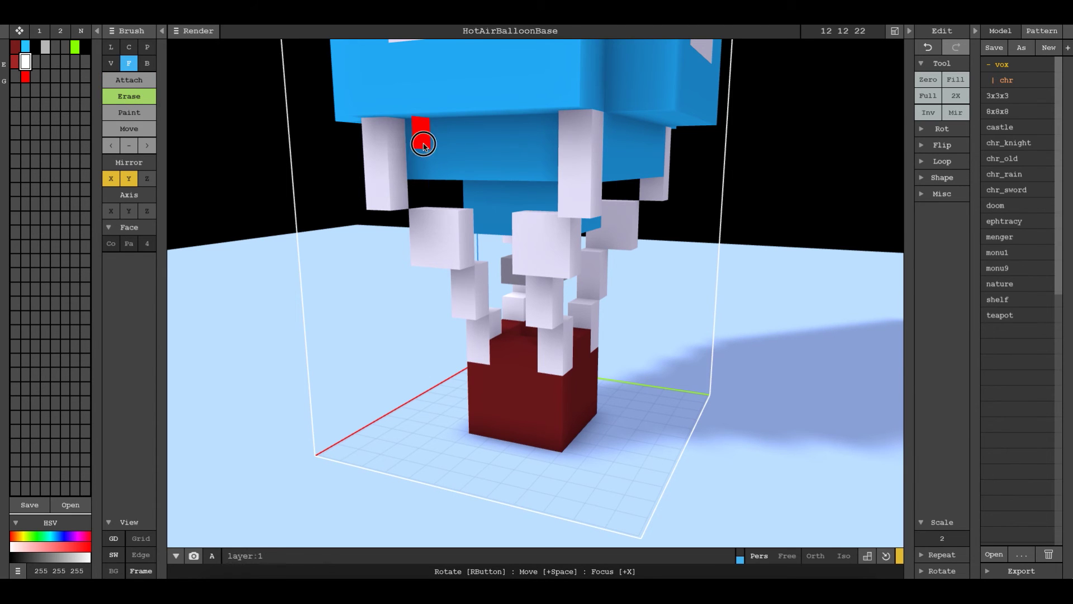
pyautogui.click(457, 234)
pyautogui.moveTo(514, 252); pyautogui.dragTo(660, 263, button='right')
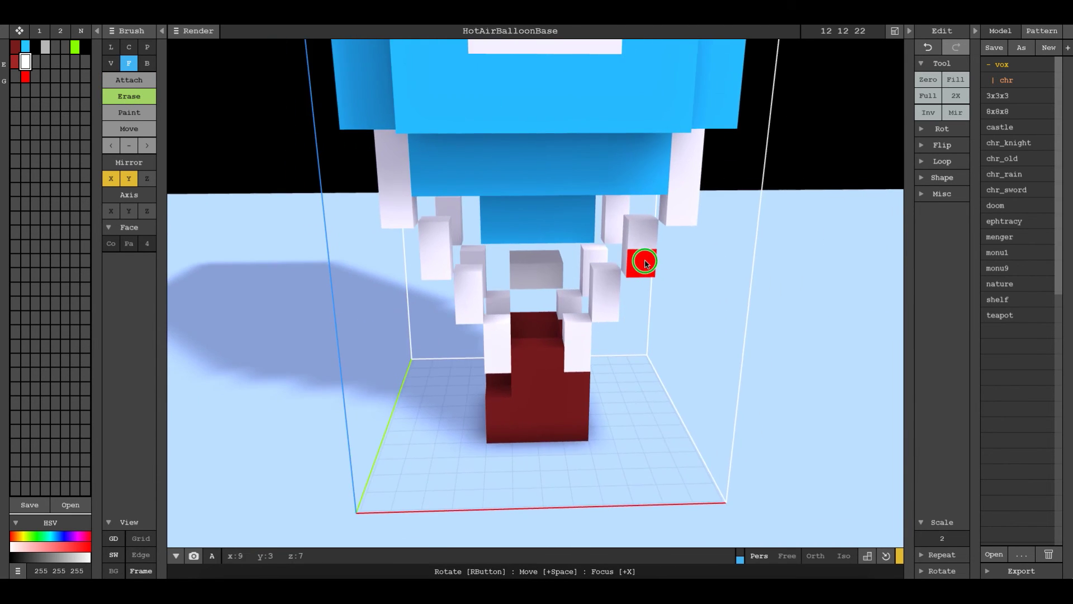
# Step: Paint surplus voxels of the white pattern blue on the balloon's X-facing sides to form a stepped V one voxel thick
pyautogui.scroll(-5, 643, 258)
pyautogui.moveTo(642, 257); pyautogui.dragTo(551, 250, button='right')
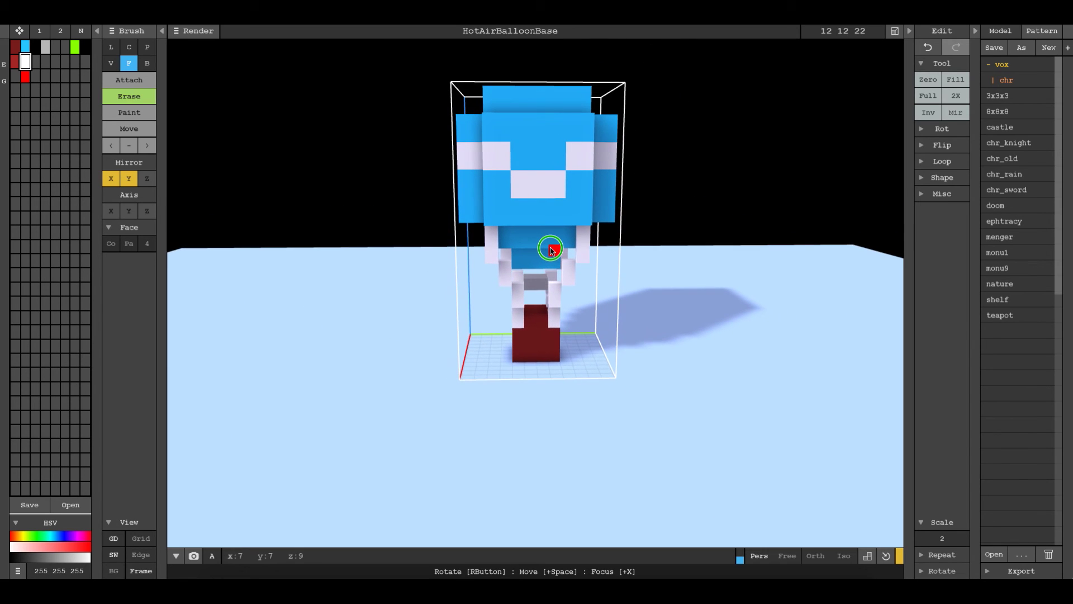
pyautogui.scroll(2, 585, 263)
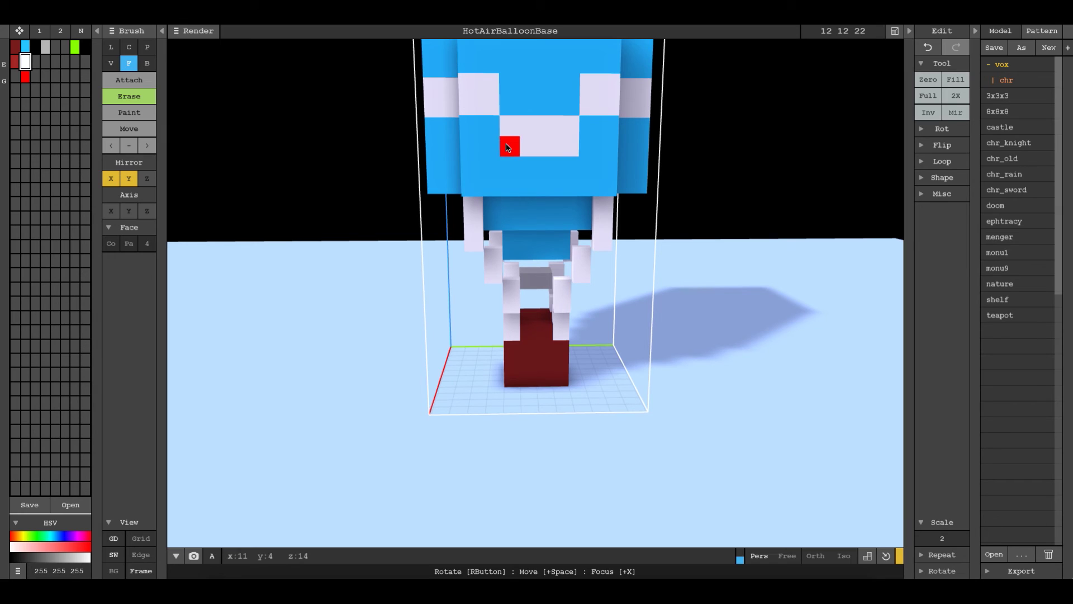
pyautogui.press('g')
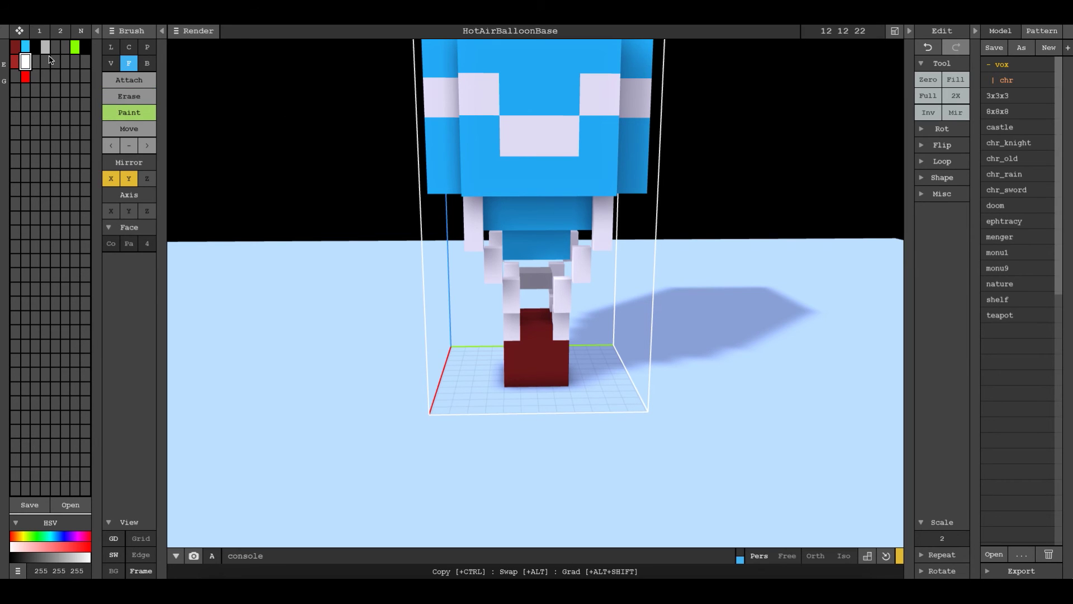
pyautogui.click(26, 46)
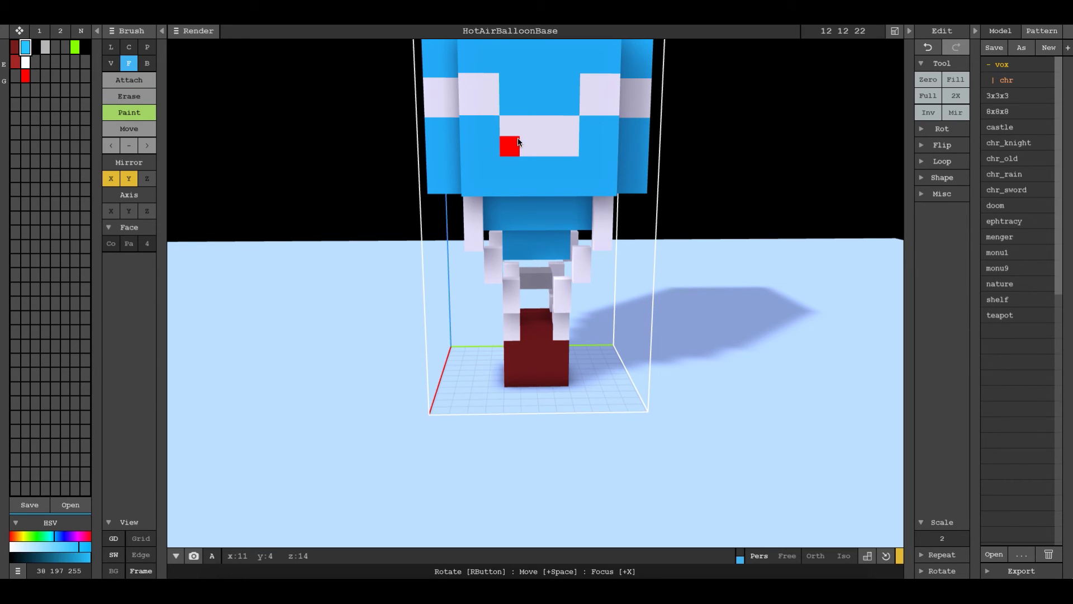
pyautogui.click(531, 144)
pyautogui.hotkey('ctrl', 'z')
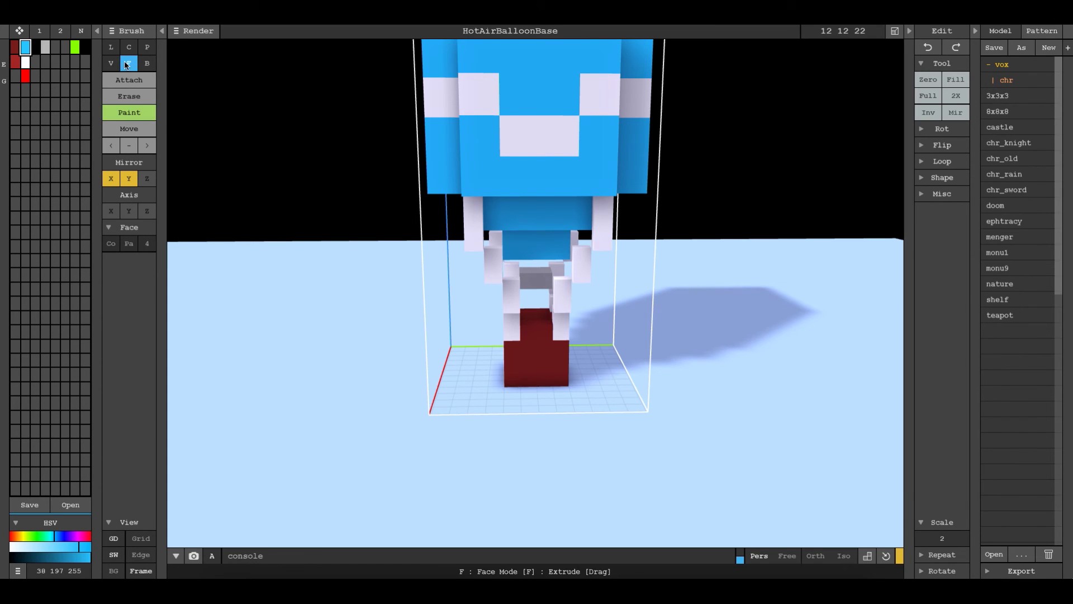
pyautogui.click(111, 63)
pyautogui.click(510, 146)
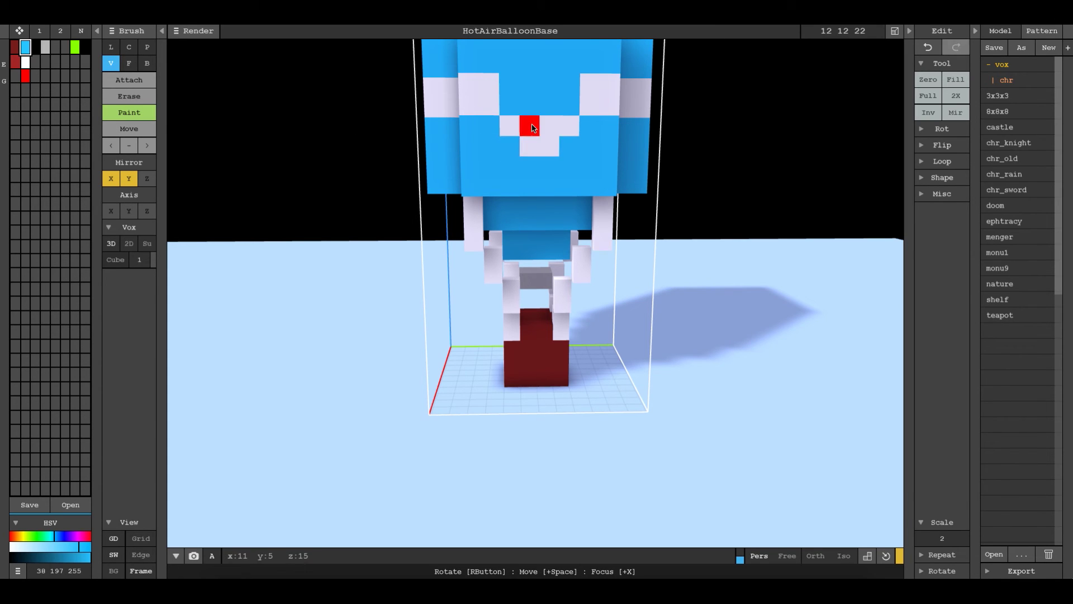
pyautogui.click(528, 126)
pyautogui.click(595, 87)
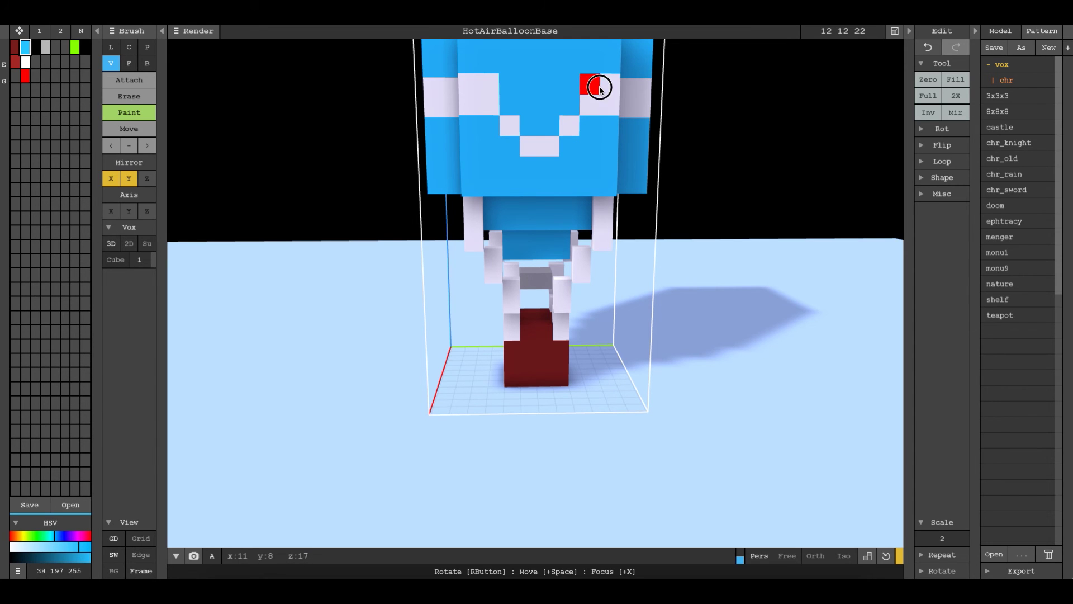
pyautogui.click(615, 105)
# Step: Erase mirrored corner voxels around the balloon's crown and upper tiers to round off its top
pyautogui.moveTo(615, 105); pyautogui.dragTo(572, 105, button='right')
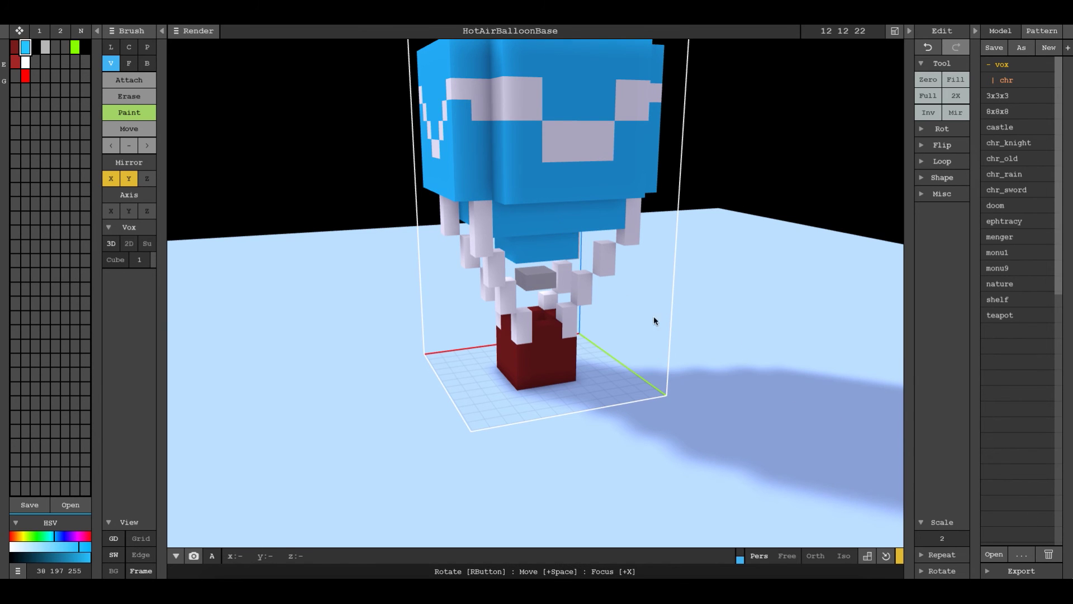
pyautogui.scroll(-2, 659, 321)
pyautogui.moveTo(668, 325); pyautogui.dragTo(619, 336, button='right')
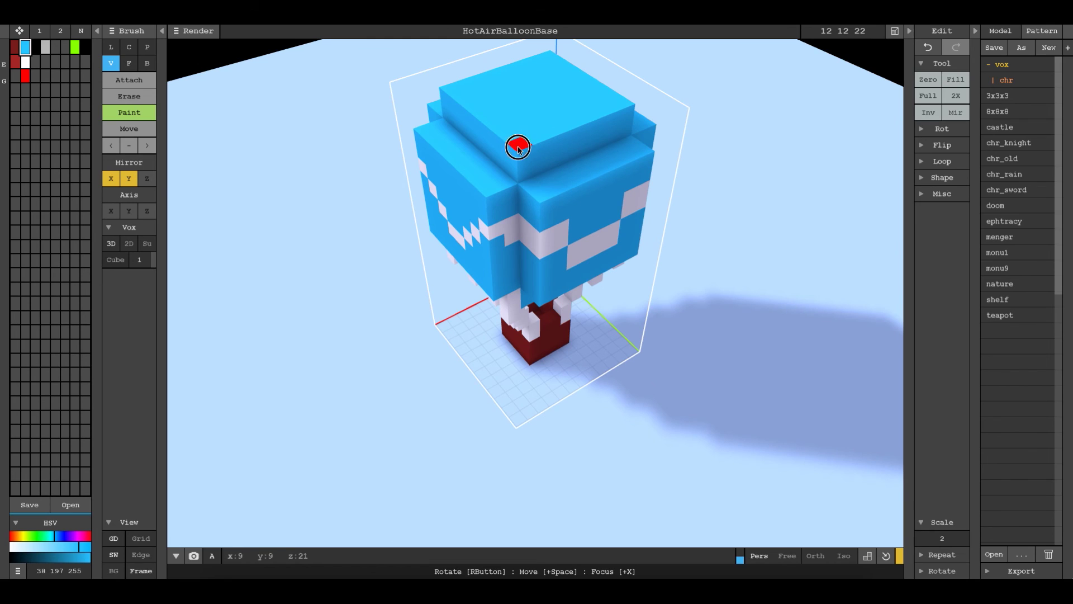
pyautogui.press('e')
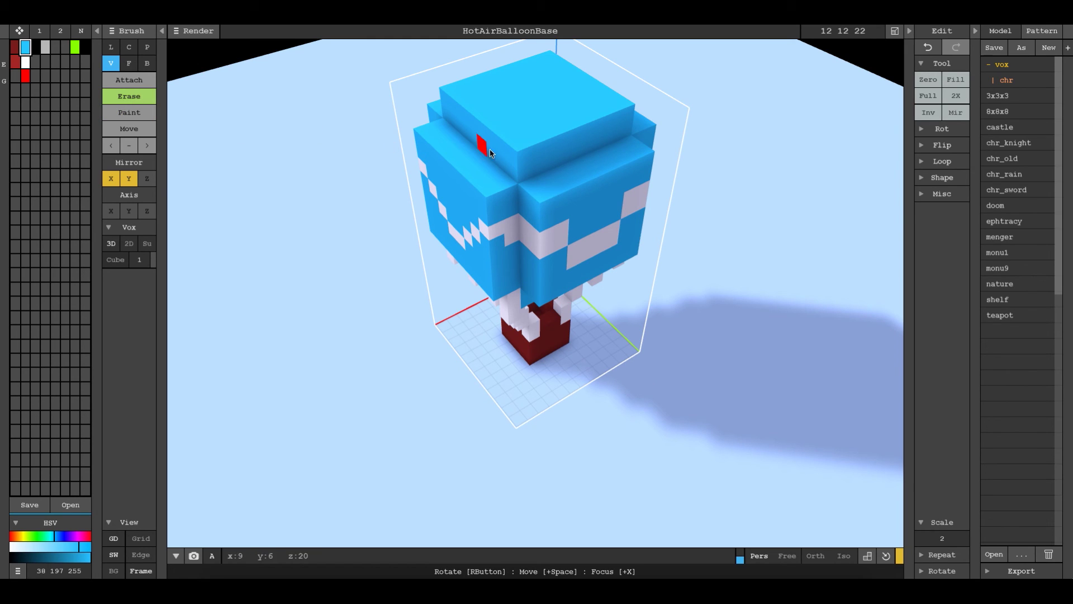
pyautogui.click(523, 148)
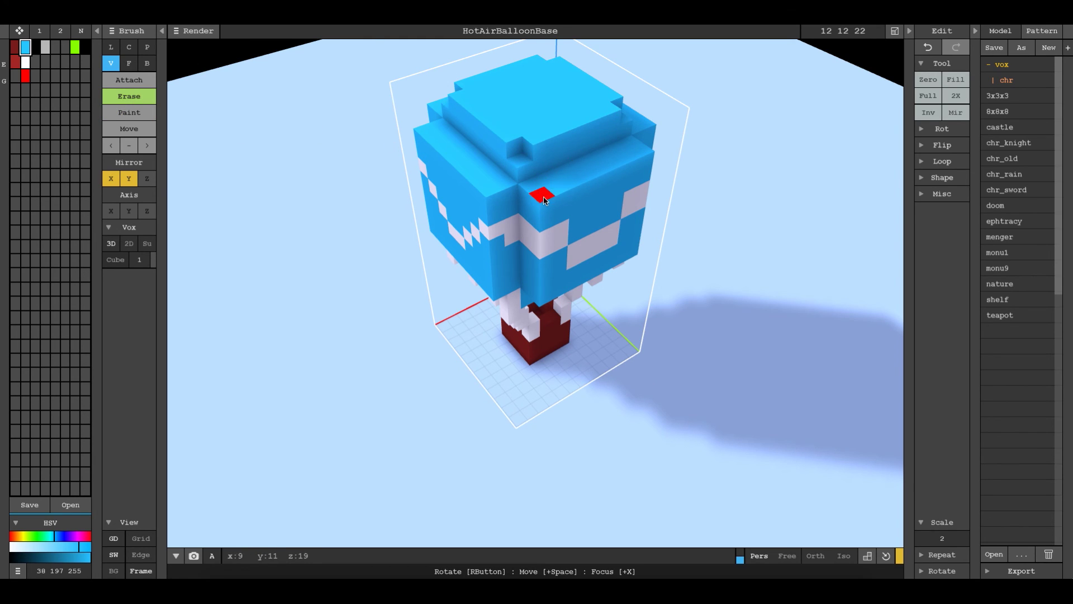
pyautogui.moveTo(545, 200)
pyautogui.mouseDown(button='right')
pyautogui.moveTo(553, 185)
pyautogui.moveTo(628, 192)
pyautogui.moveTo(577, 175)
pyautogui.moveTo(628, 146)
pyautogui.moveTo(569, 175)
pyautogui.mouseUp(button='right')
pyautogui.click(489, 150)
pyautogui.click(510, 184)
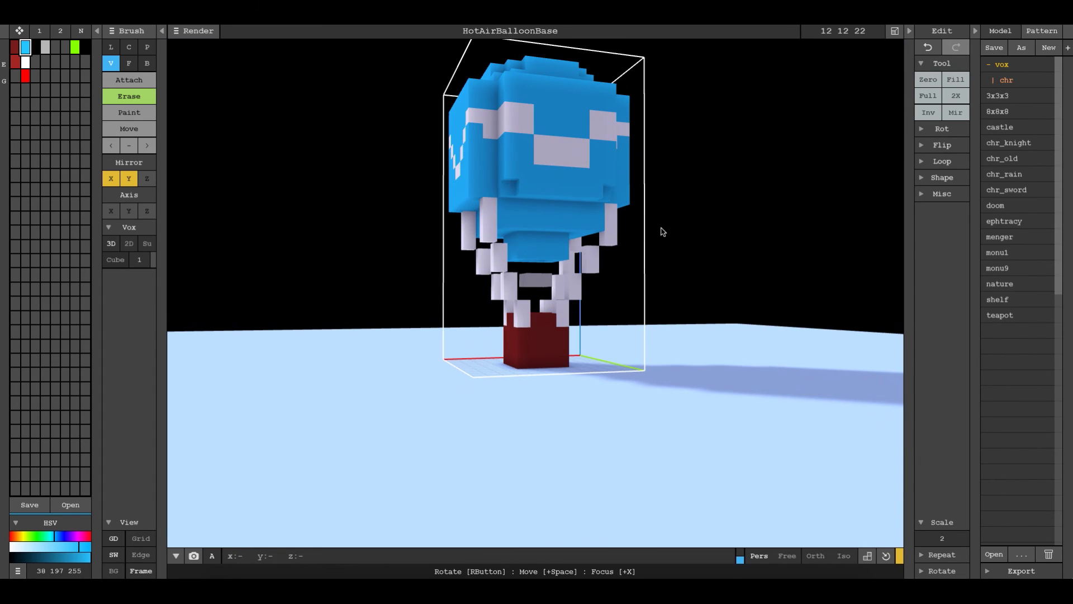
# Step: Erase the stepped corner voxels at the bottom and top of the balloon's two Y-facing side panels to round them
pyautogui.click(503, 193)
pyautogui.click(504, 177)
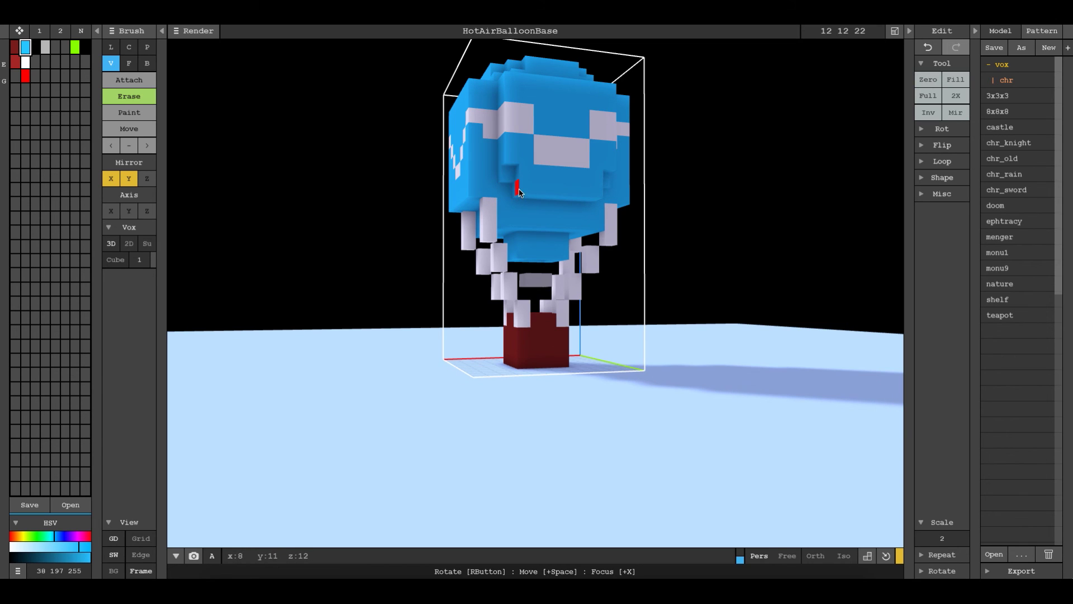
pyautogui.click(520, 188)
pyautogui.click(561, 198)
pyautogui.moveTo(561, 197); pyautogui.dragTo(561, 208, button='right')
pyautogui.click(498, 94)
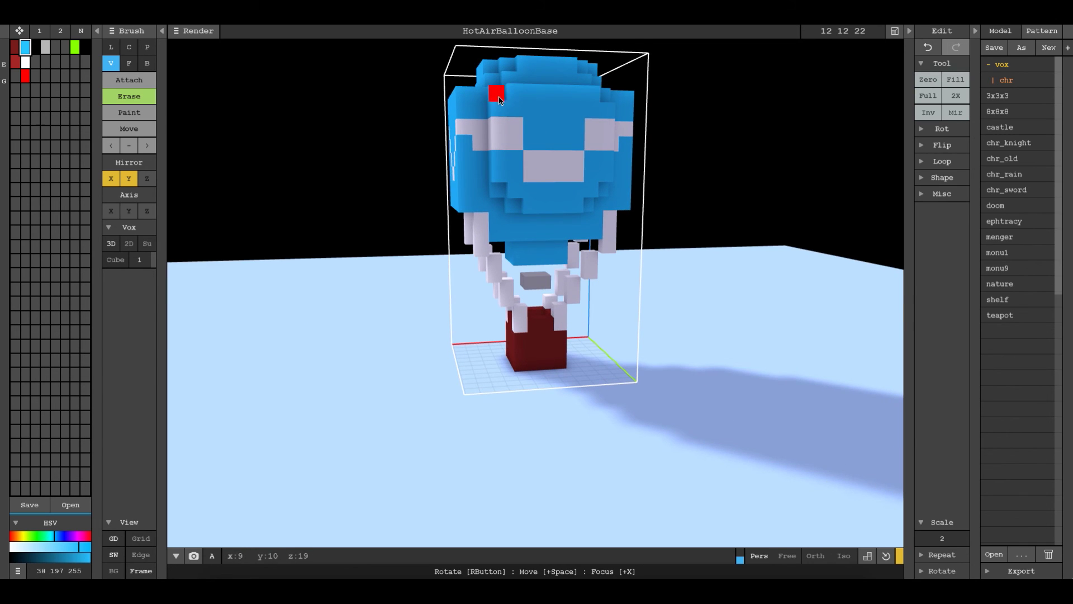
pyautogui.click(497, 107)
pyautogui.click(515, 89)
pyautogui.click(498, 91)
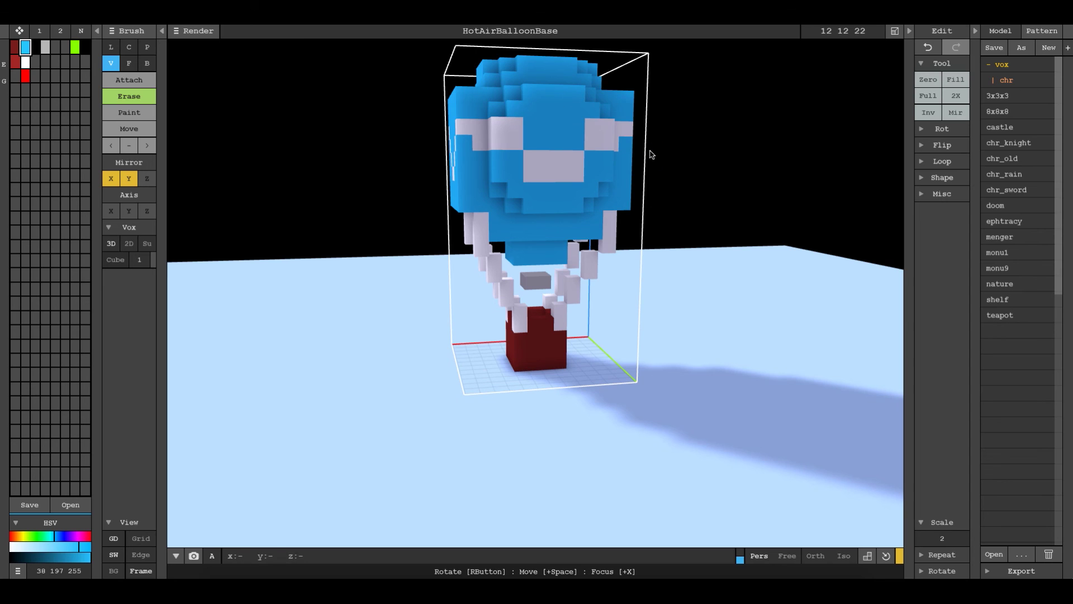
# Step: Erase the stepped upper corner voxels of the balloon's two X-facing side panels
pyautogui.moveTo(650, 153); pyautogui.dragTo(559, 160, button='right')
pyautogui.click(508, 110)
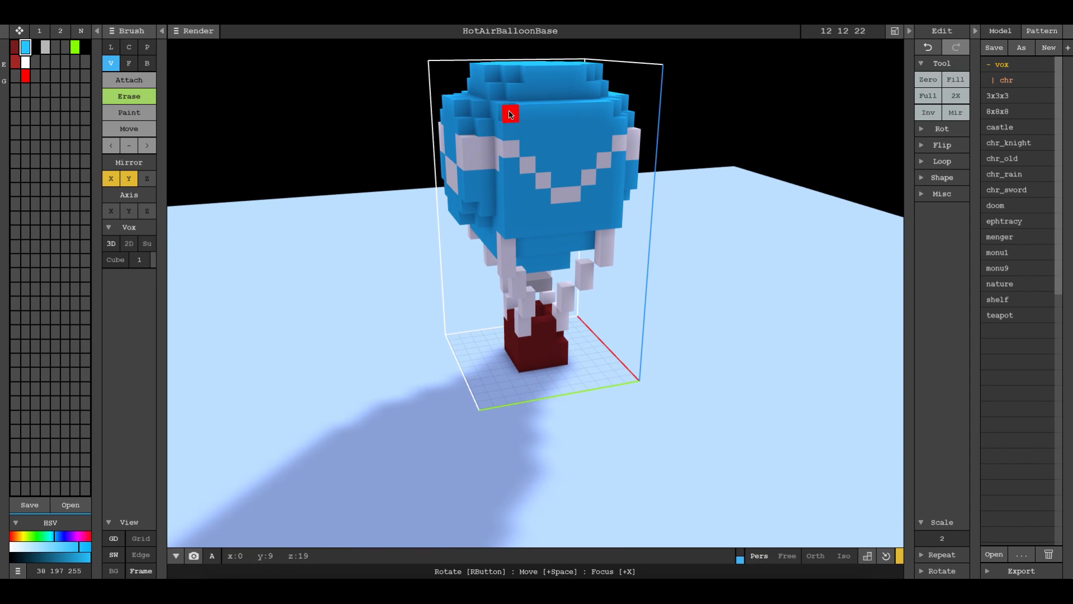
pyautogui.click(526, 116)
pyautogui.click(510, 128)
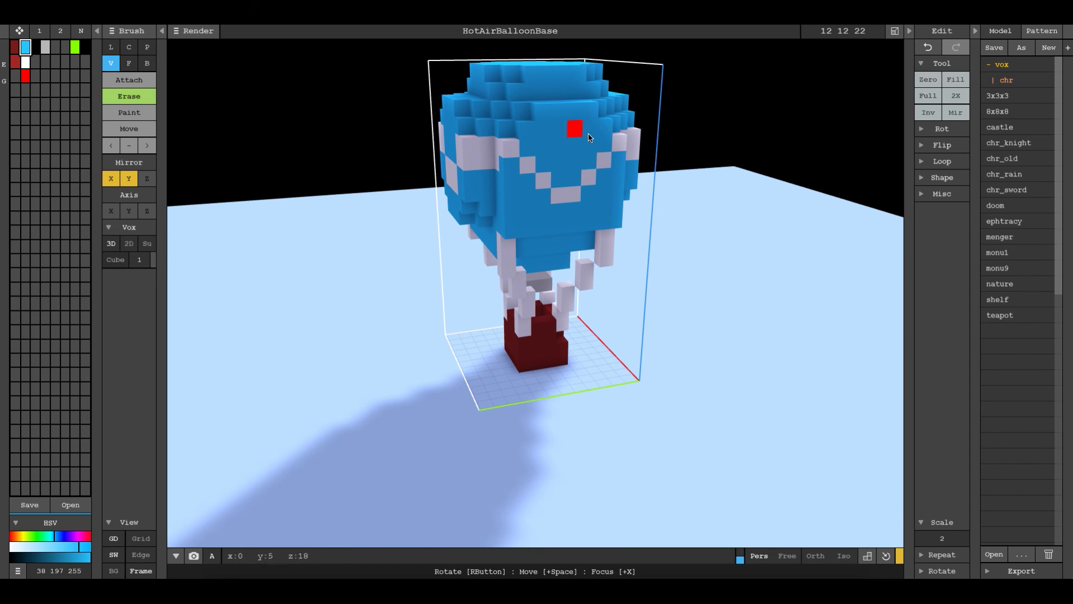
# Step: Scale the whole balloon model up by a factor of 2
pyautogui.moveTo(575, 124)
pyautogui.mouseDown(button='right')
pyautogui.moveTo(574, 141)
pyautogui.moveTo(460, 137)
pyautogui.moveTo(715, 155)
pyautogui.moveTo(594, 197)
pyautogui.moveTo(666, 177)
pyautogui.moveTo(622, 174)
pyautogui.mouseUp(button='right')
pyautogui.scroll(3, 592, 210)
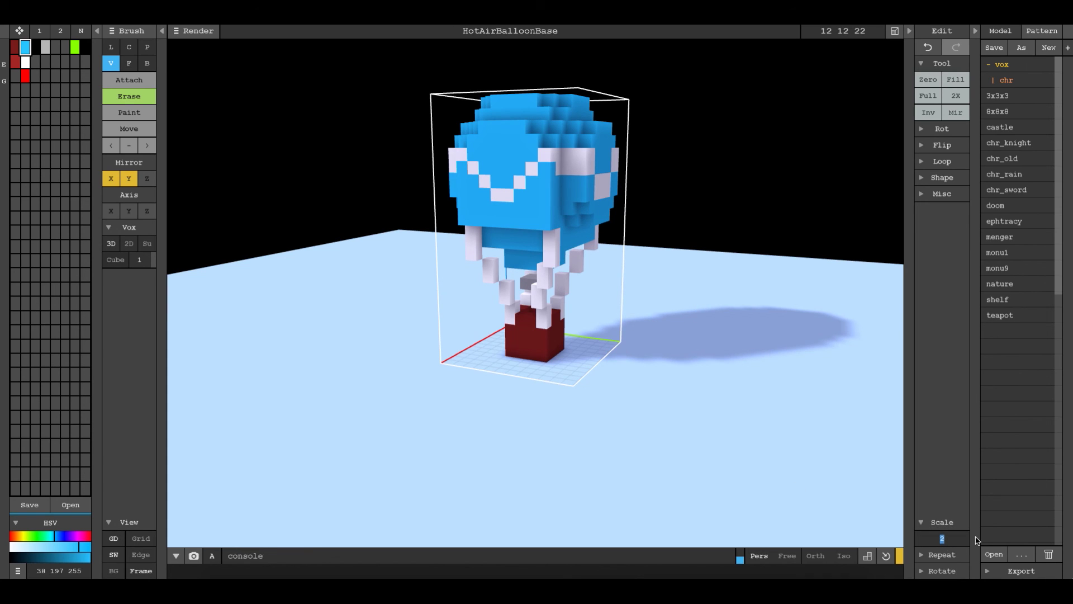
pyautogui.press('Return')
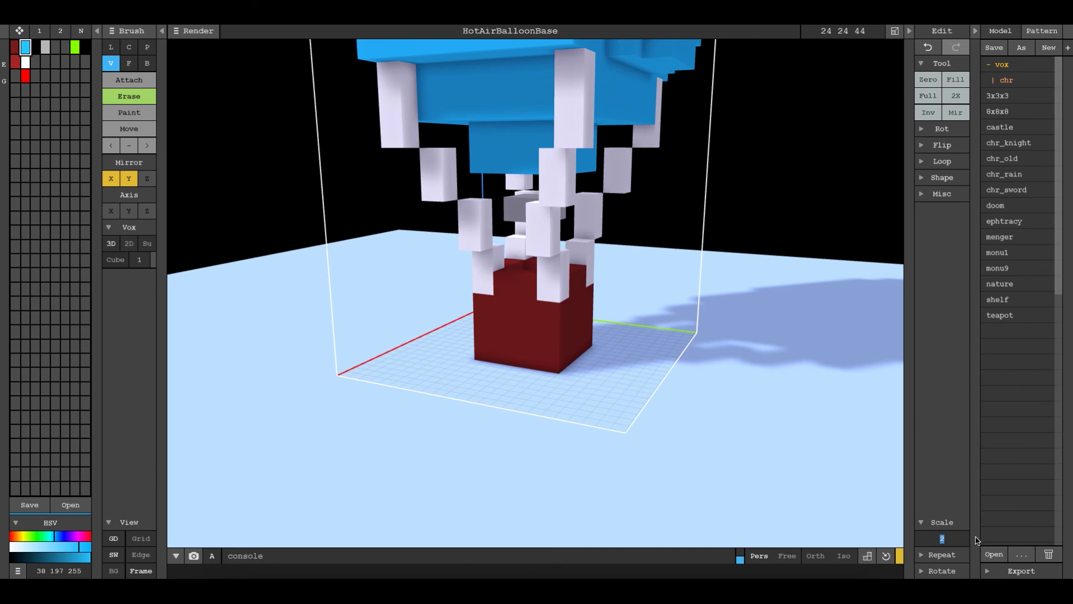
pyautogui.scroll(-5, 599, 330)
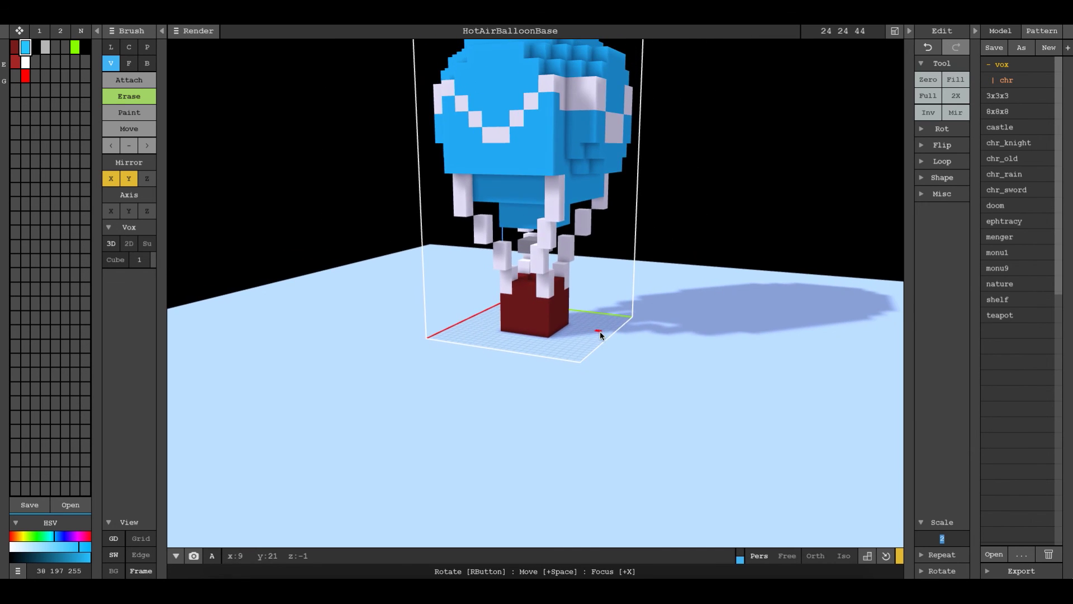
# Step: Erase the inner voxels of the four ropes' second-lowest segments, thinning them to narrow outer columns
pyautogui.scroll(6, 599, 314)
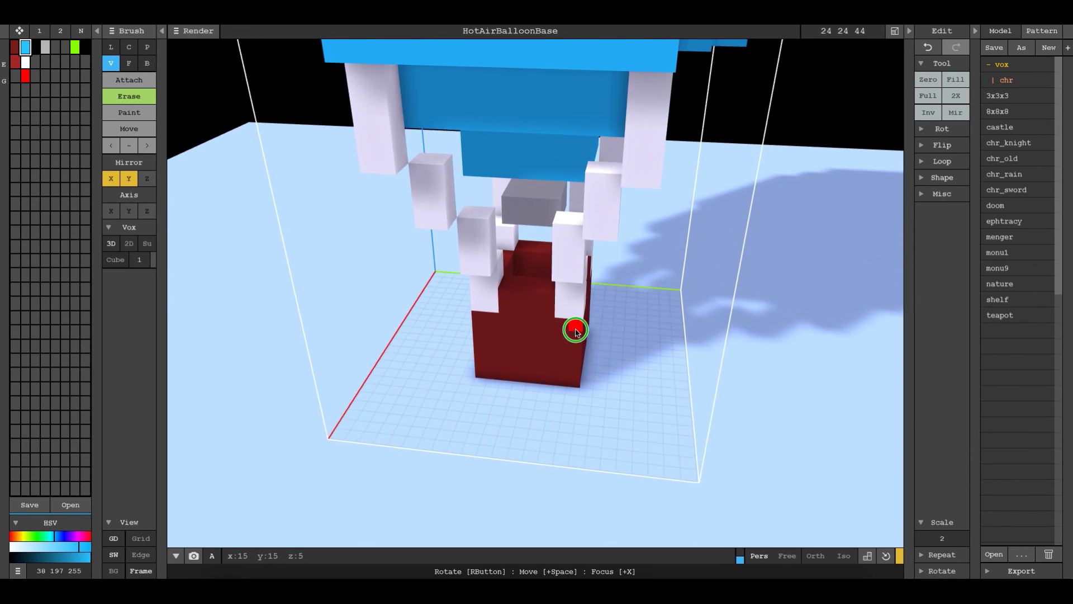
pyautogui.click(589, 249)
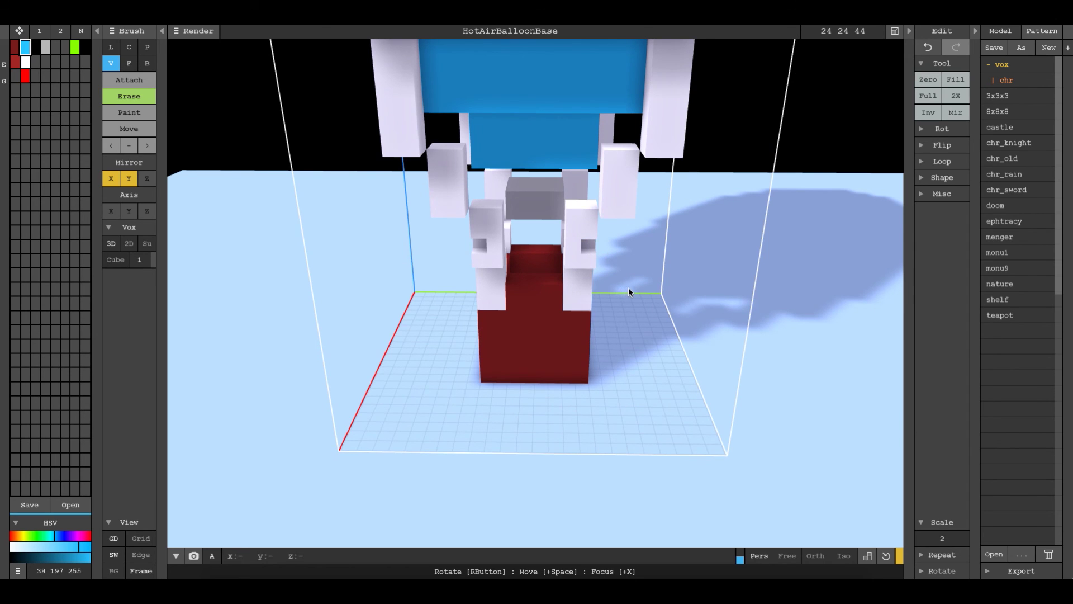
pyautogui.hotkey('ctrl', 'z')
pyautogui.moveTo(632, 283); pyautogui.dragTo(625, 143, button='right')
pyautogui.click(595, 211)
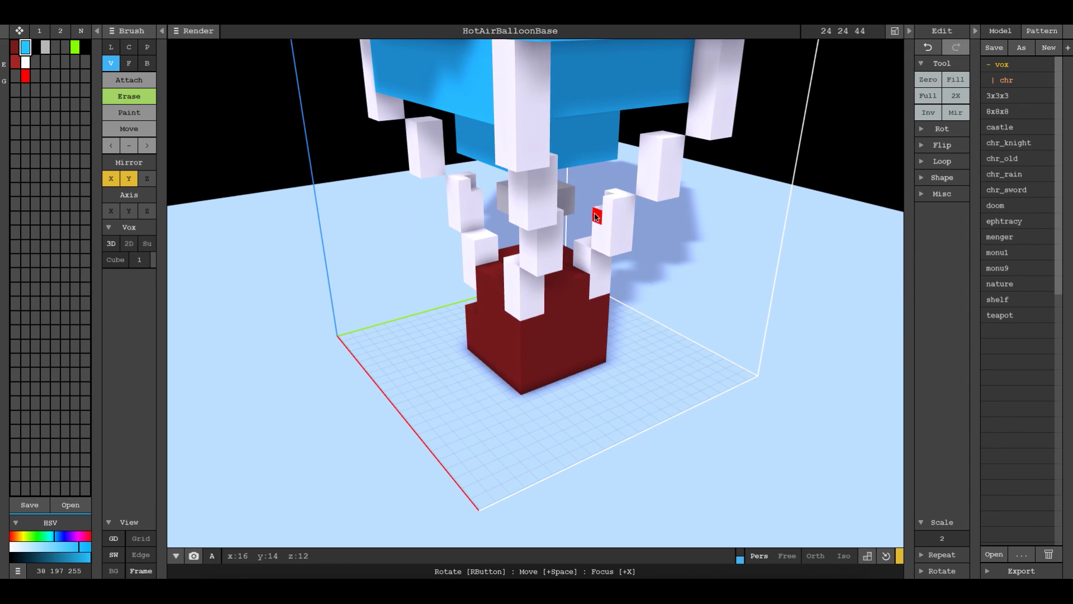
pyautogui.click(609, 205)
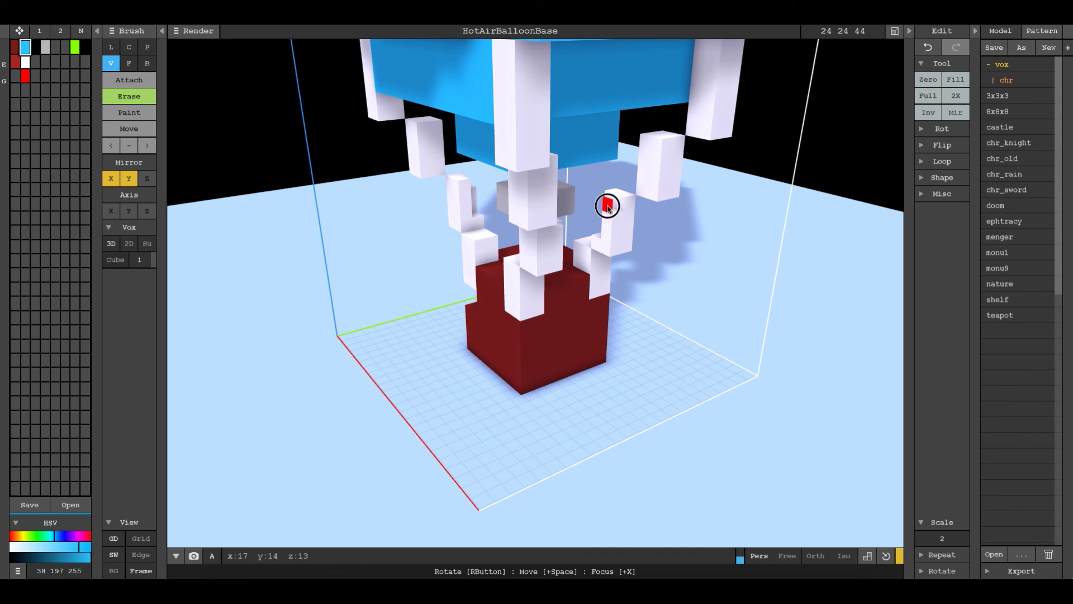
pyautogui.click(608, 222)
pyautogui.click(608, 234)
pyautogui.click(611, 204)
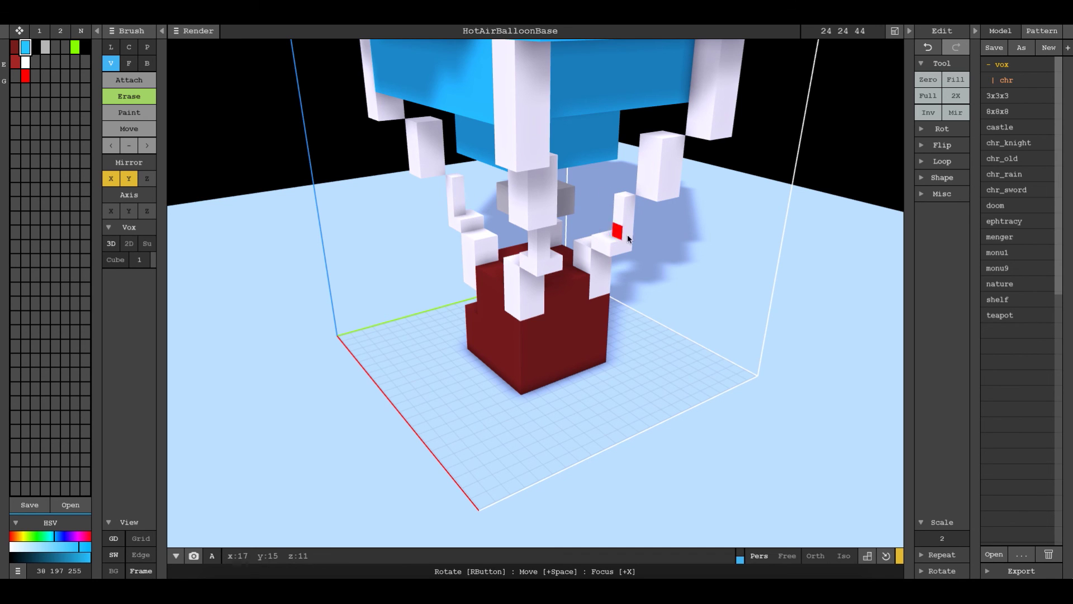
pyautogui.moveTo(612, 223)
pyautogui.mouseDown(button='right')
pyautogui.moveTo(597, 242)
pyautogui.moveTo(579, 240)
pyautogui.mouseUp(button='right')
pyautogui.click(580, 234)
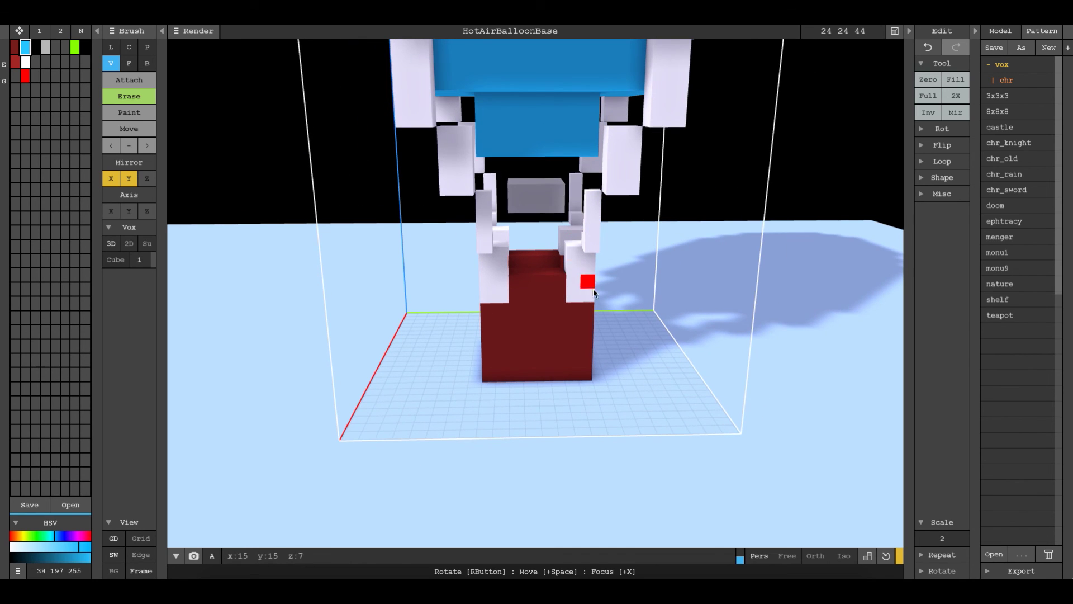
pyautogui.scroll(-10, 604, 297)
pyautogui.moveTo(567, 216); pyautogui.dragTo(566, 240, button='right')
pyautogui.scroll(4, 571, 242)
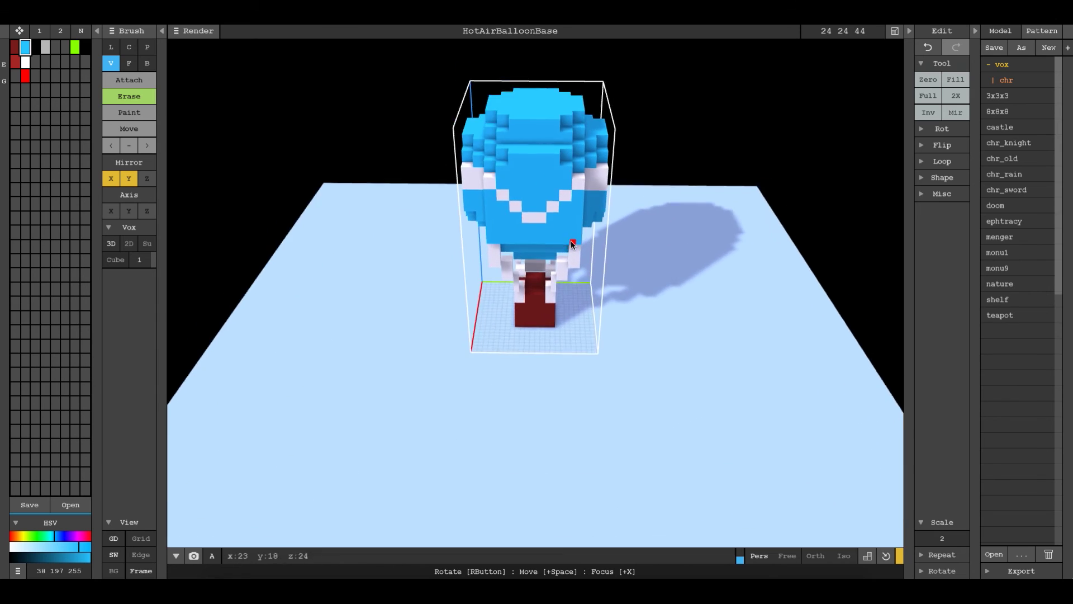
pyautogui.scroll(3, 572, 244)
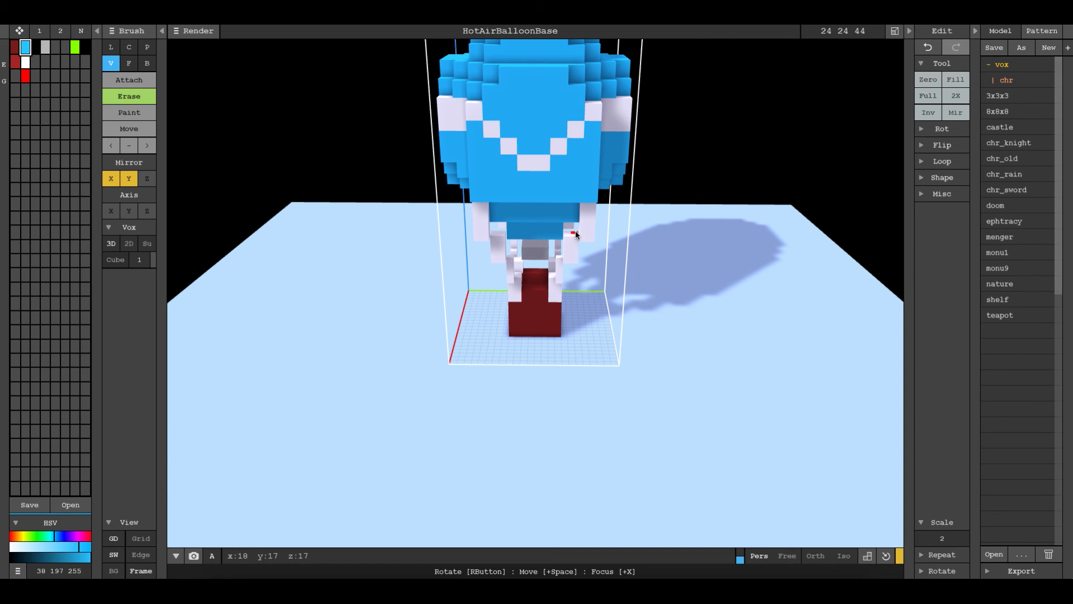
pyautogui.moveTo(575, 234); pyautogui.dragTo(618, 230, button='right')
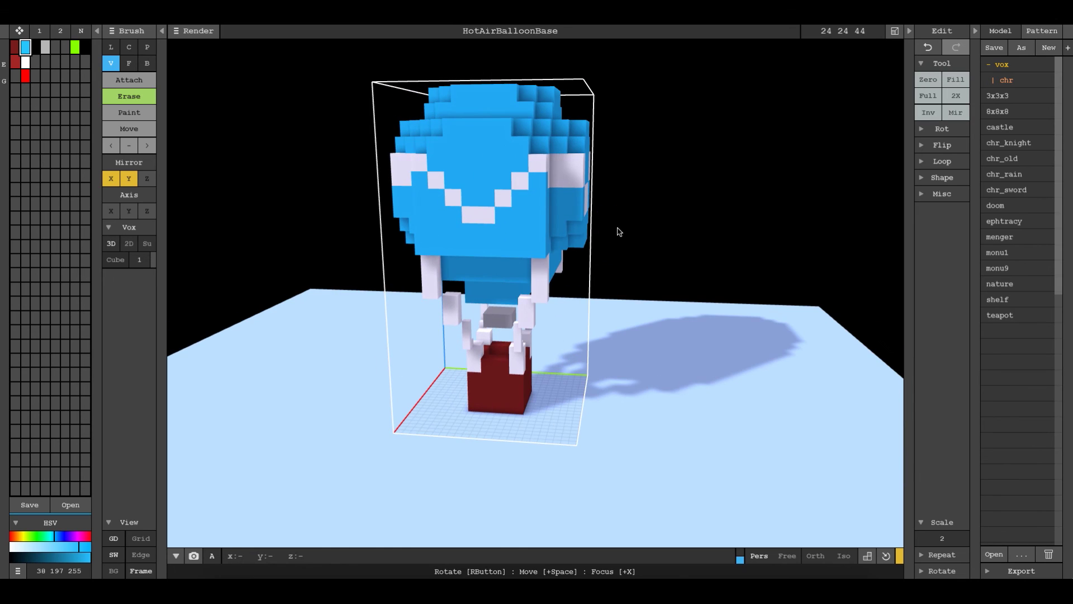